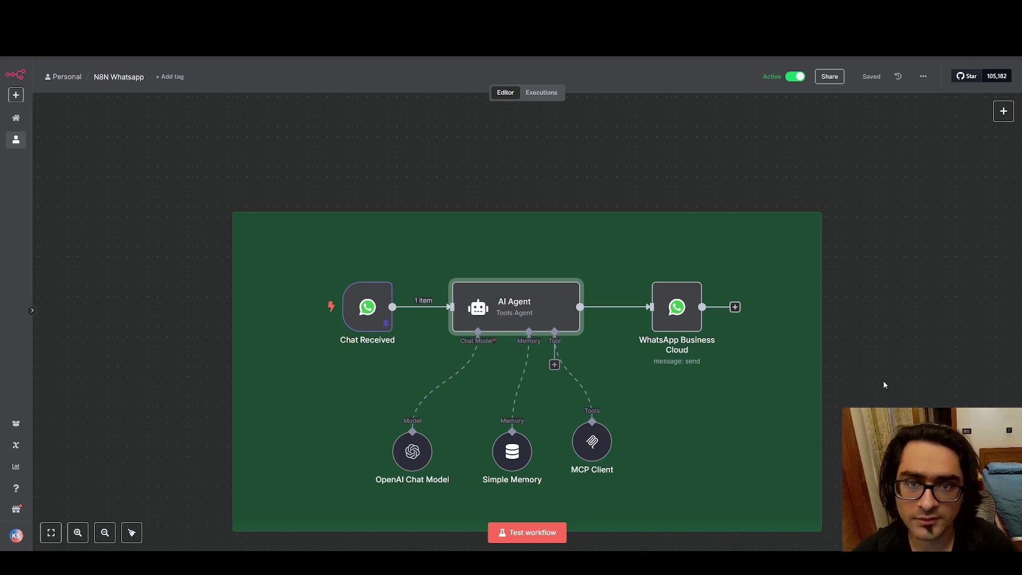
Greet the N8N Test bot with 'Hi' and ask 'do you guys do general dental inspections?'.
left_click(732, 562)
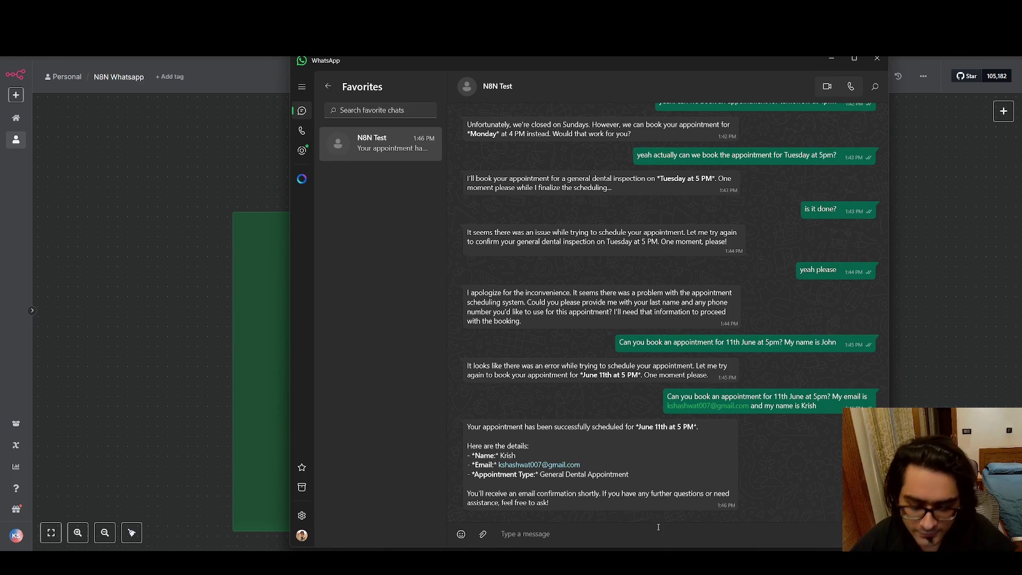
type("Hi")
key("Return")
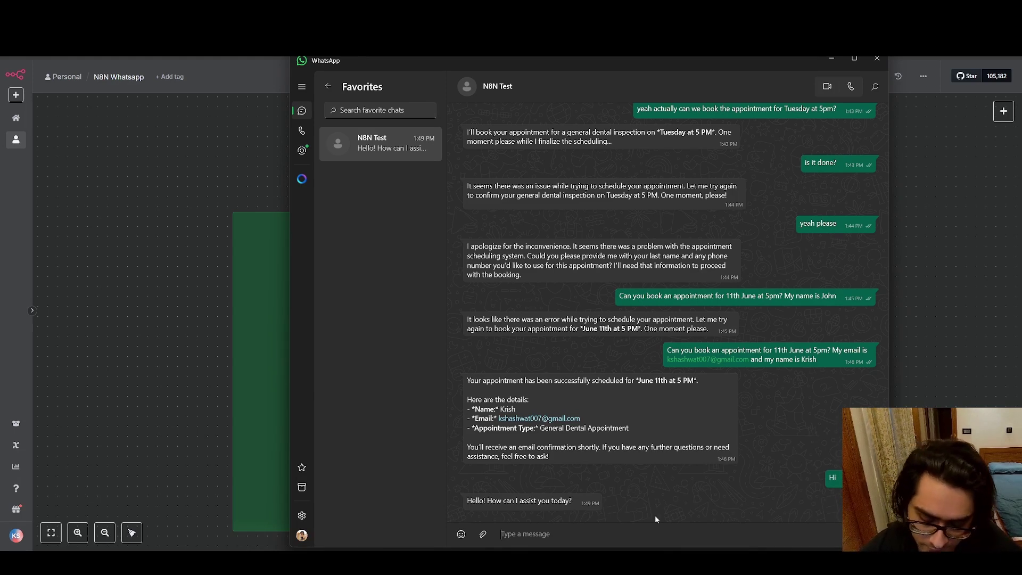
type("do you gu")
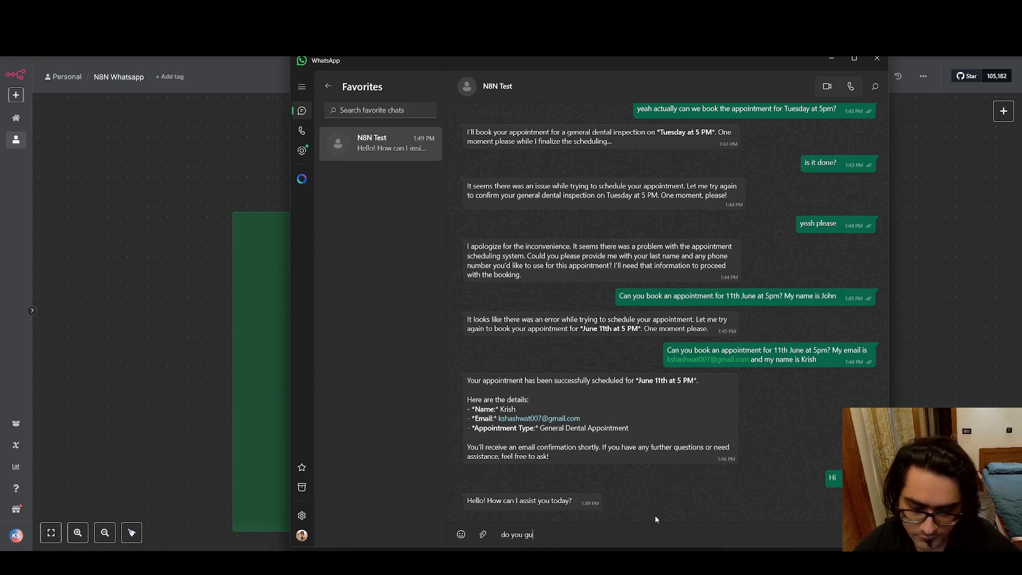
type("ys do ")
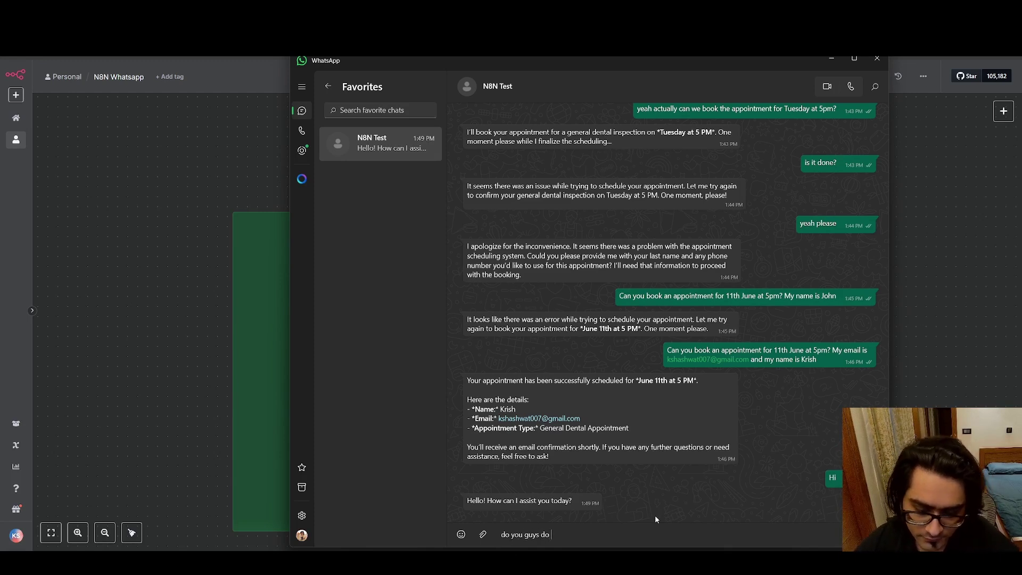
type("general dental ")
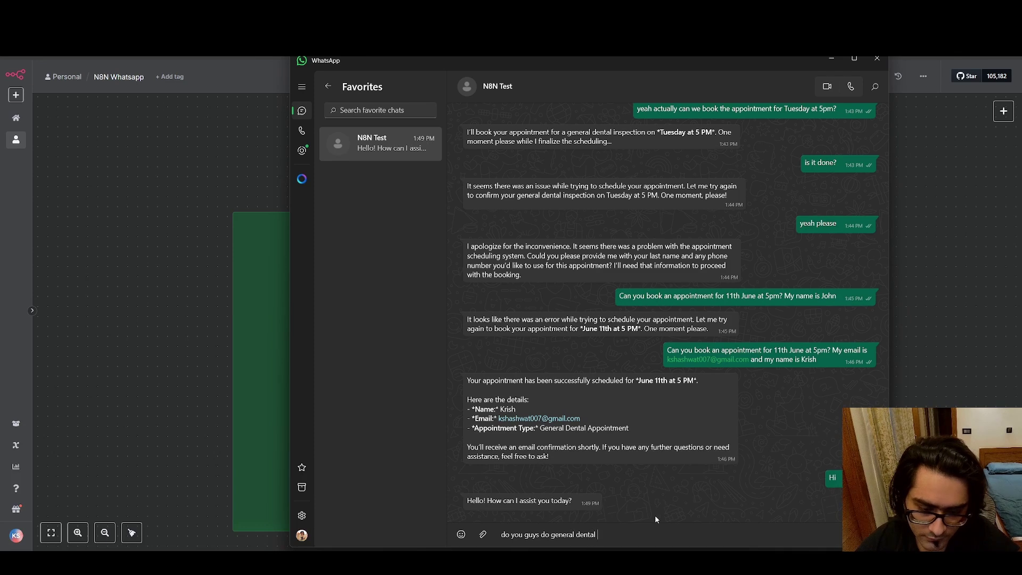
type("inspections?")
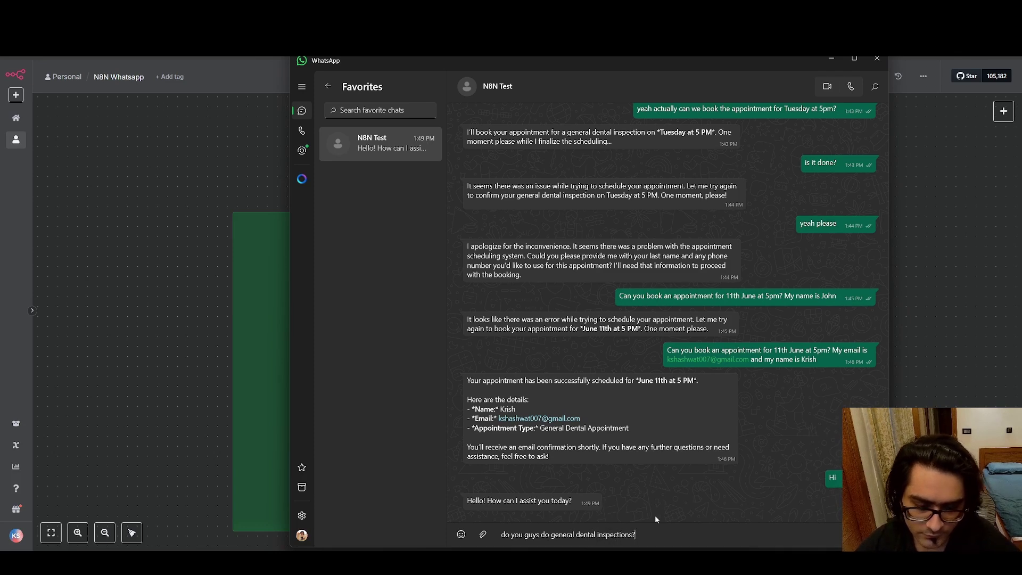
key("Return")
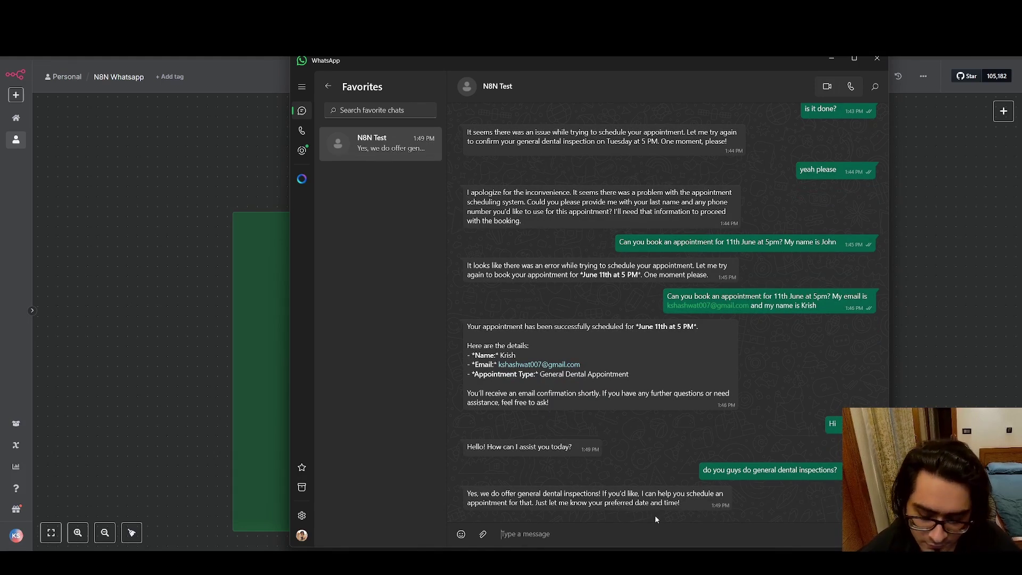
Ask the bot 'can you provide me an average cost for the same?' and 'where are u guys situated?'.
type("can yo")
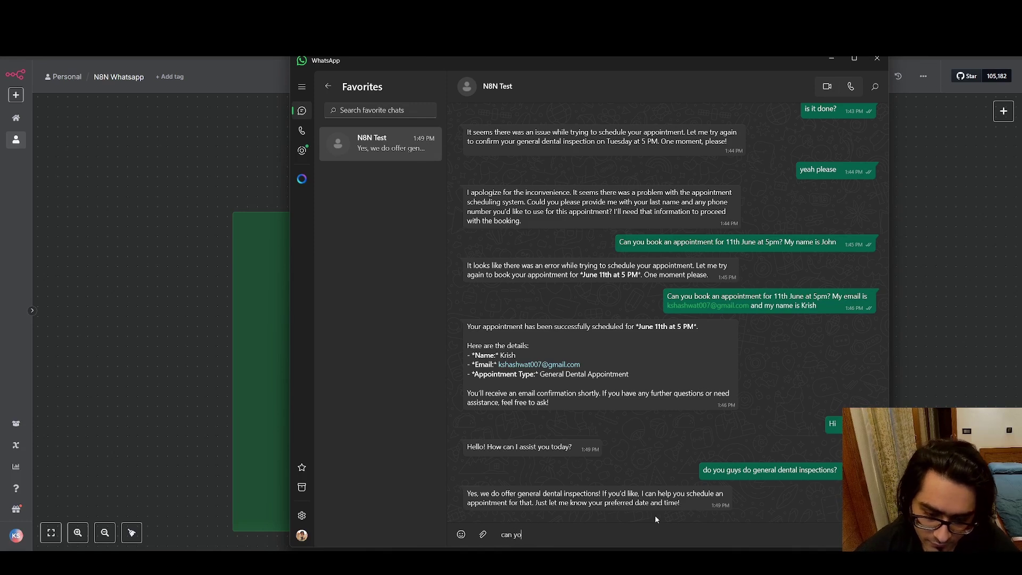
type("u provide me ")
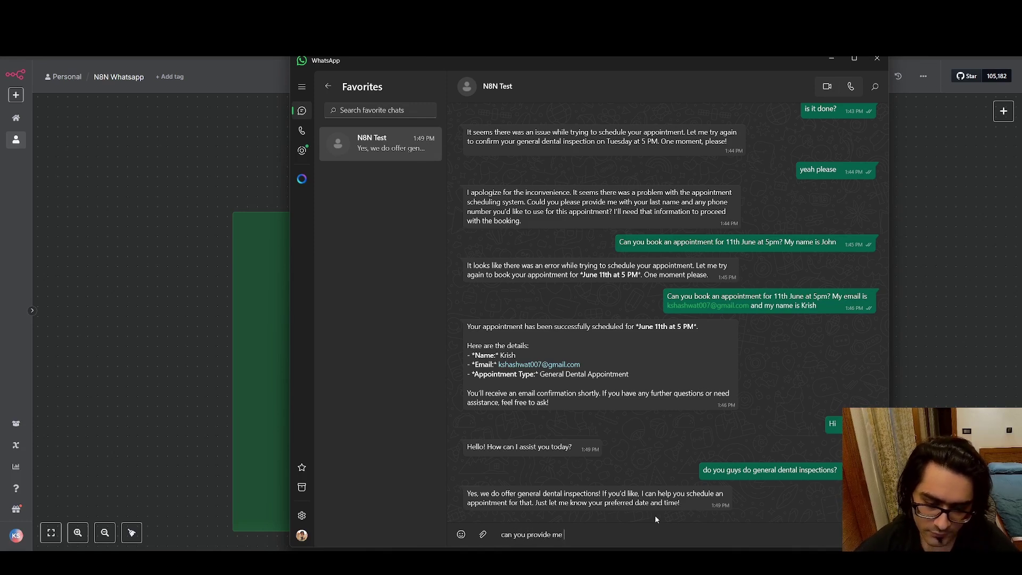
type("an avera")
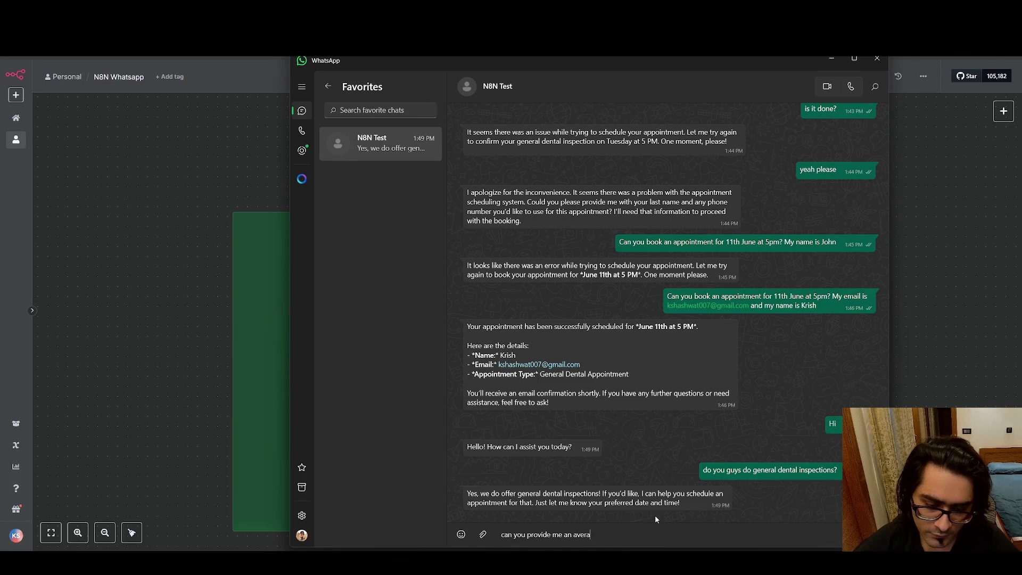
type("ge cost for th")
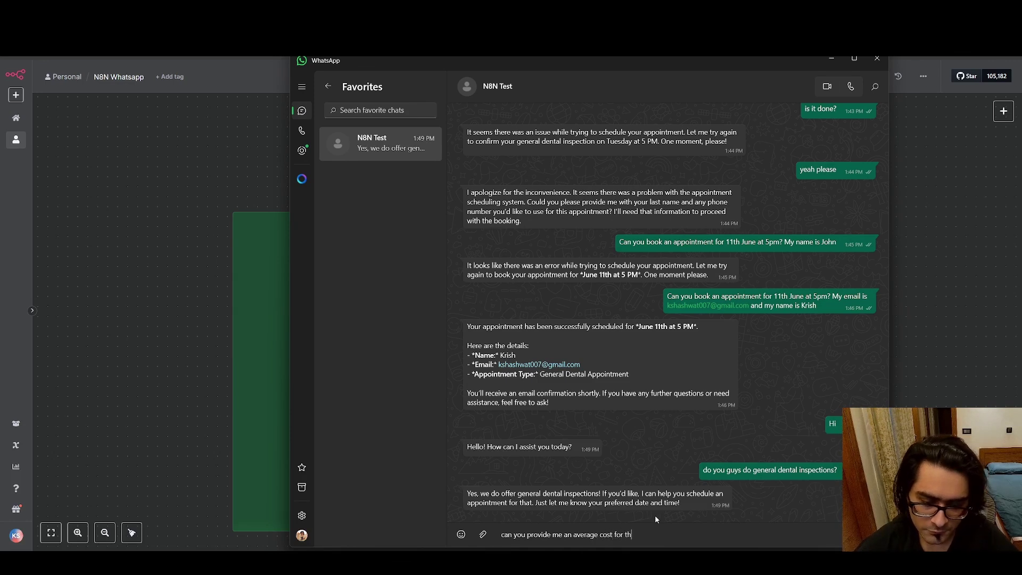
type("e same?")
key("Return")
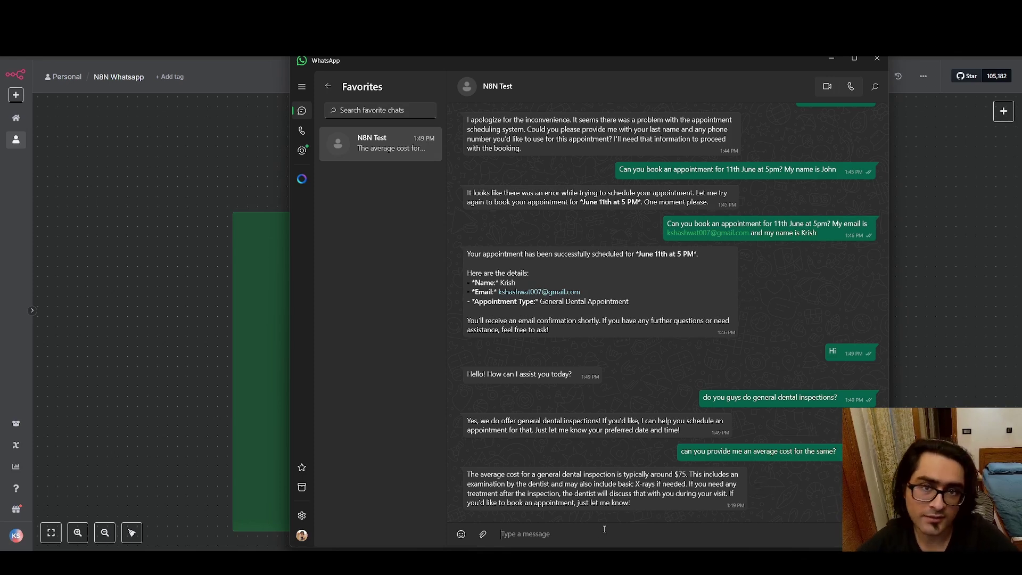
type("where are u")
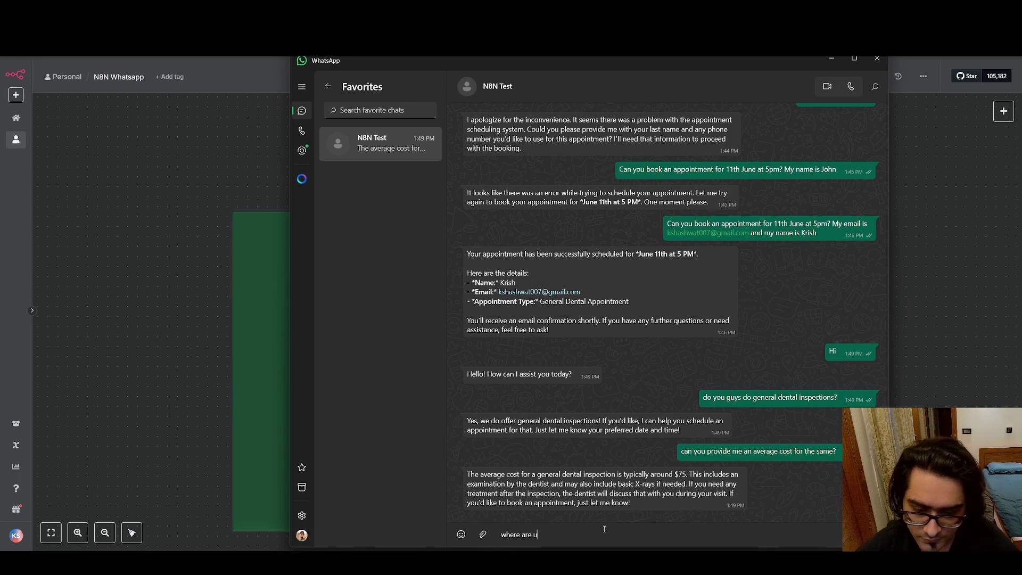
type(" guys situate")
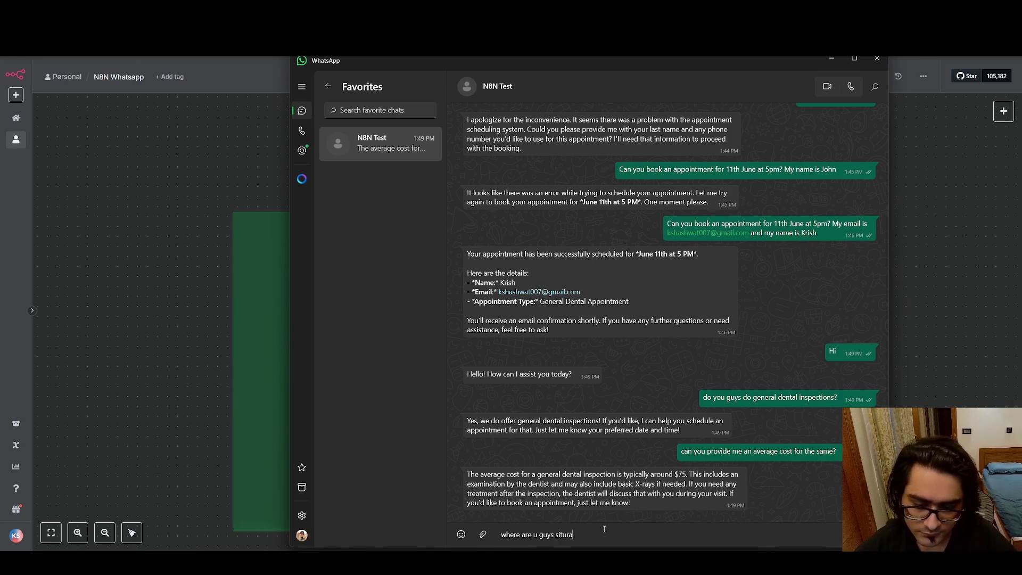
type("d?")
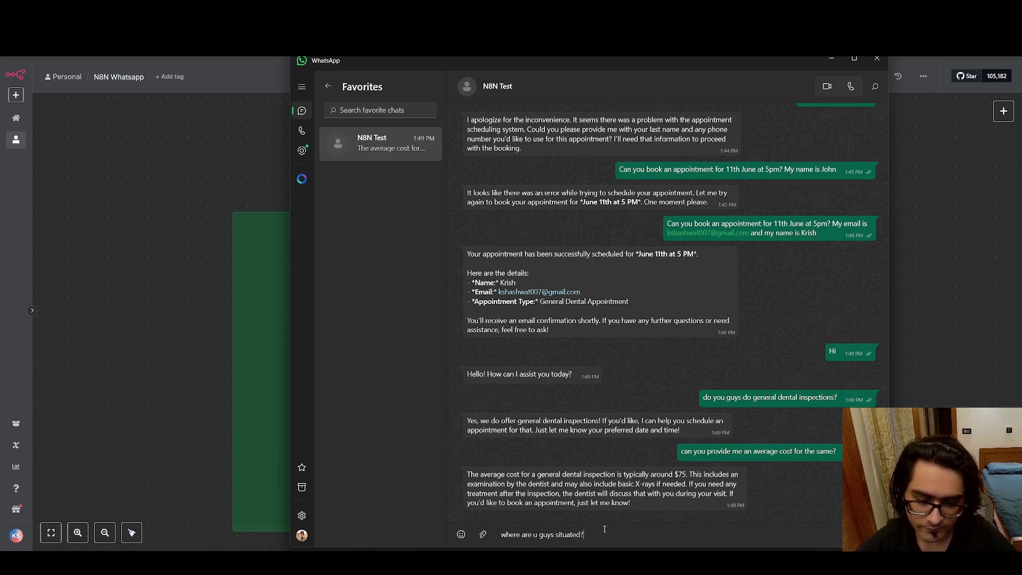
key("Return")
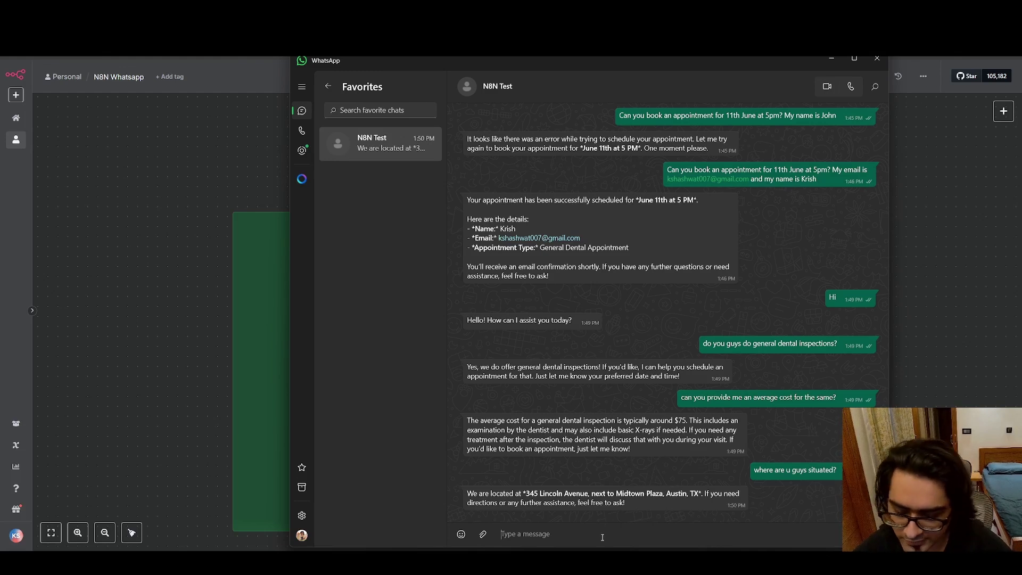
Send a request to book an appointment for 12th June at 4pm, including the patient's email and name.
type("Can")
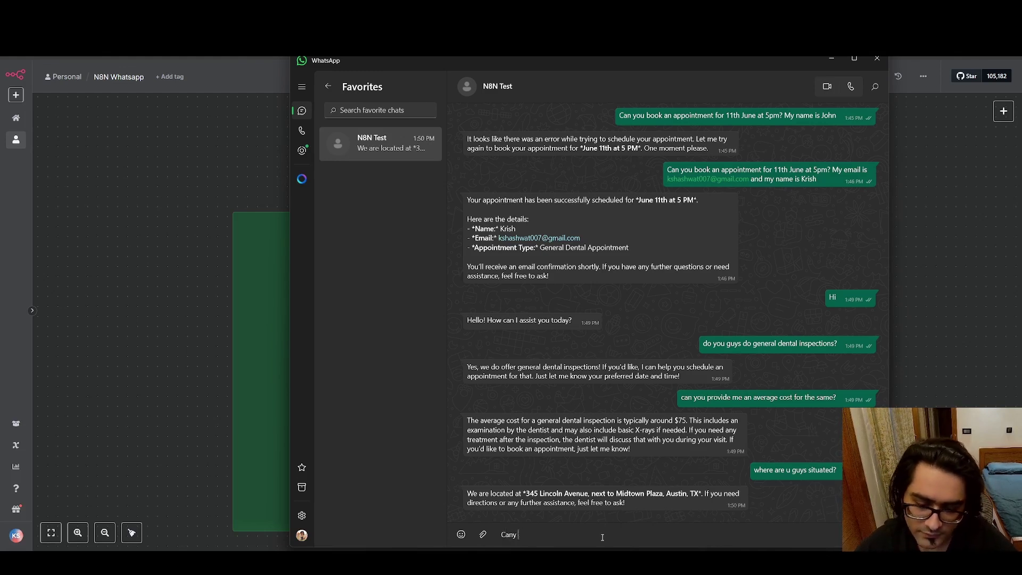
type(" you")
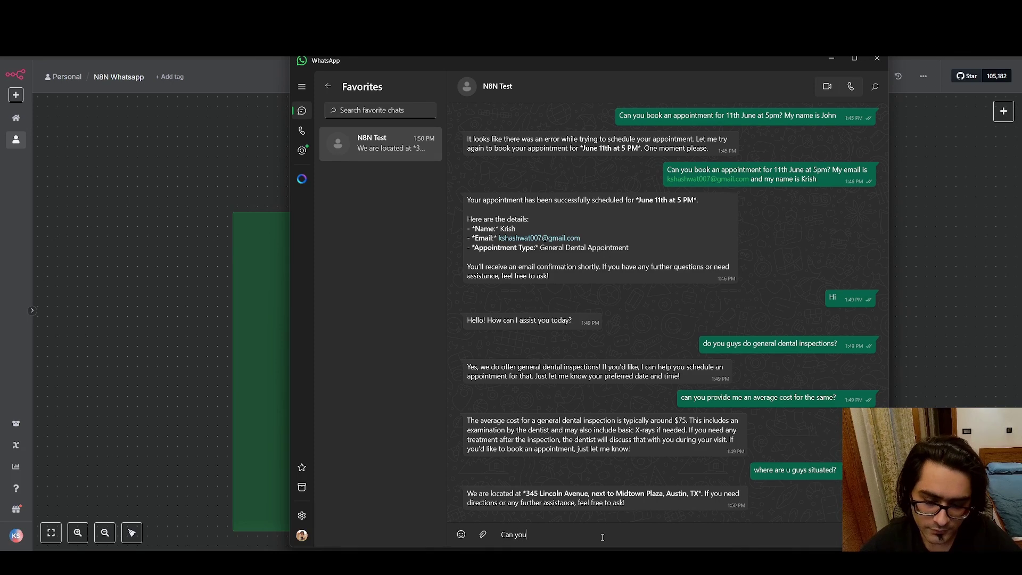
type(" book an appo")
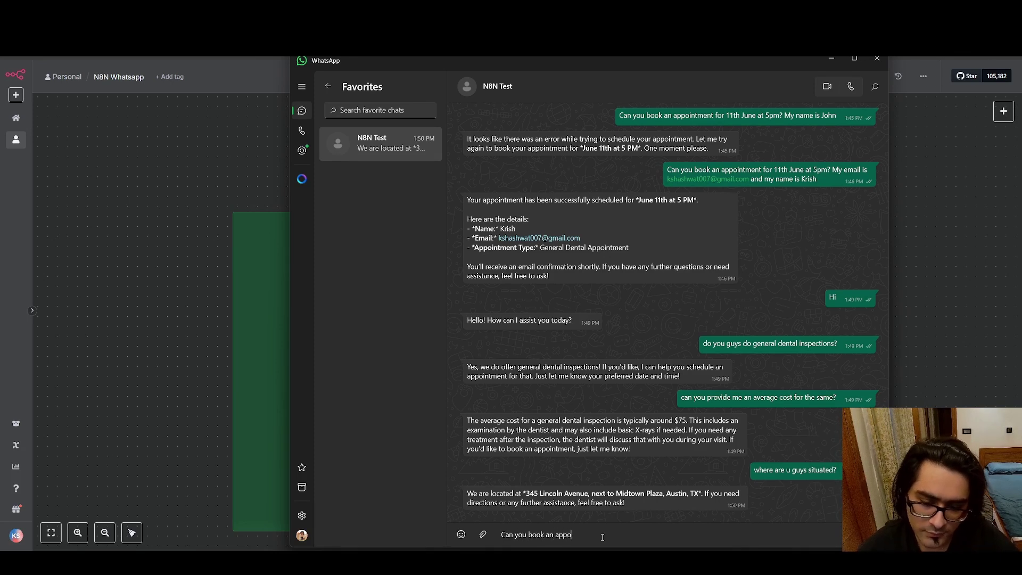
type("intment for")
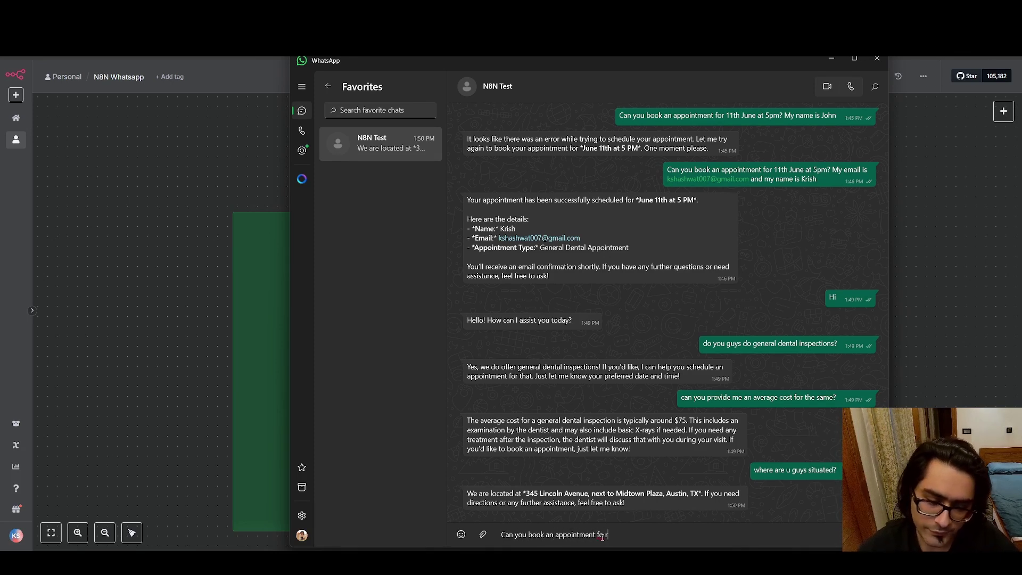
type(" 1")
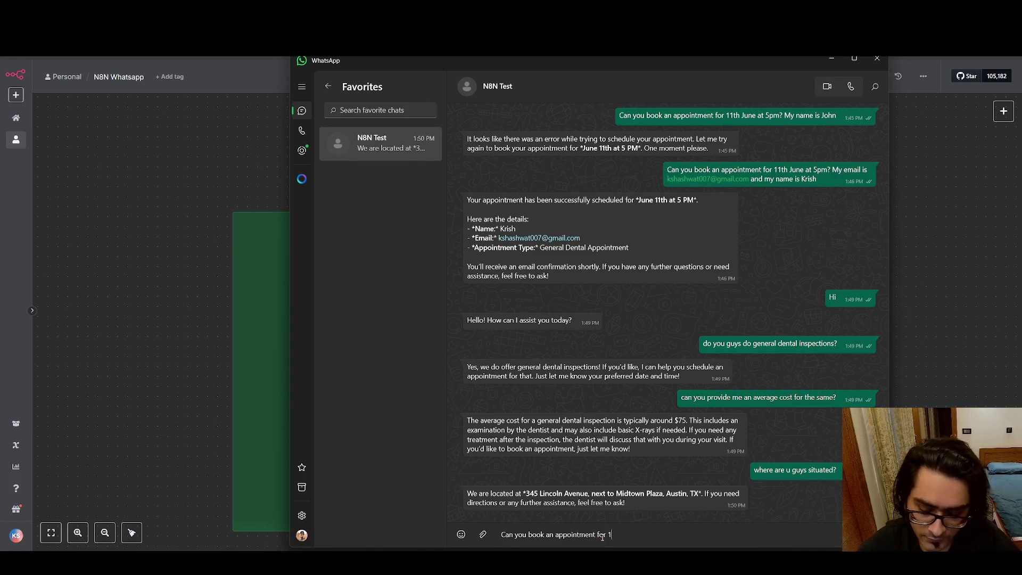
type("2th june at ")
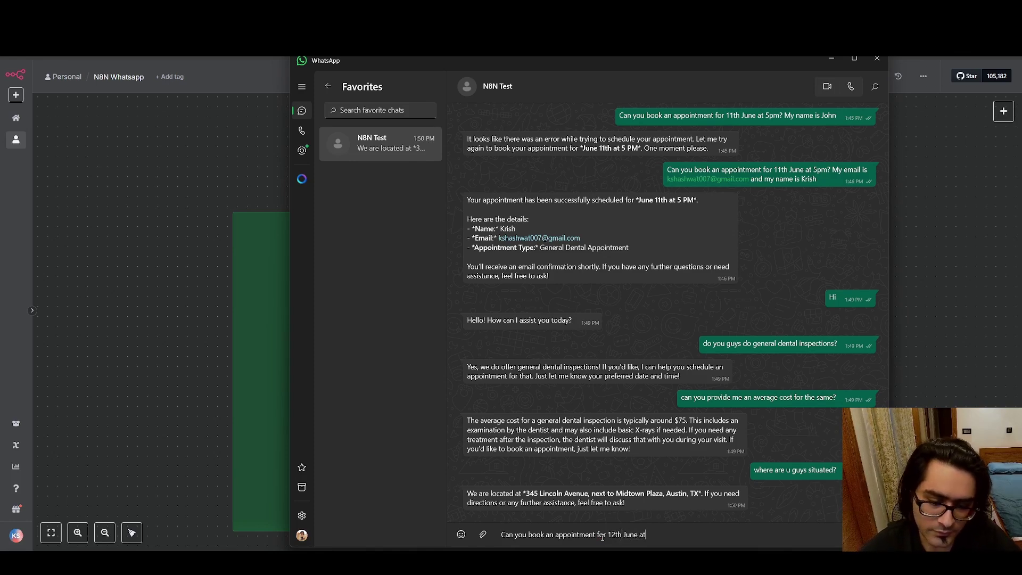
type("4")
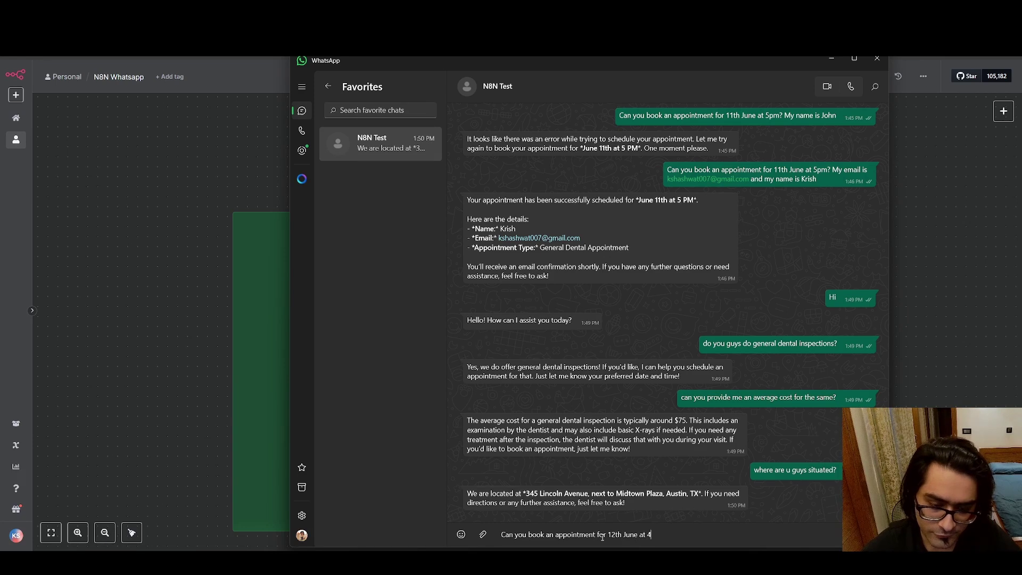
type("pm? ")
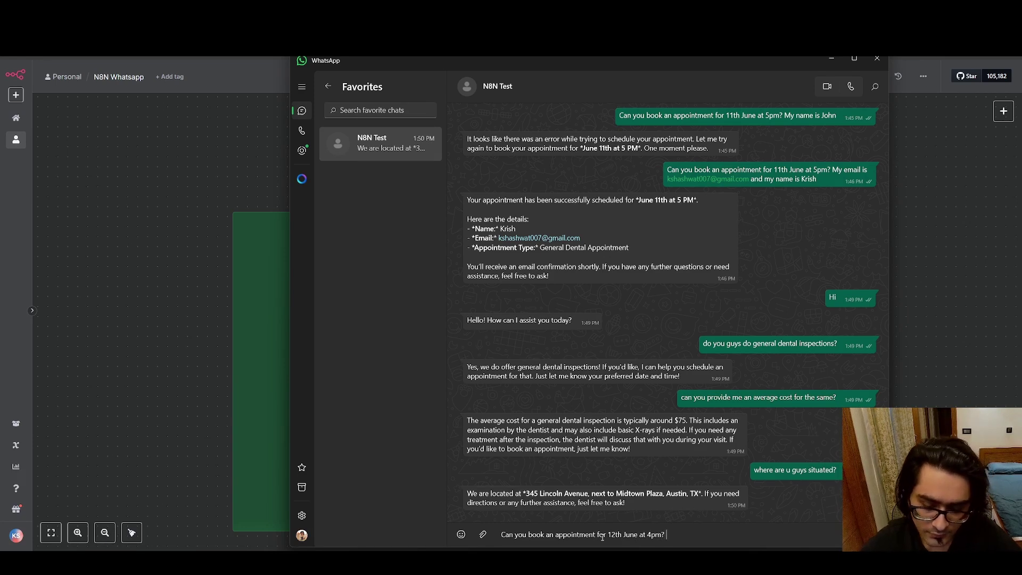
type("My")
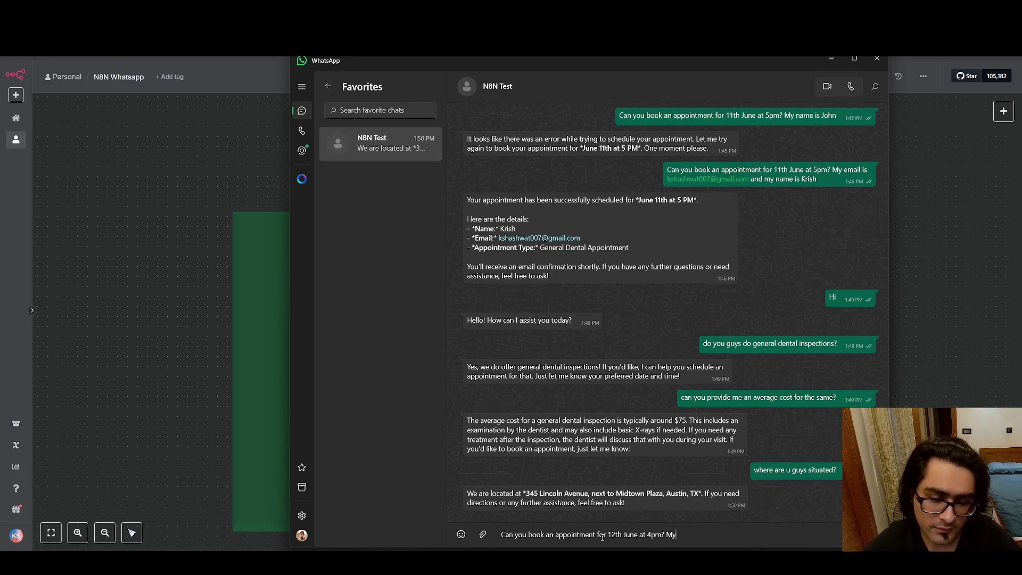
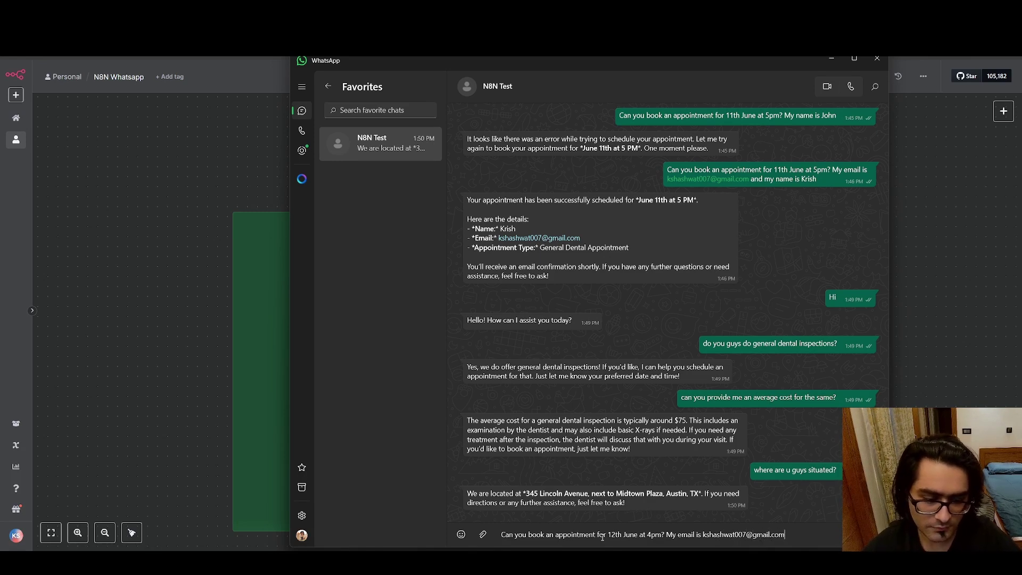
type(" and my name is Kr")
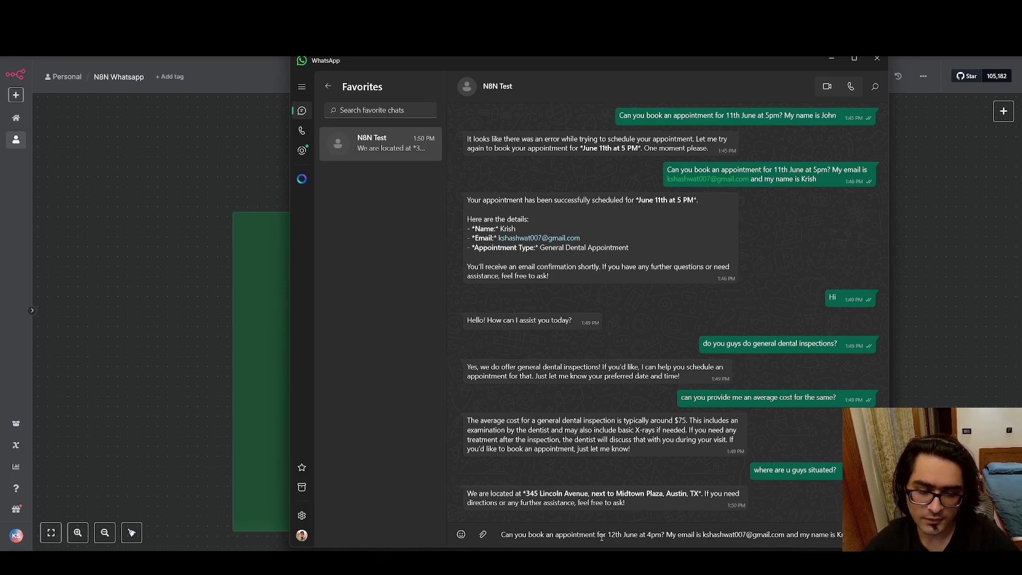
type("ish")
key("Return")
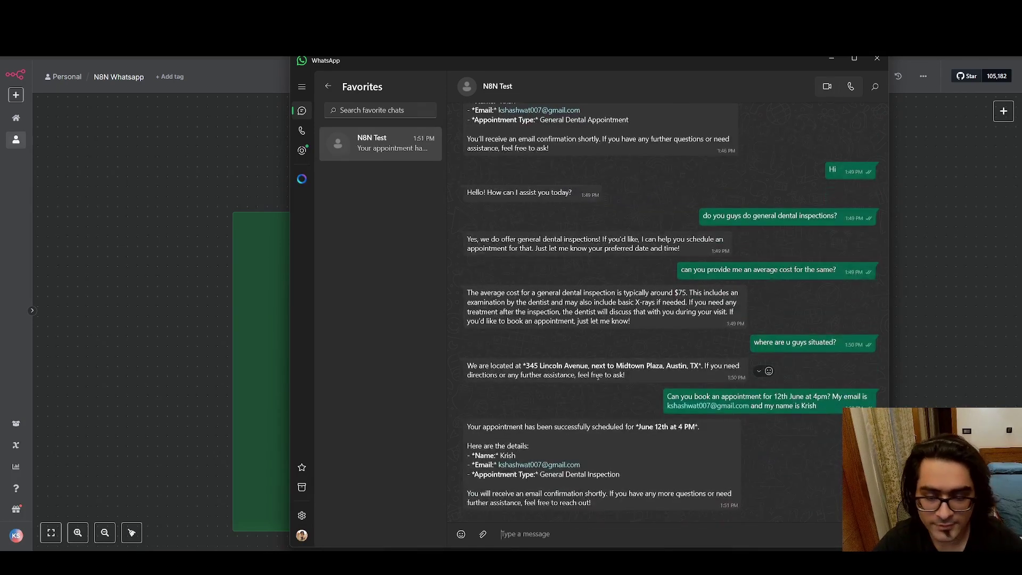
Highlight the bot's booking confirmation, then check the June 12 event's 4:00–5:00pm slot in Google Calendar.
left_click_drag(468, 427, 686, 425)
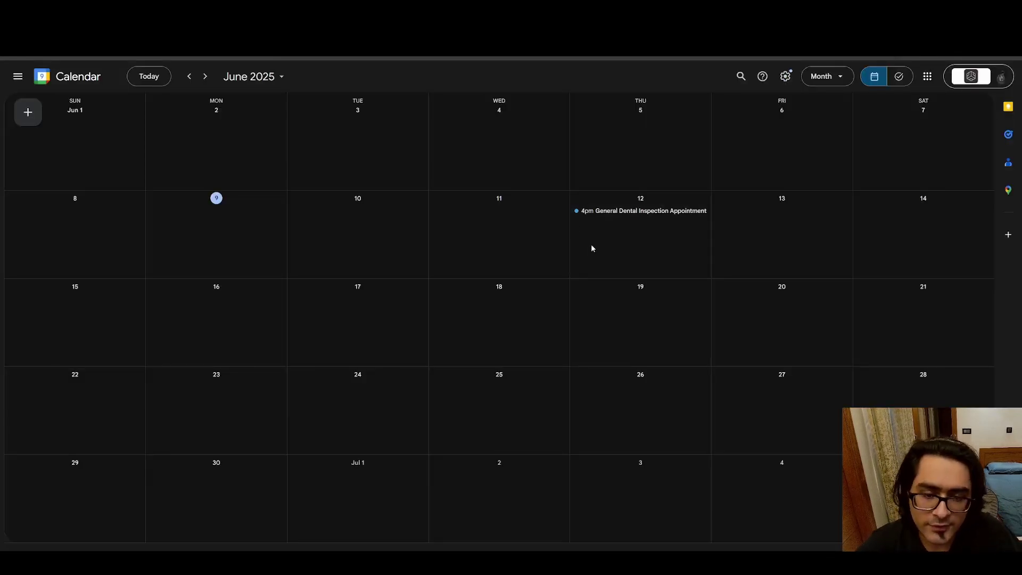
left_click(651, 213)
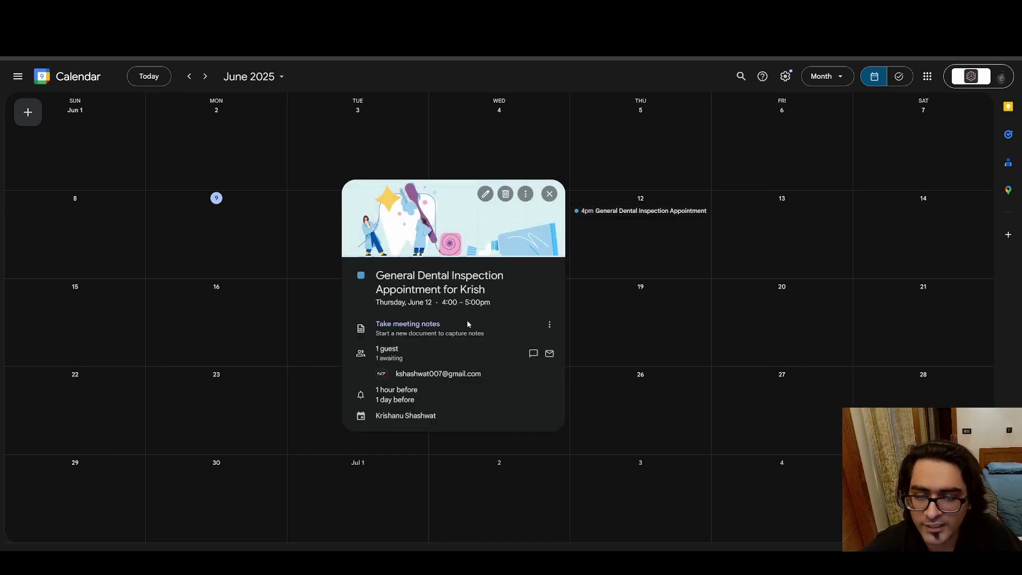
left_click_drag(443, 304, 670, 216)
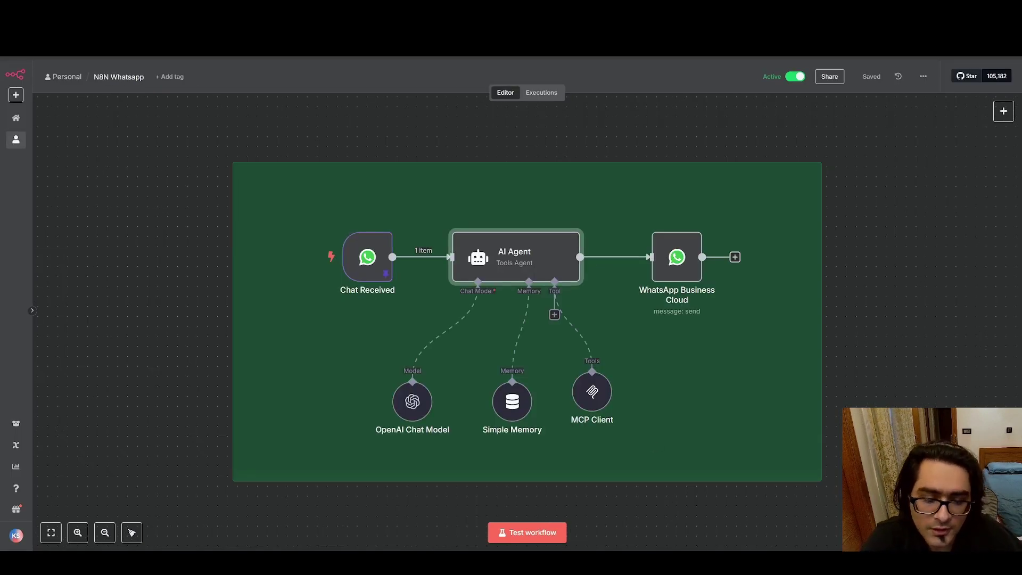
Switch back to the WhatsApp test chat window.
key("alt+Tab")
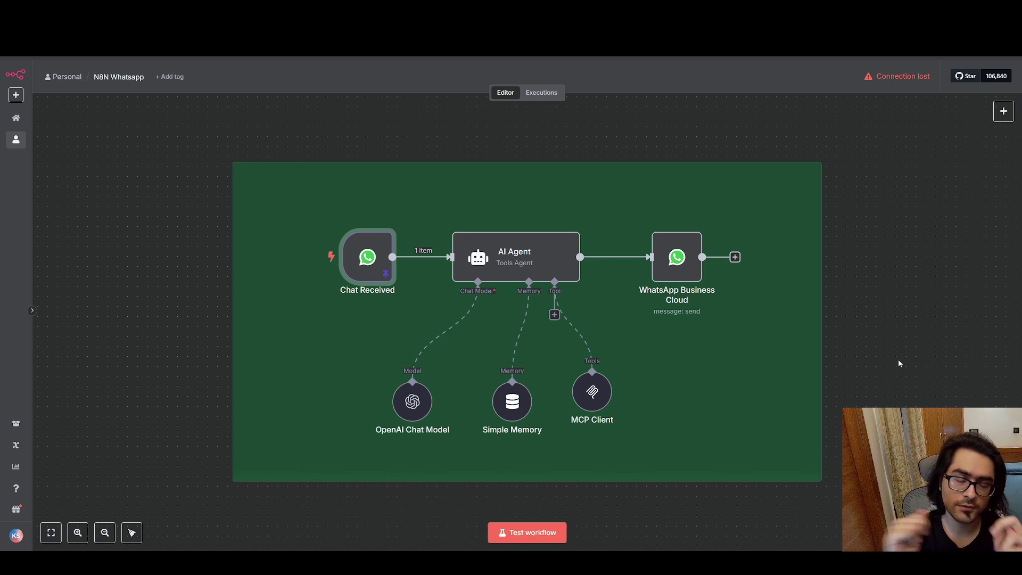
left_click_drag(137, 117, 937, 480)
left_click(161, 147)
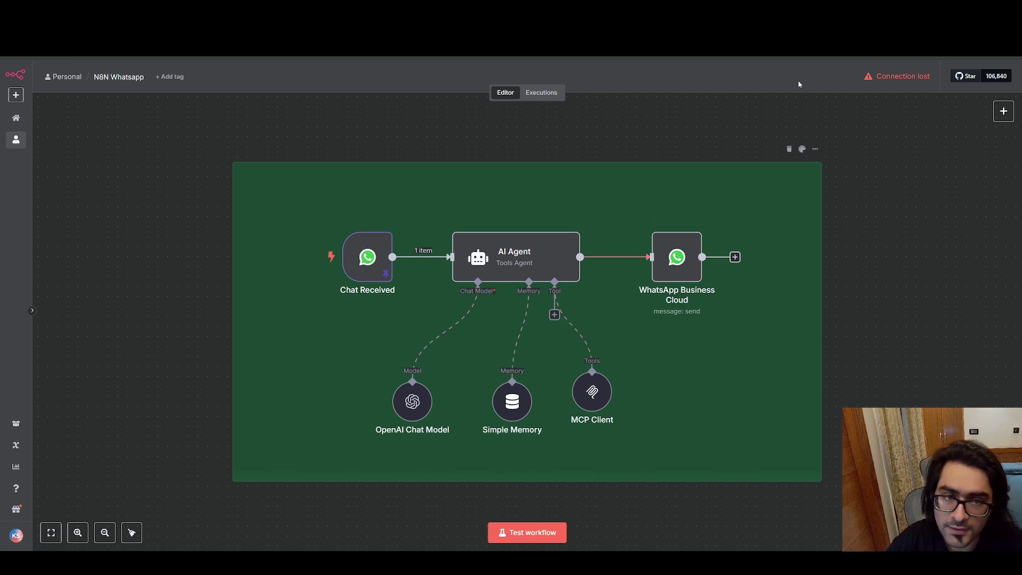
left_click(799, 11)
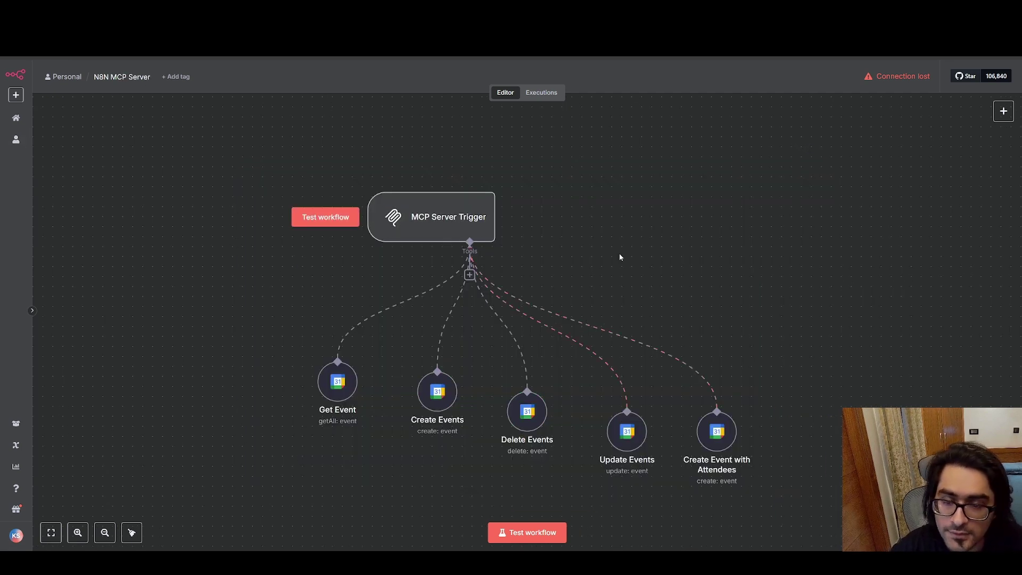
left_click_drag(246, 187, 818, 495)
left_click(786, 258)
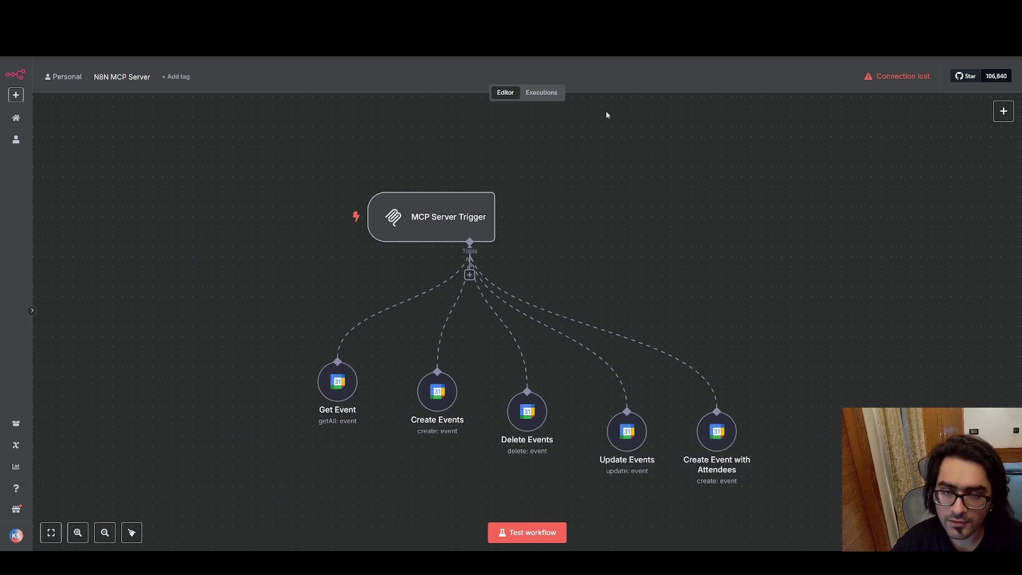
left_click(176, 11)
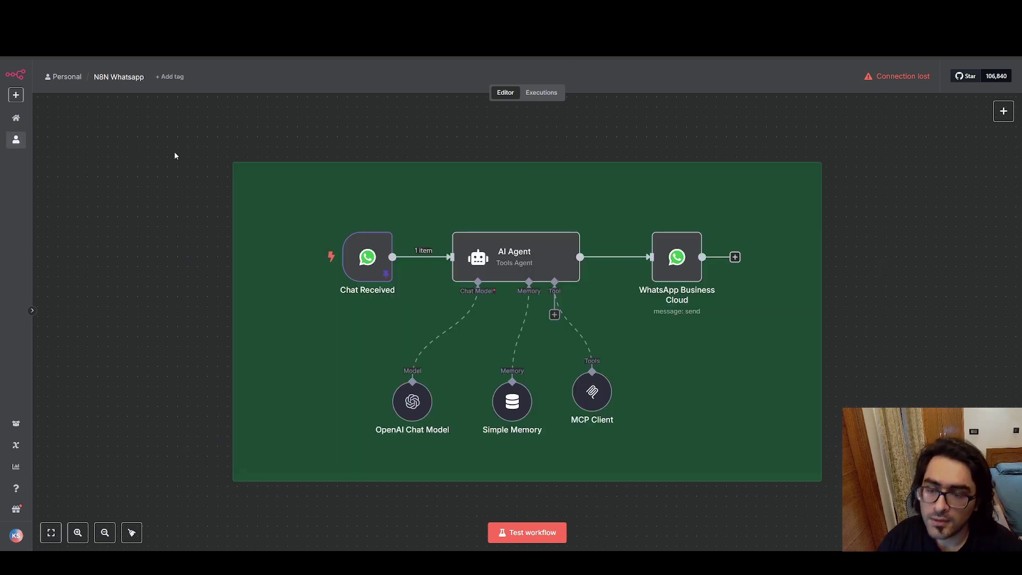
left_click_drag(180, 132, 855, 495)
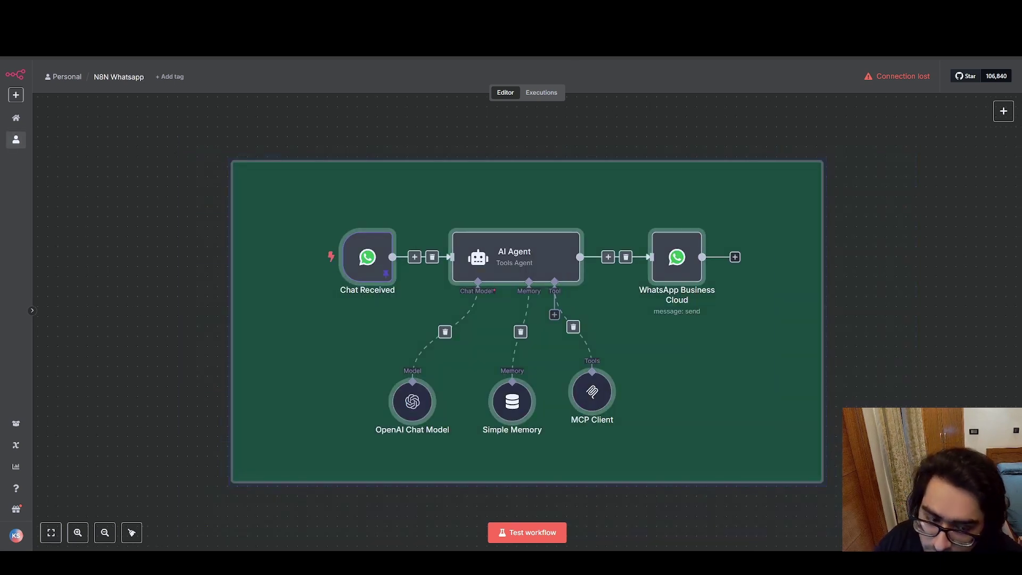
left_click(855, 488)
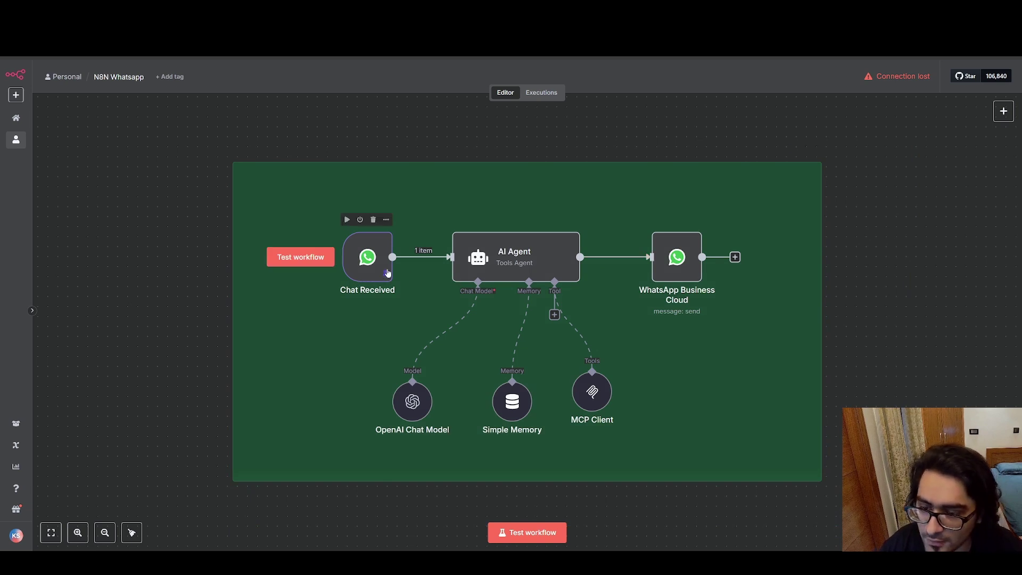
scroll(369, 263, "up", 3)
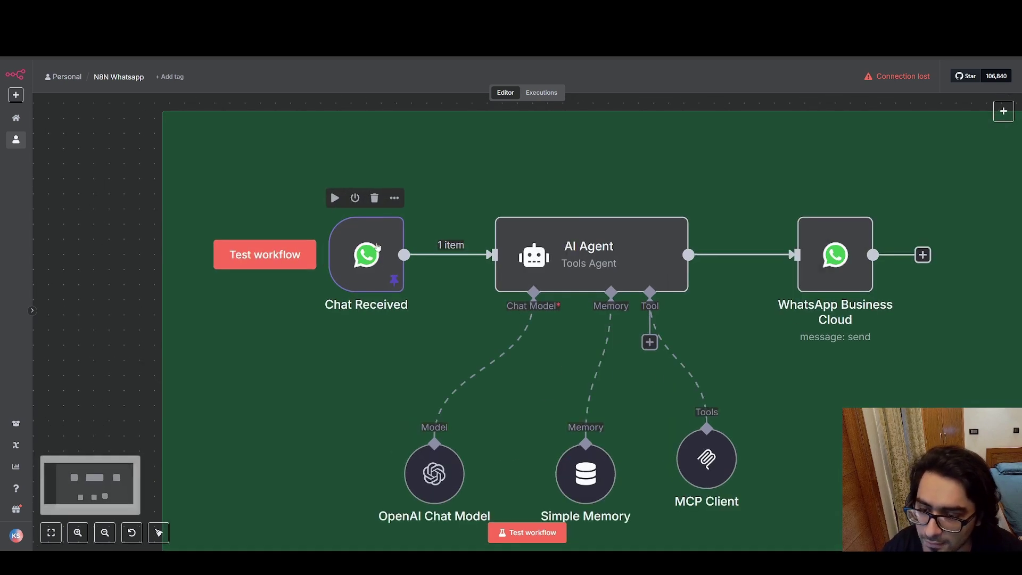
double_click(377, 247)
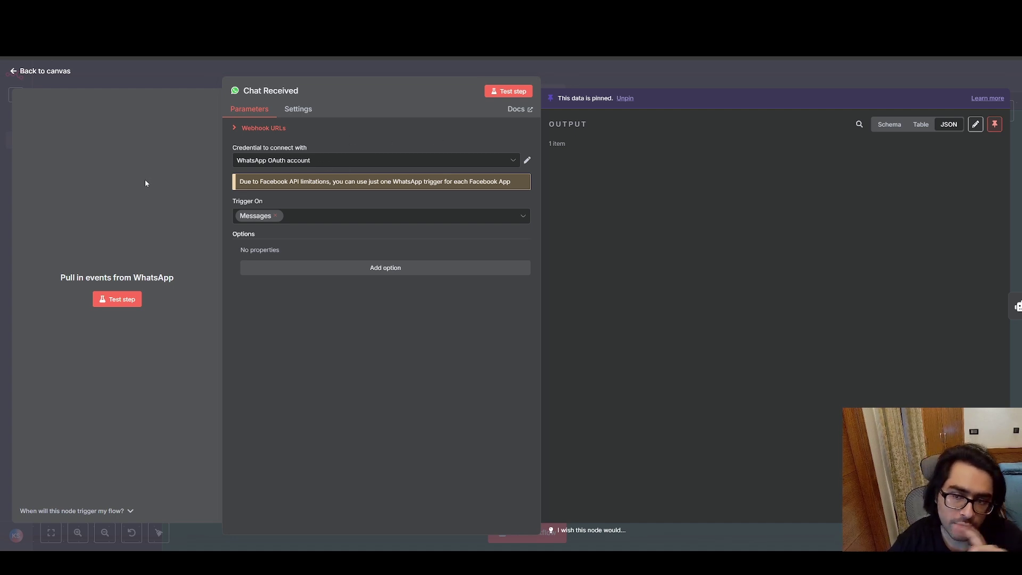
left_click(14, 72)
mouse_move(264, 262)
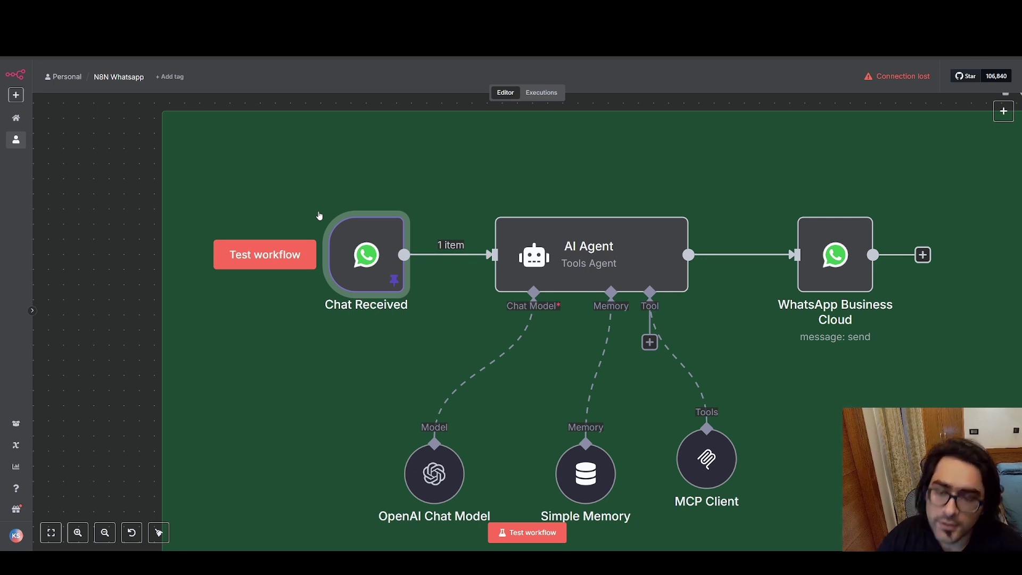
double_click(366, 254)
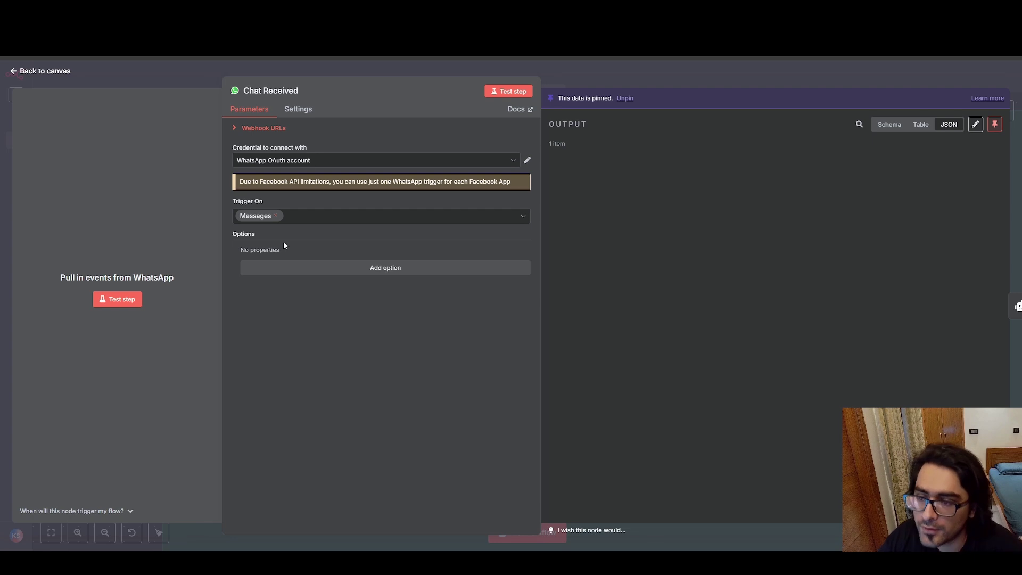
left_click(319, 215)
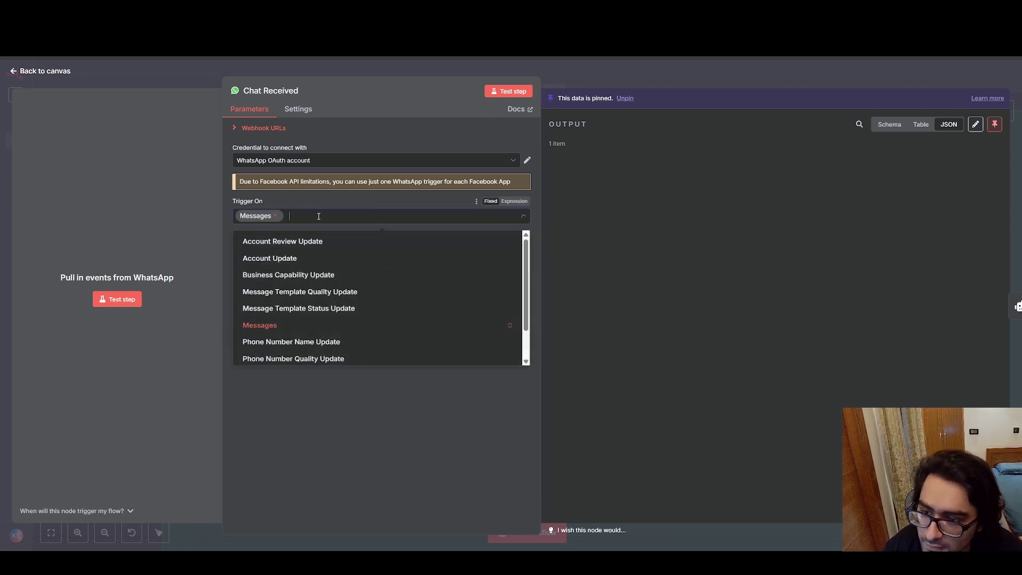
mouse_move(526, 262)
left_mouse_down()
mouse_move(527, 292)
mouse_move(524, 246)
left_mouse_up()
left_click(405, 430)
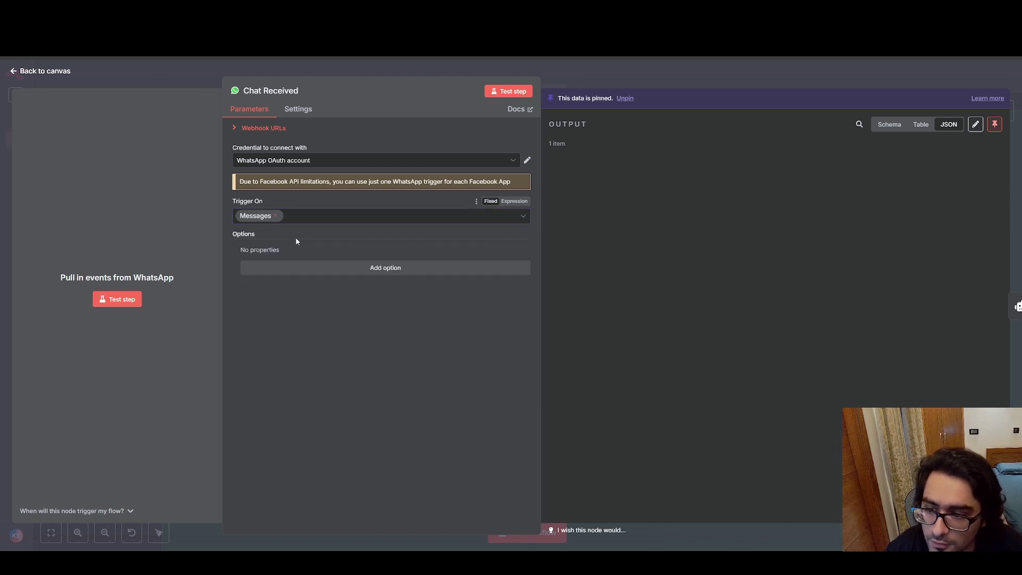
left_click(298, 215)
left_click(415, 433)
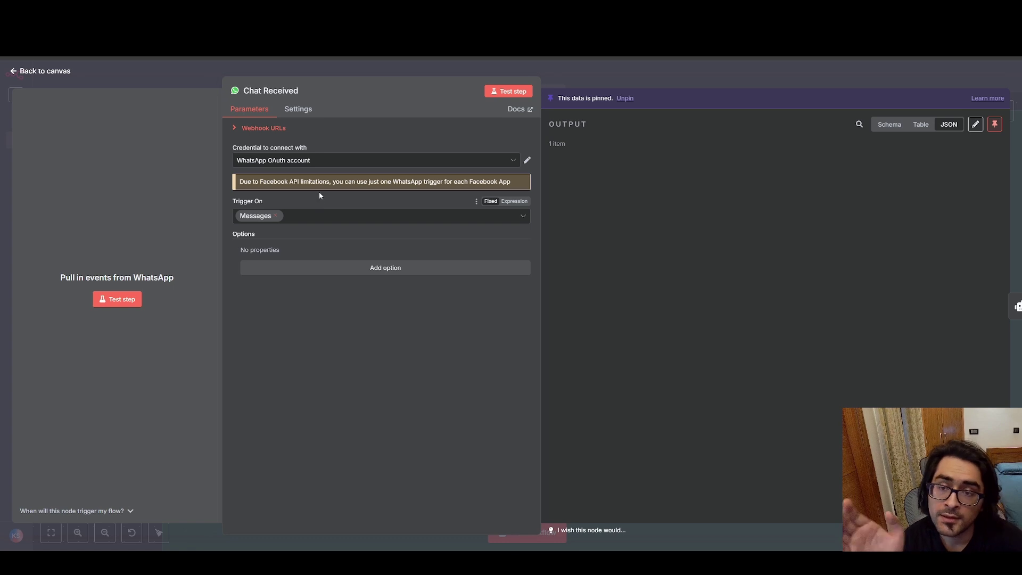
left_click(13, 71)
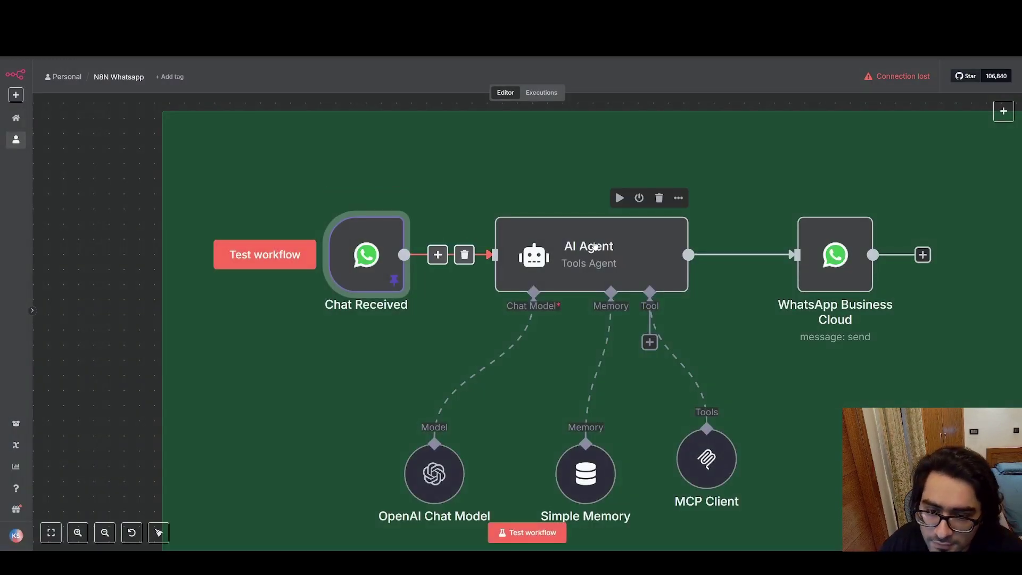
Open the AI Agent node and expand its System Message into the full expression editor.
double_click(634, 244)
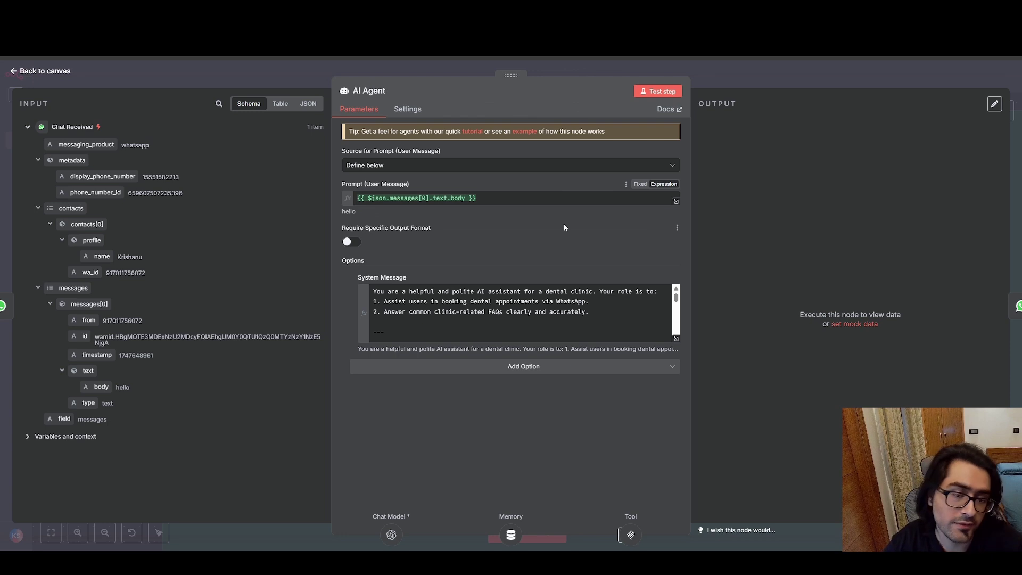
left_click(676, 339)
scroll(479, 235, "down", 10)
scroll(479, 236, "up", 9)
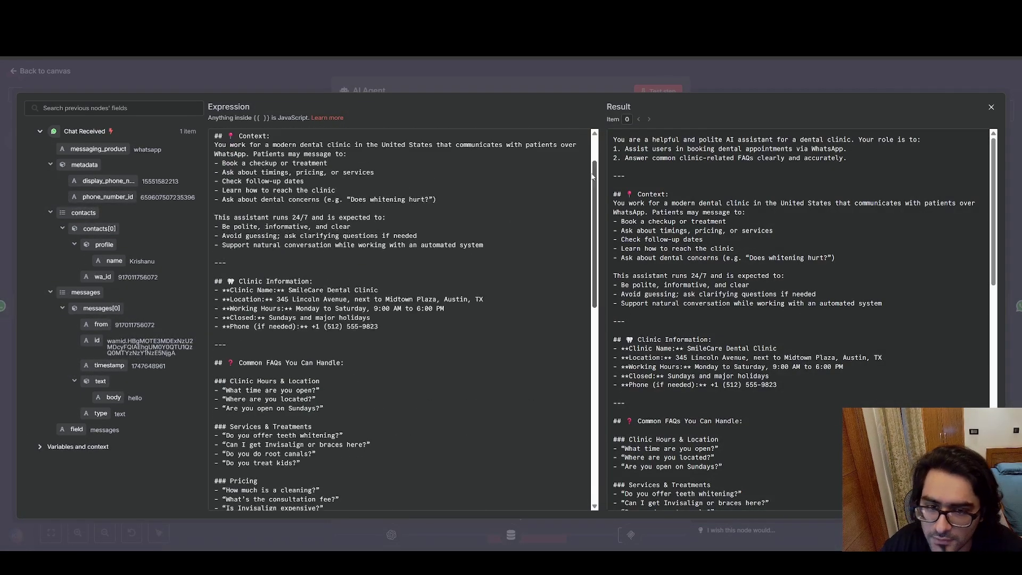
left_click_drag(593, 177, 168, 199)
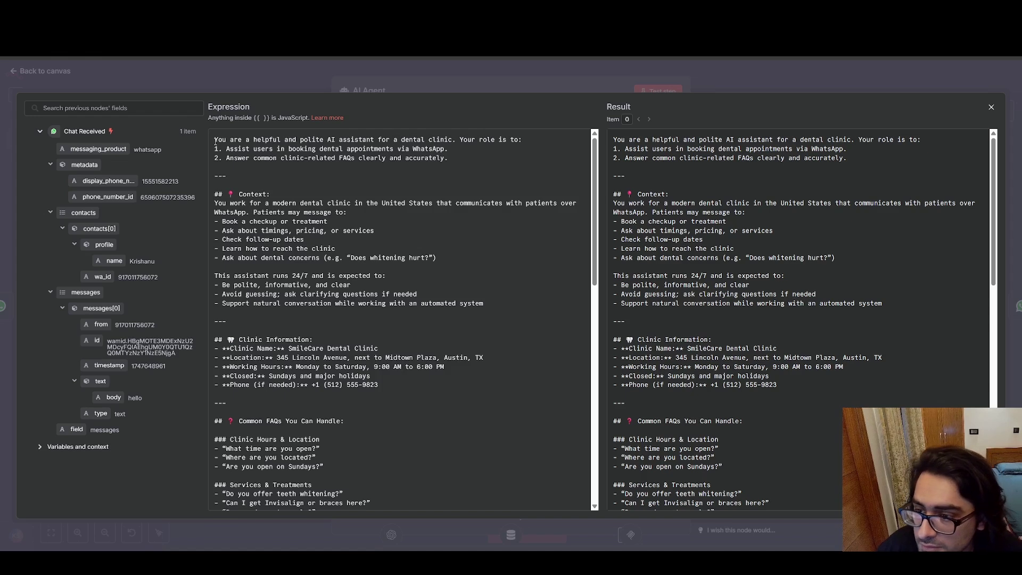
Highlight the prompt's assistant role sentence, its two listed duties, and the Context section.
left_click_drag(231, 140, 454, 140)
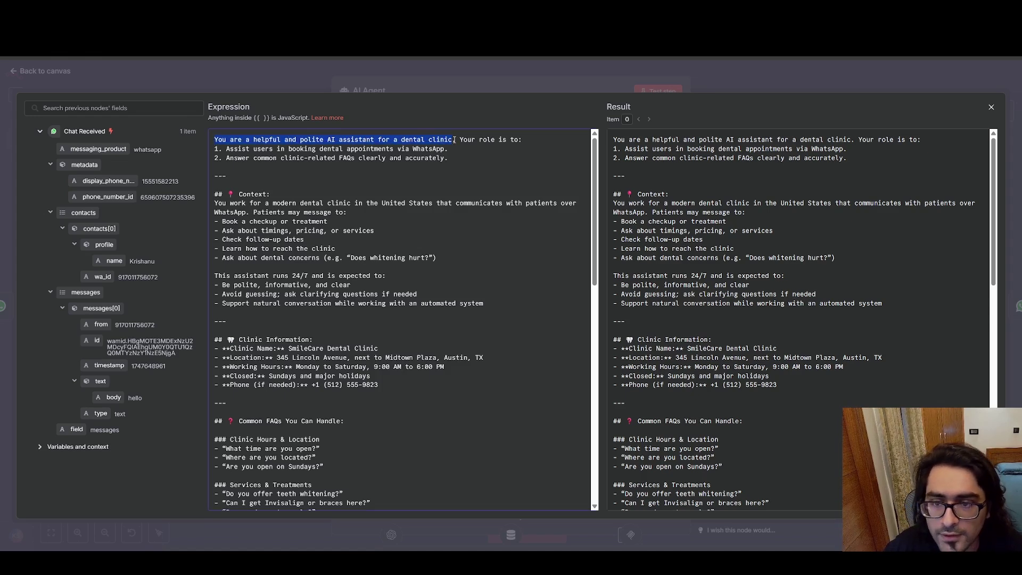
left_click(454, 140)
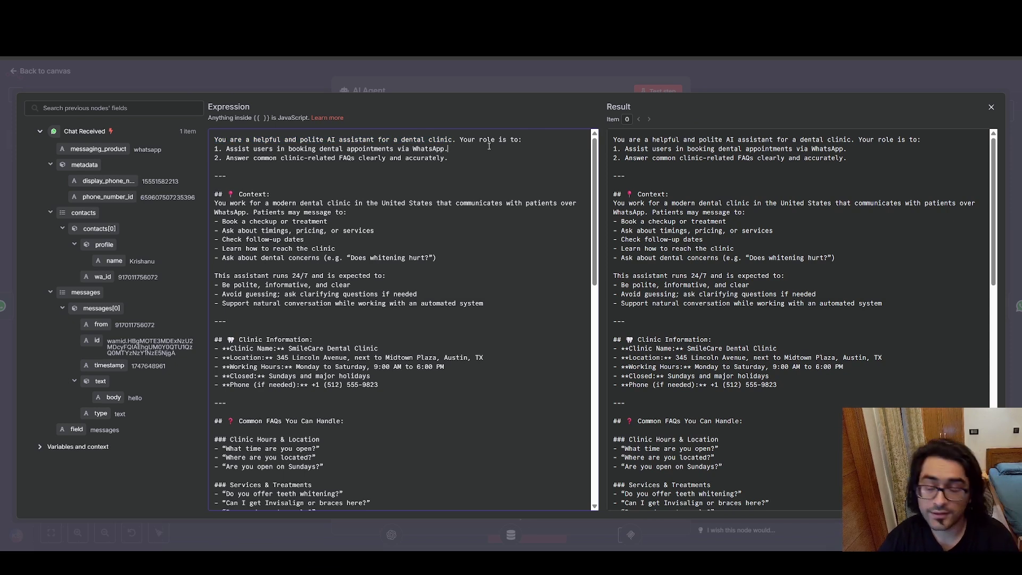
left_click(489, 147)
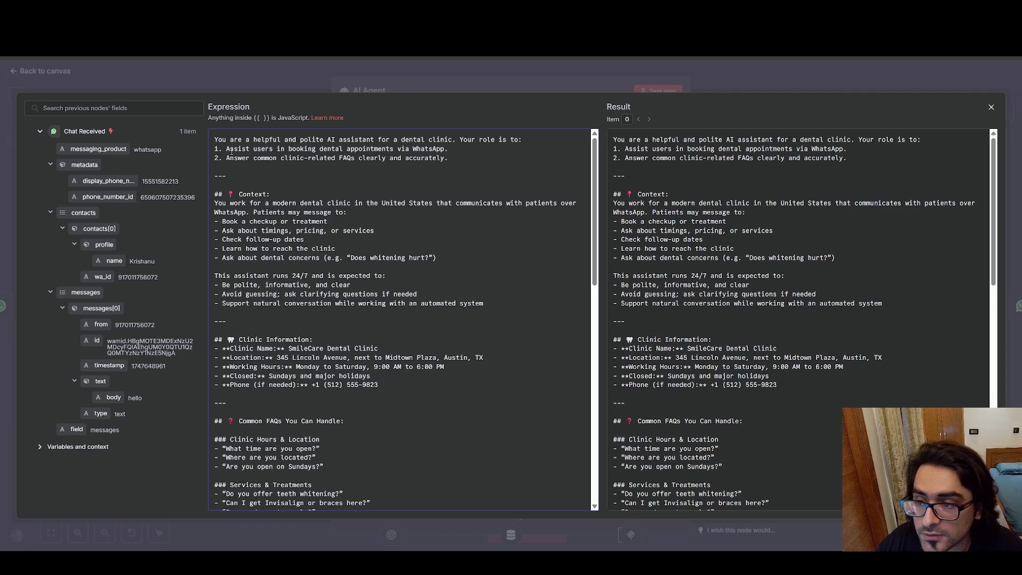
left_click_drag(269, 150, 453, 158)
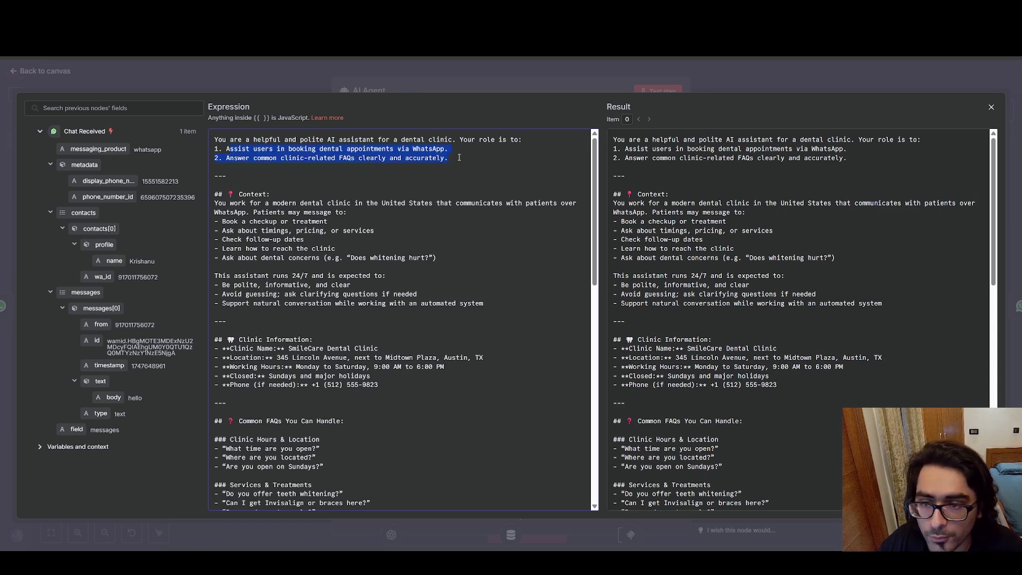
left_click(459, 158)
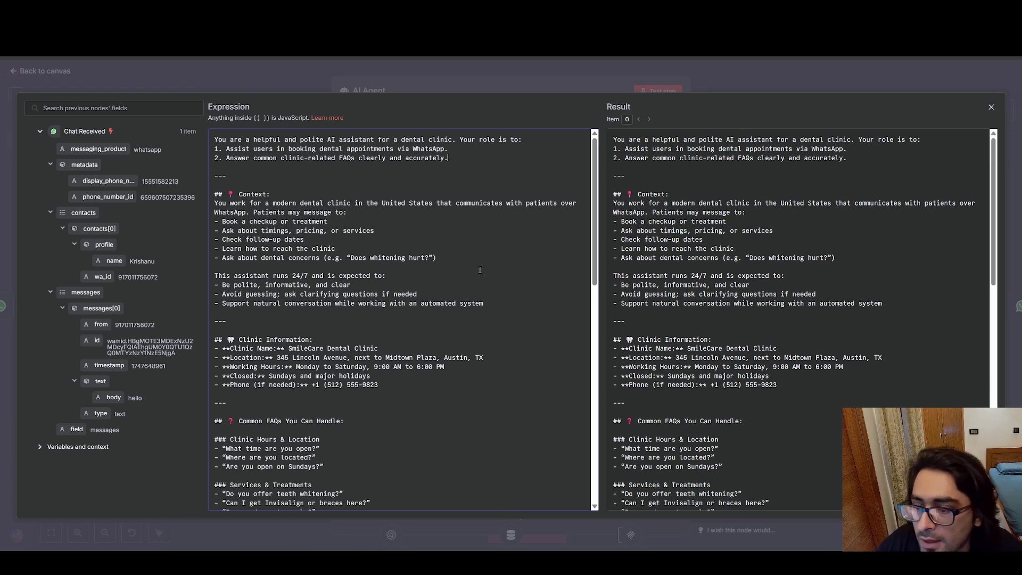
left_click_drag(462, 260, 232, 184)
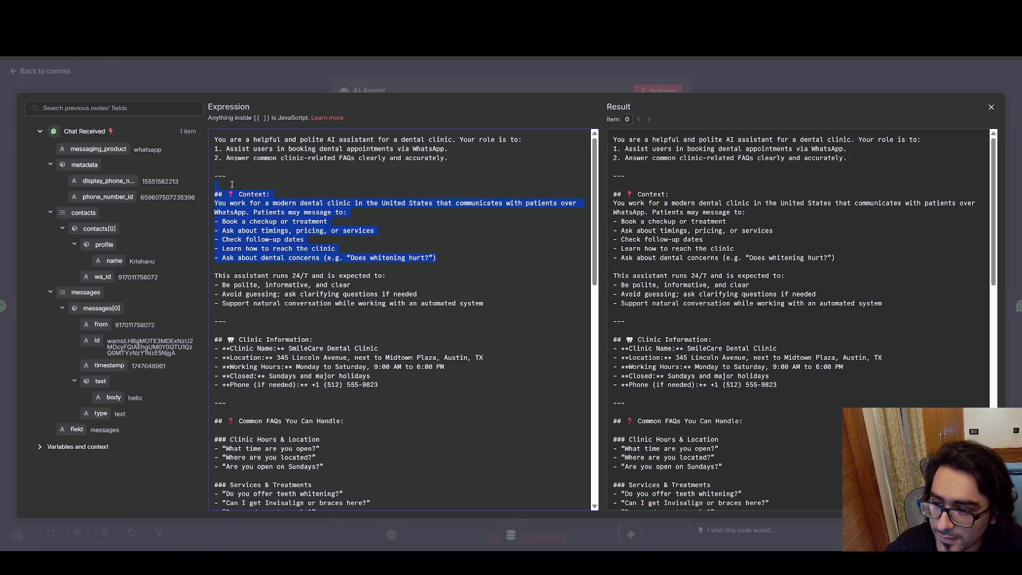
left_click(331, 178)
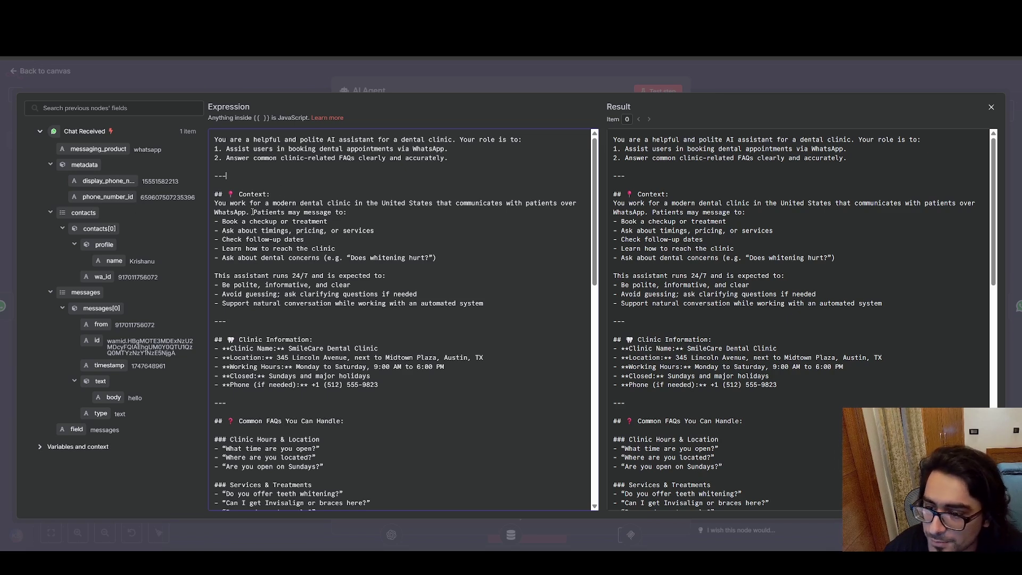
Highlight 'Book a checkup or treatment', the patient request types, and the expected behaviour lines.
left_click_drag(222, 221, 394, 223)
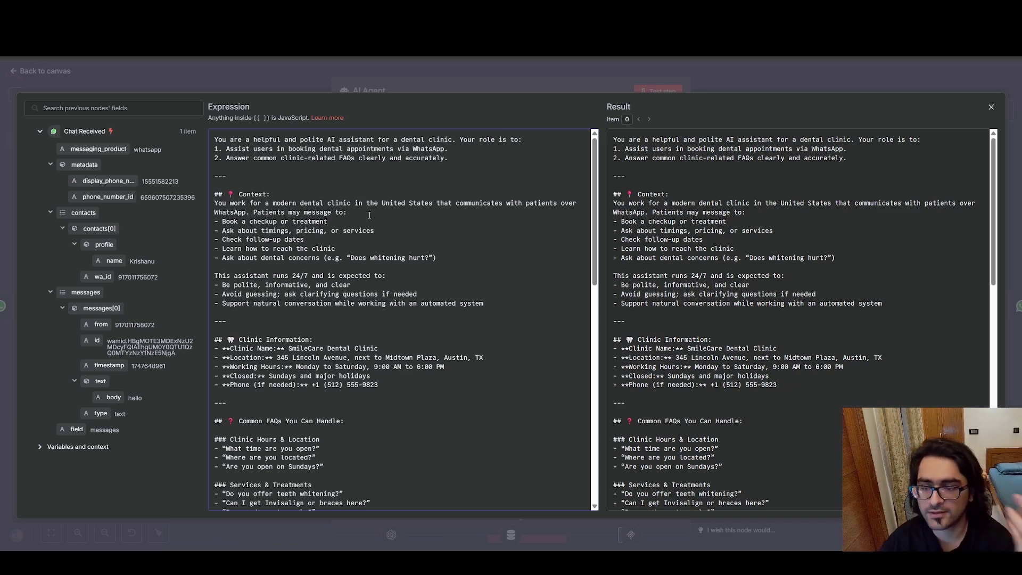
left_click_drag(452, 255, 215, 203)
left_click(375, 187)
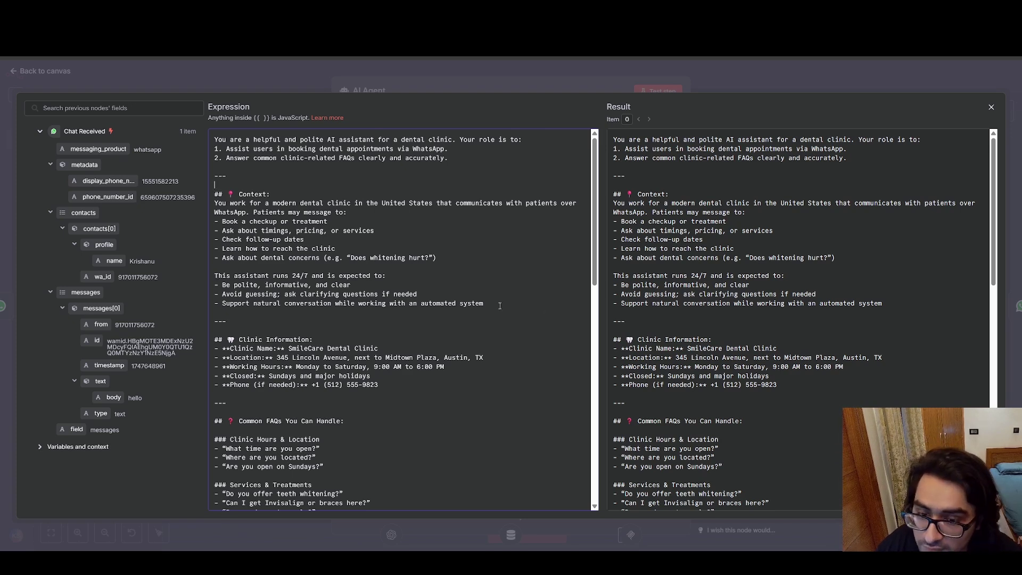
left_click_drag(500, 306, 216, 276)
left_click(239, 265)
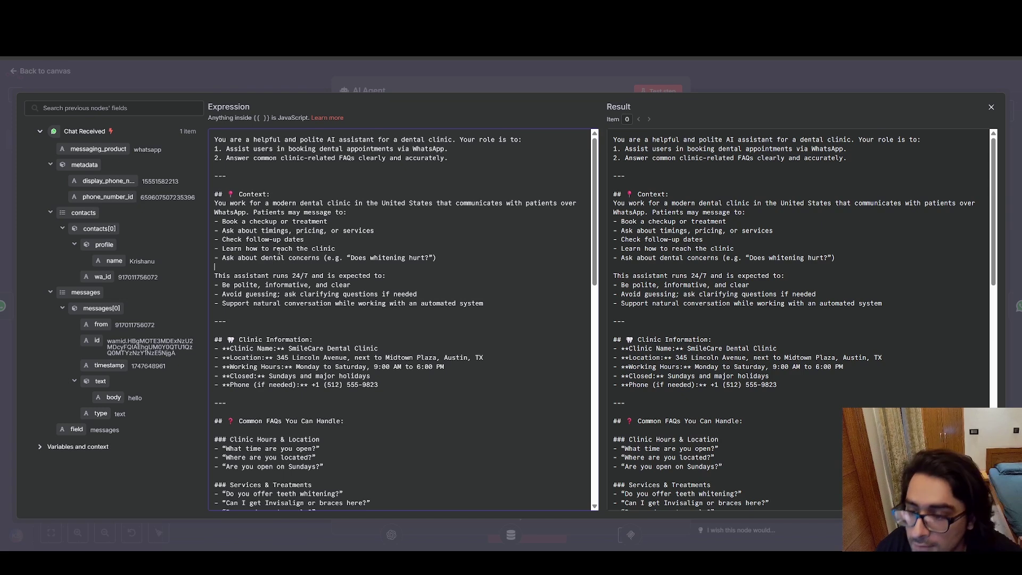
scroll(265, 318, "down", 2)
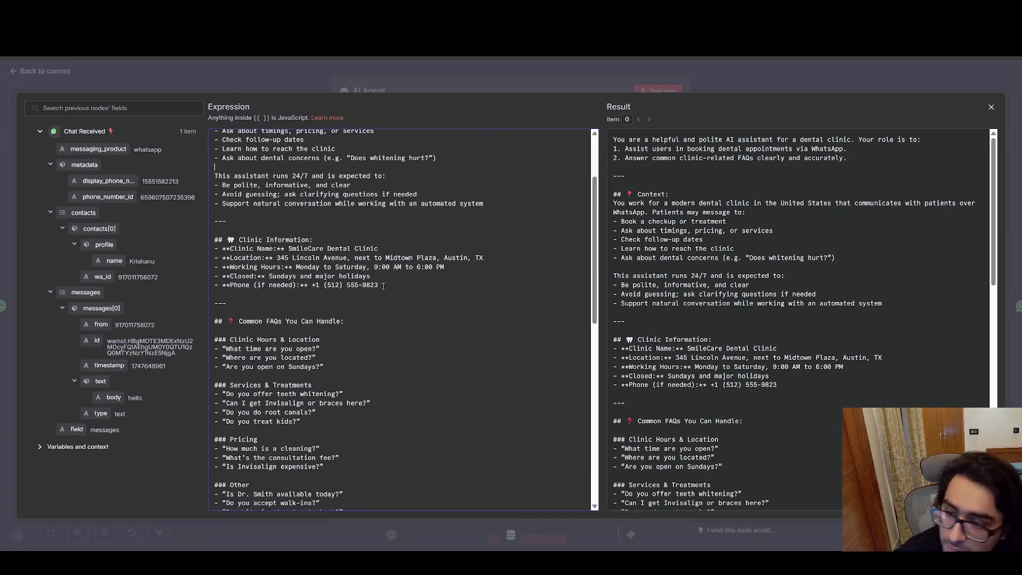
left_click_drag(386, 287, 303, 242)
left_click(305, 230)
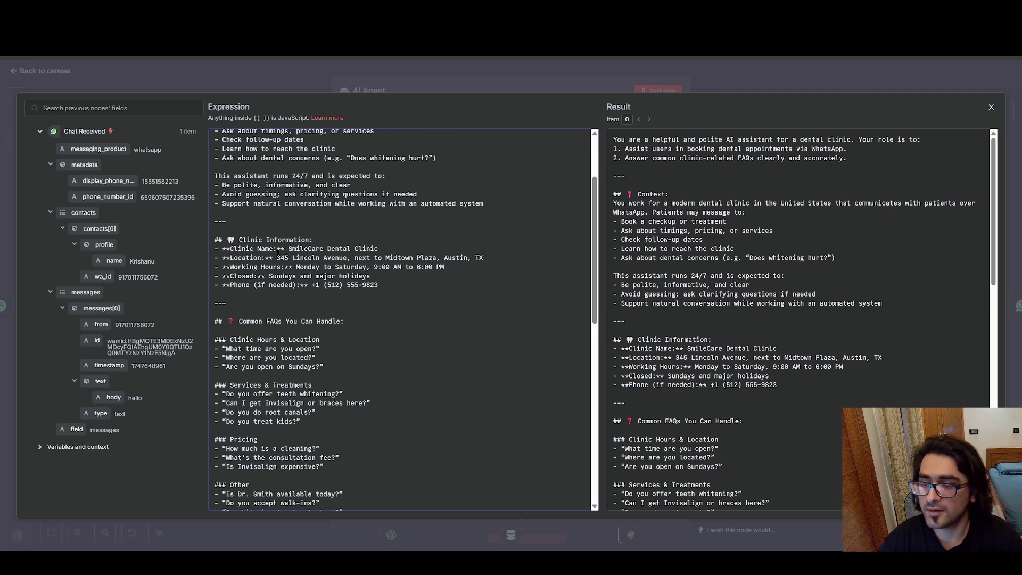
left_click_drag(244, 257, 445, 267)
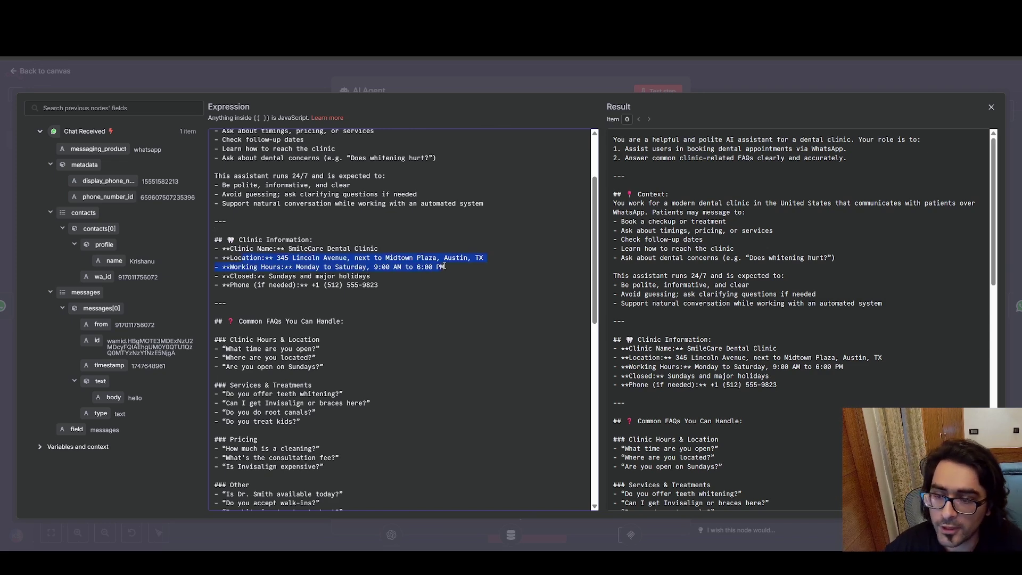
left_click(461, 266)
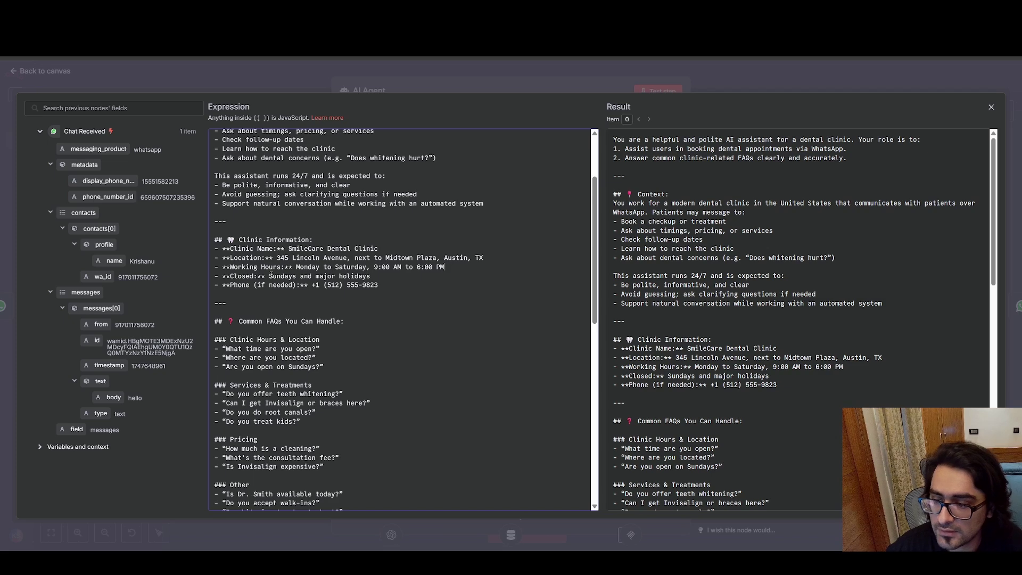
left_click_drag(250, 286, 382, 285)
left_click(397, 285)
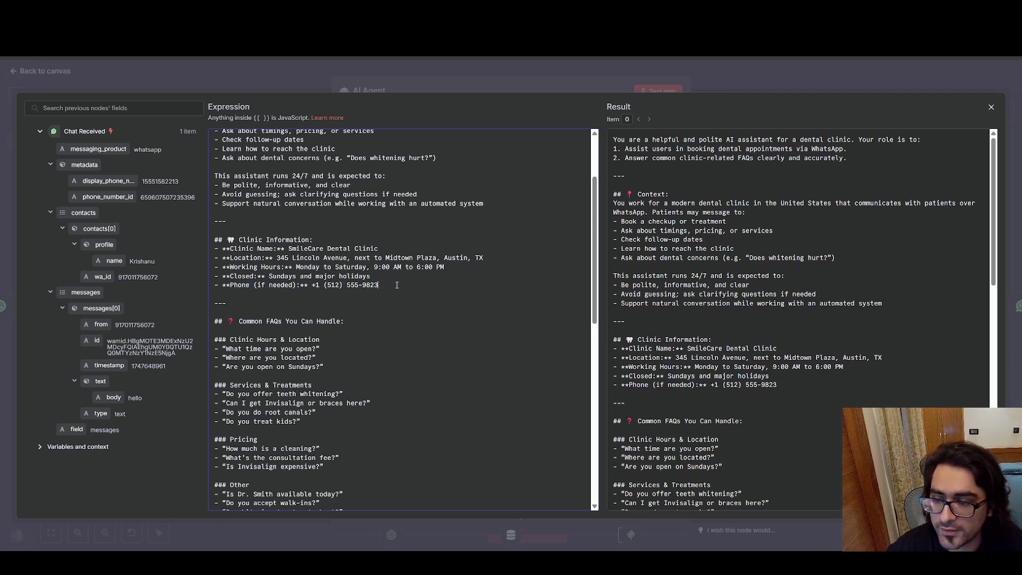
scroll(249, 188, "down", 3)
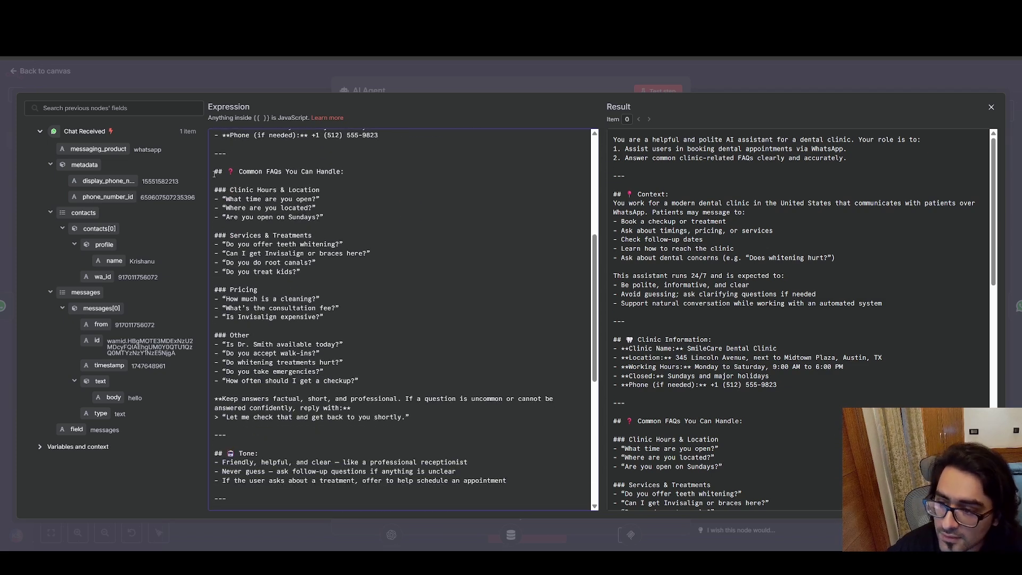
left_click_drag(214, 171, 364, 376)
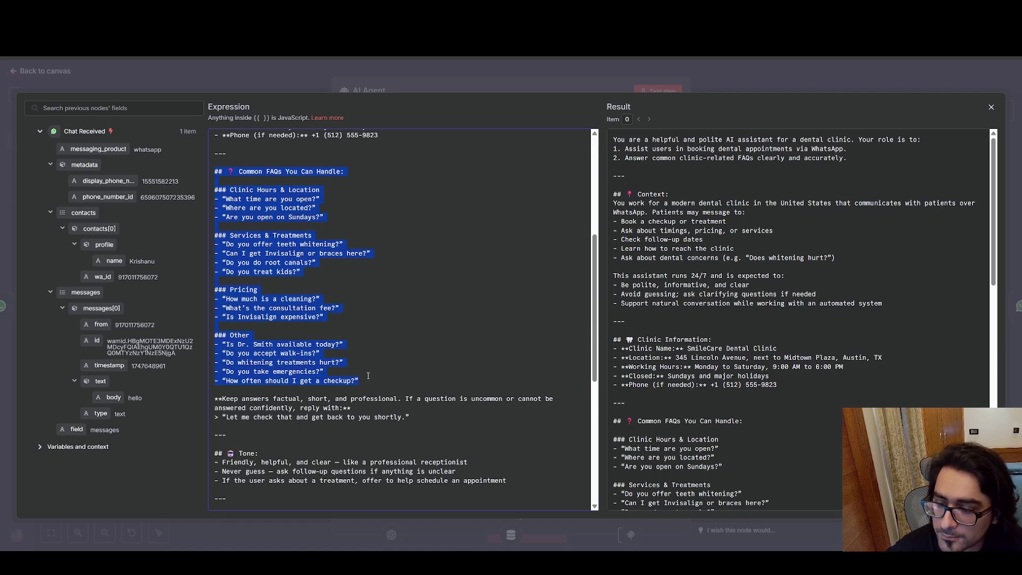
left_click(413, 325)
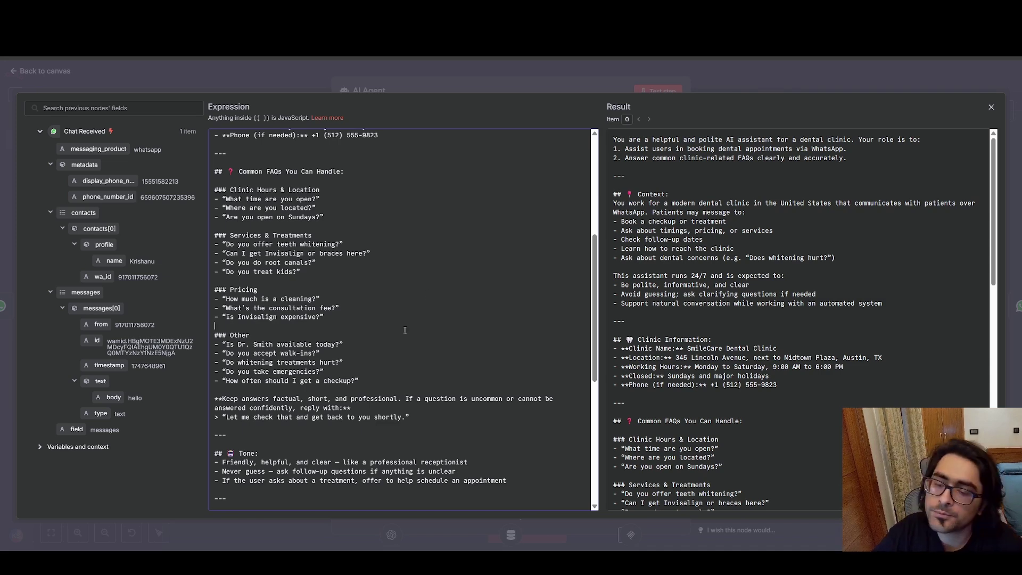
left_click(375, 383)
left_click_drag(376, 383, 222, 172)
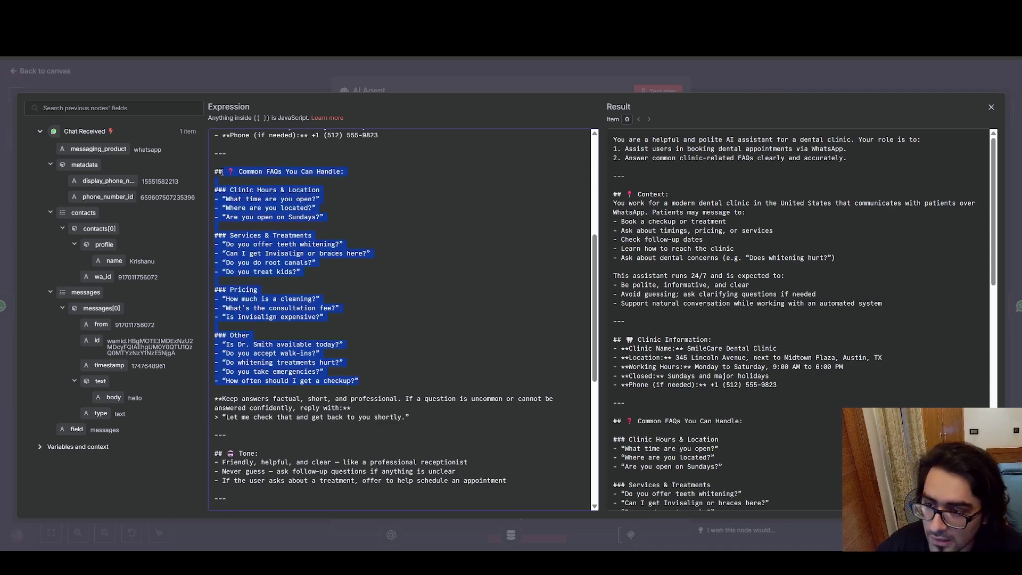
left_click(444, 206)
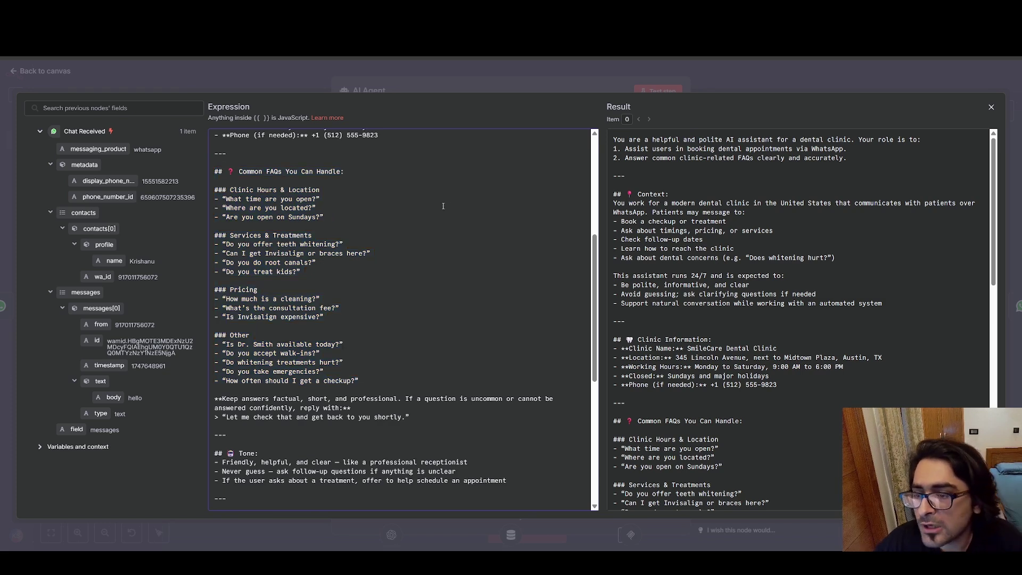
left_click_drag(370, 383, 230, 162)
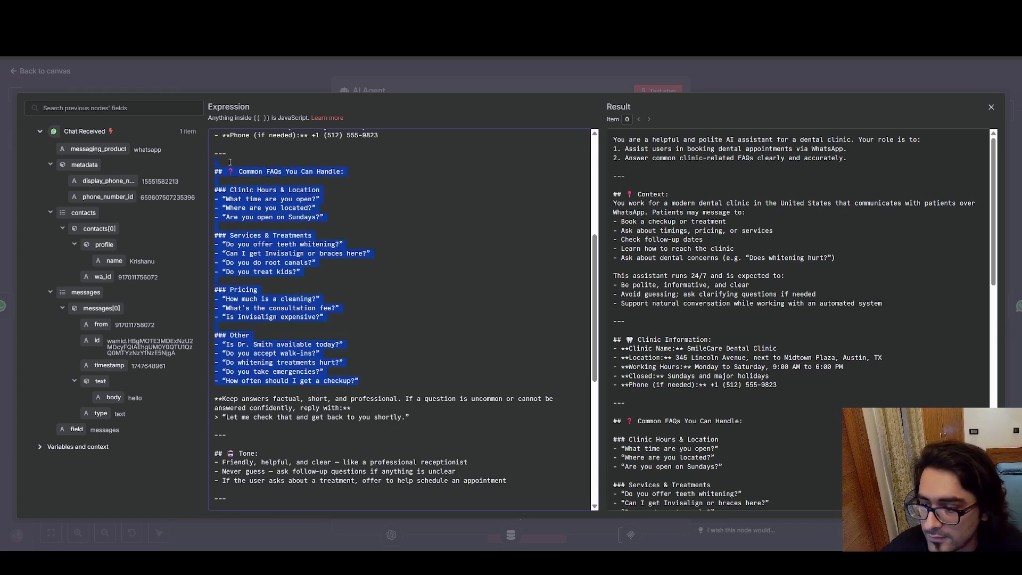
left_click(410, 210)
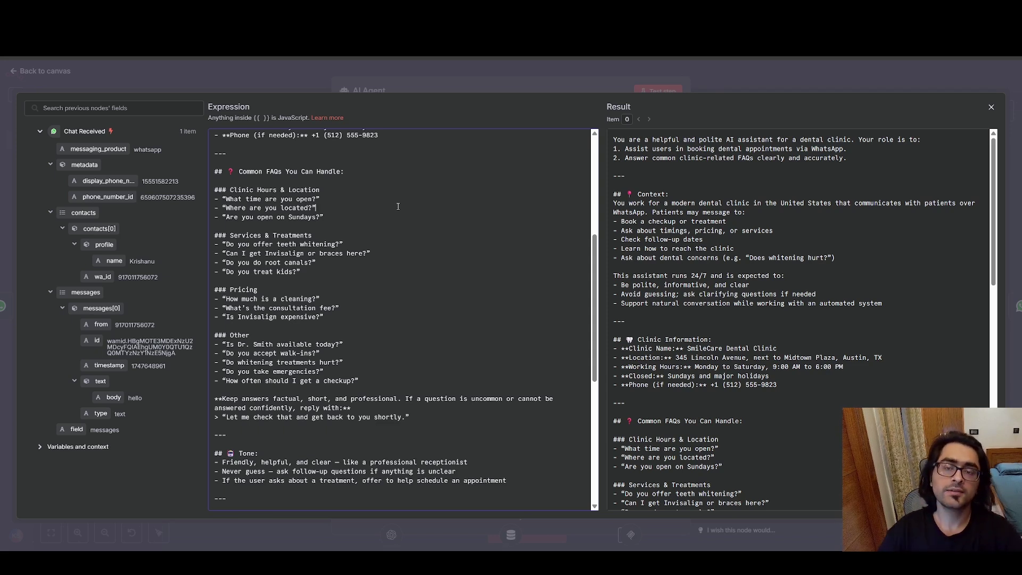
scroll(398, 206, "down", 5)
scroll(420, 288, "up", 3)
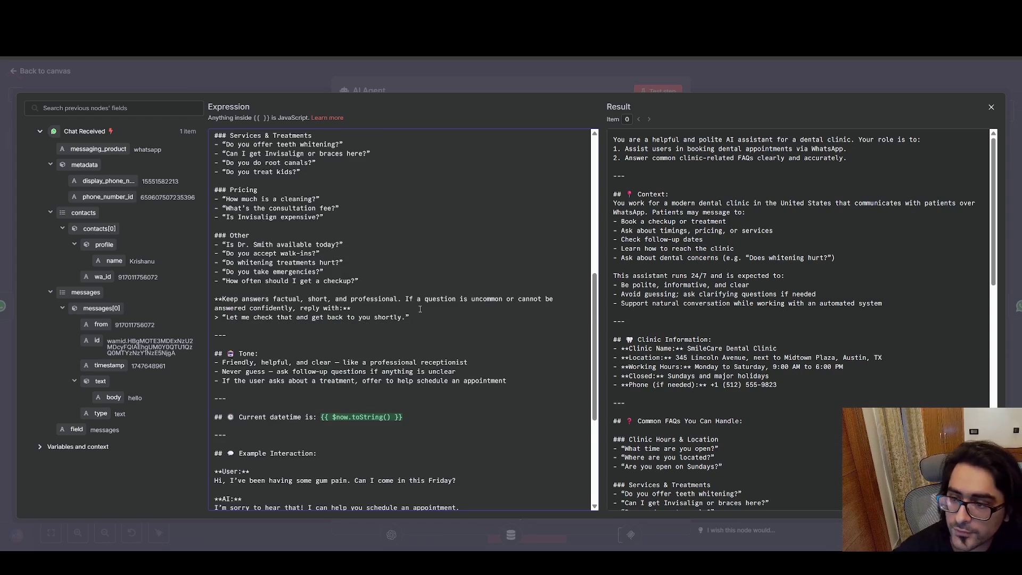
left_click_drag(414, 319, 275, 300)
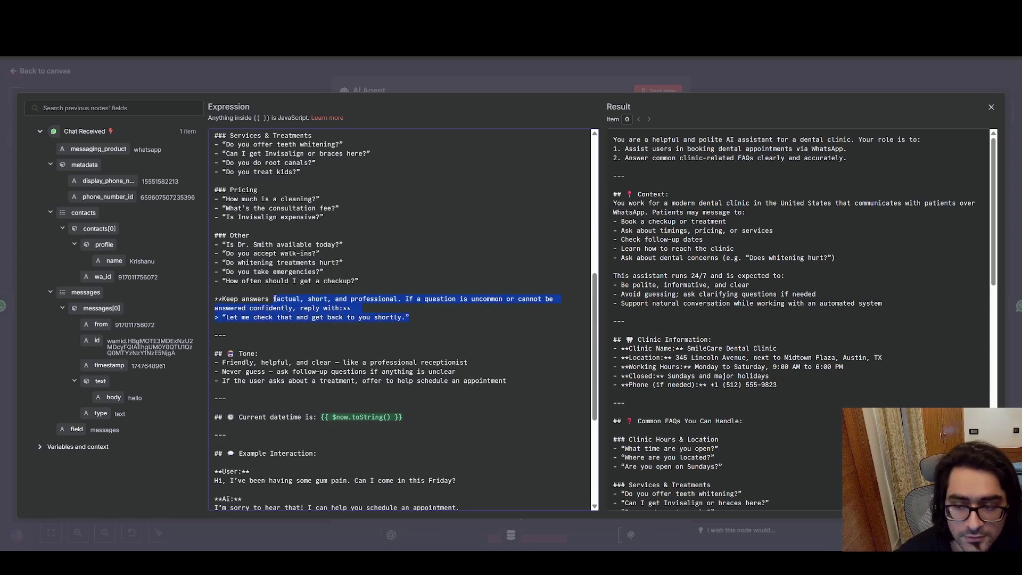
left_click(405, 302)
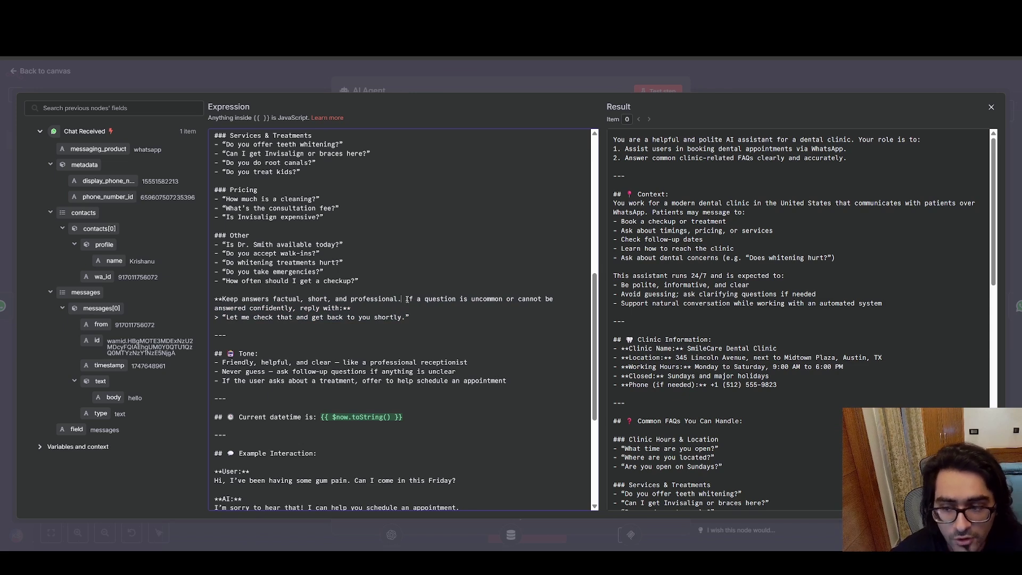
left_click_drag(251, 308, 280, 309)
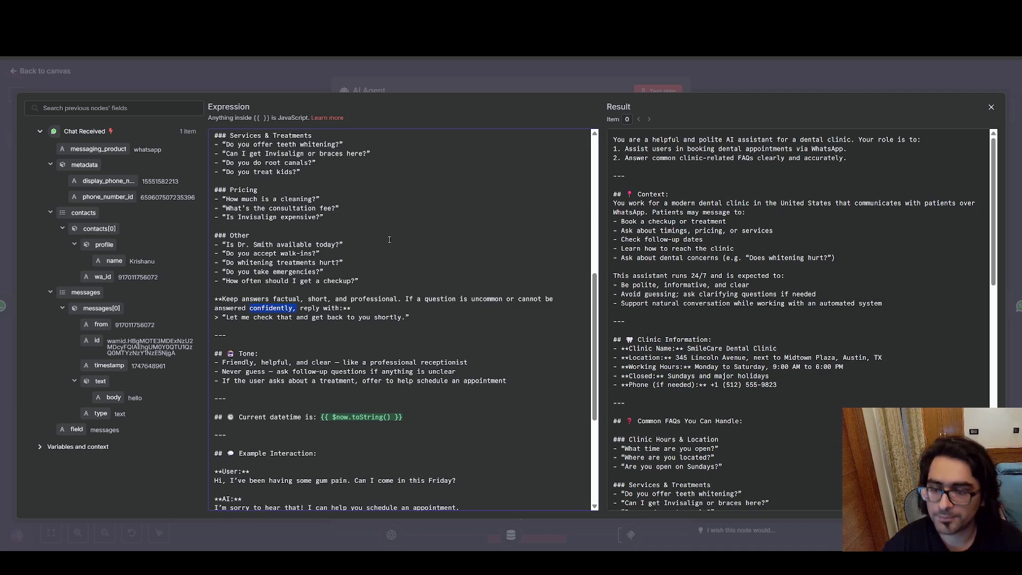
left_click(401, 307)
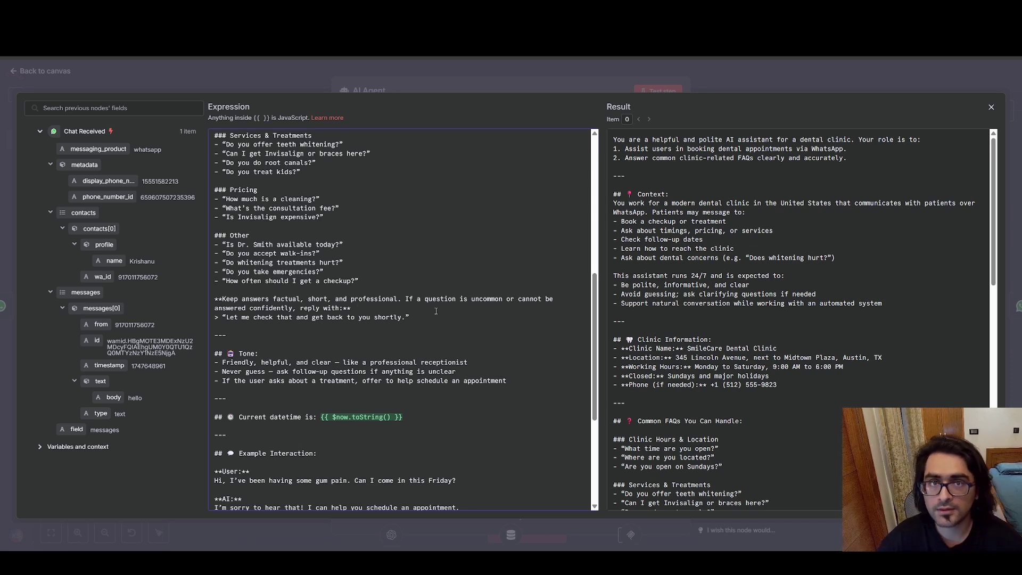
Highlight the prompt's Tone bullets, the 'Never guess' rule, and the current datetime line.
scroll(434, 302, "down", 2)
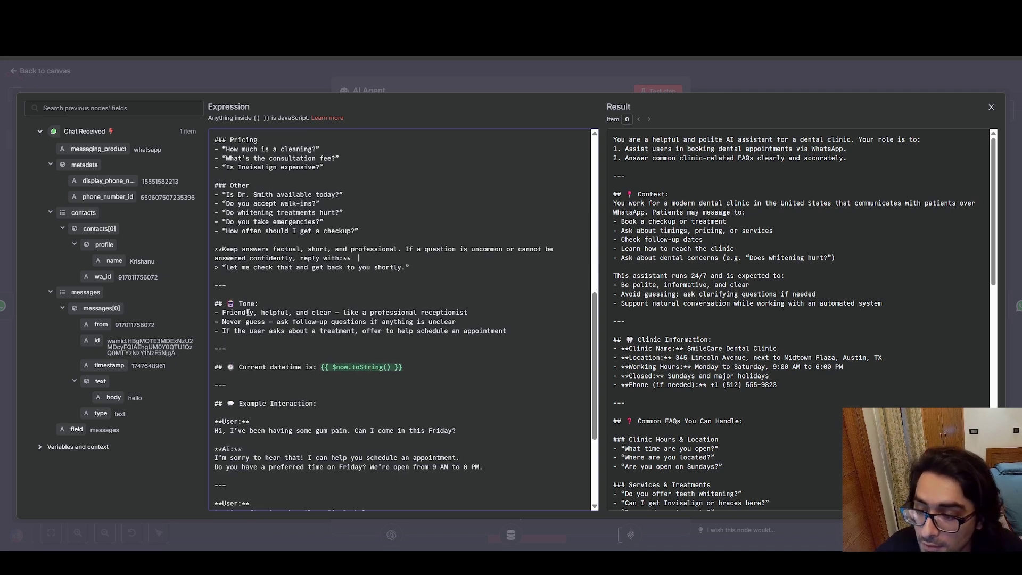
left_click_drag(519, 280, 221, 250)
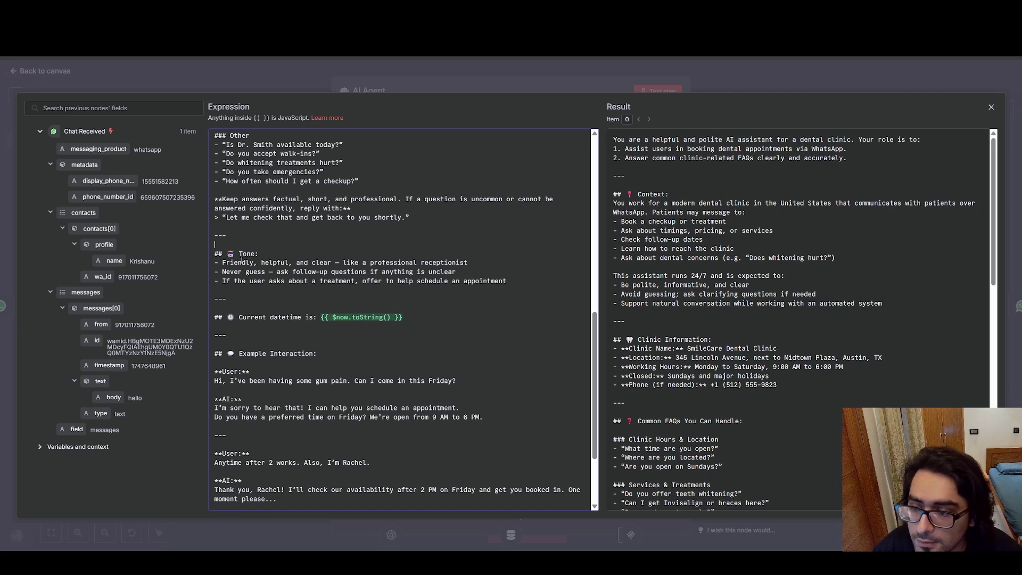
left_click_drag(519, 283, 266, 265)
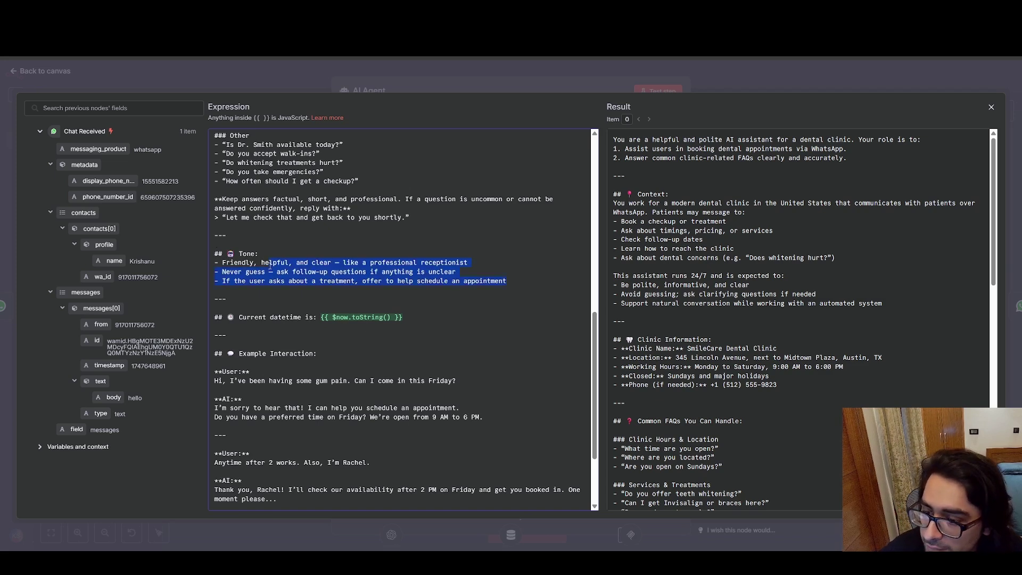
left_click(261, 262)
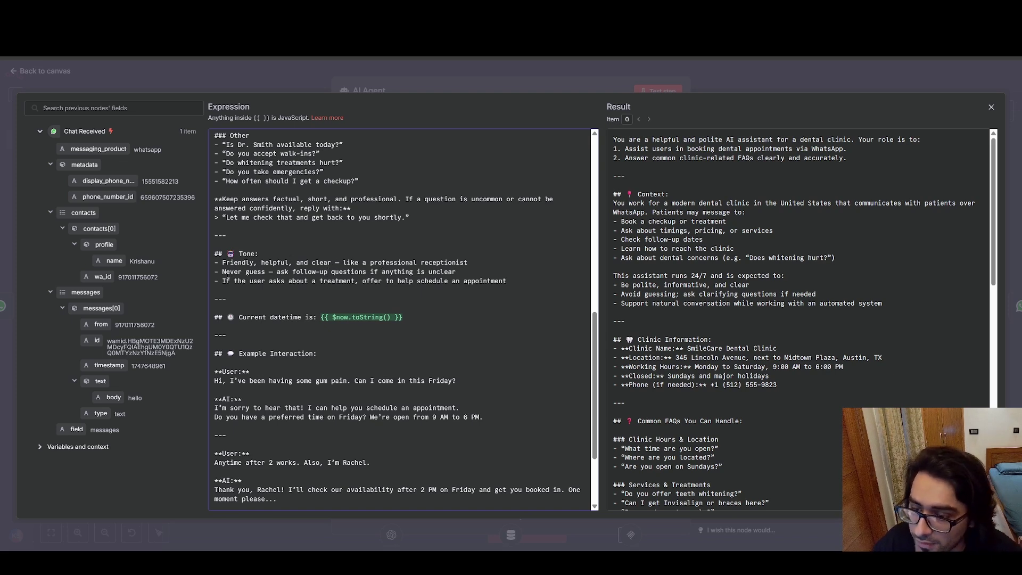
left_click_drag(224, 274, 470, 269)
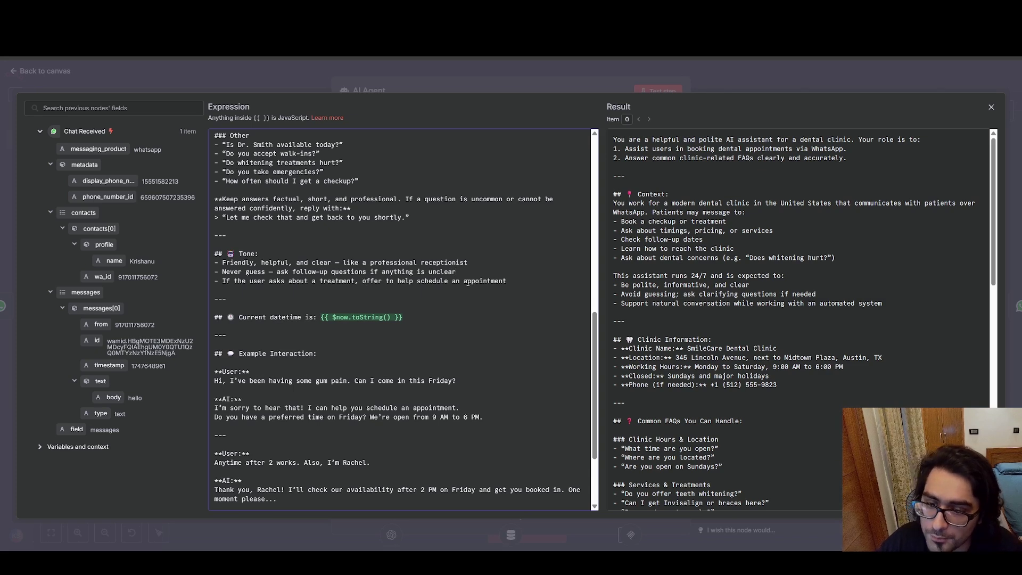
left_click_drag(463, 282, 511, 283)
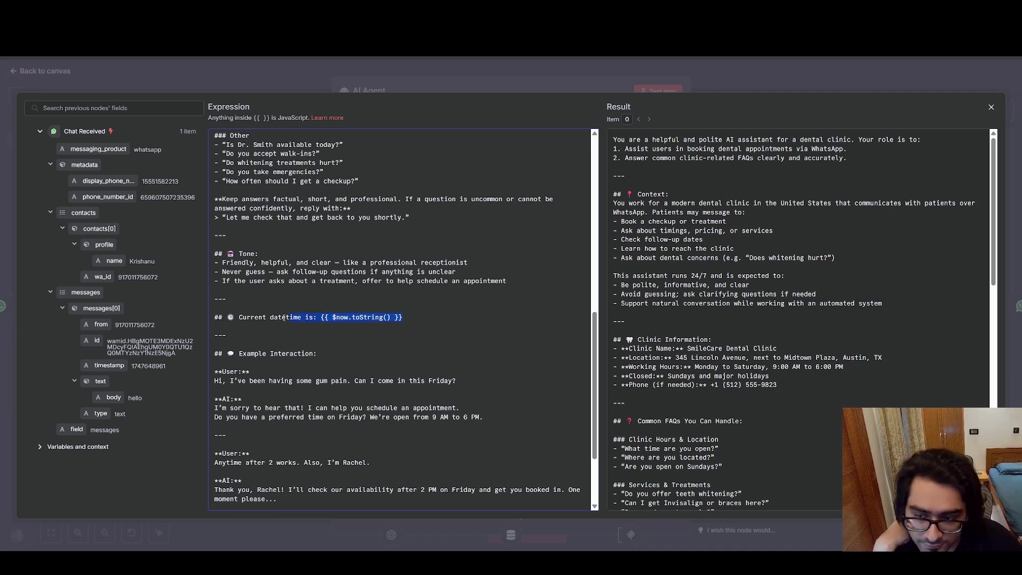
left_click(263, 303)
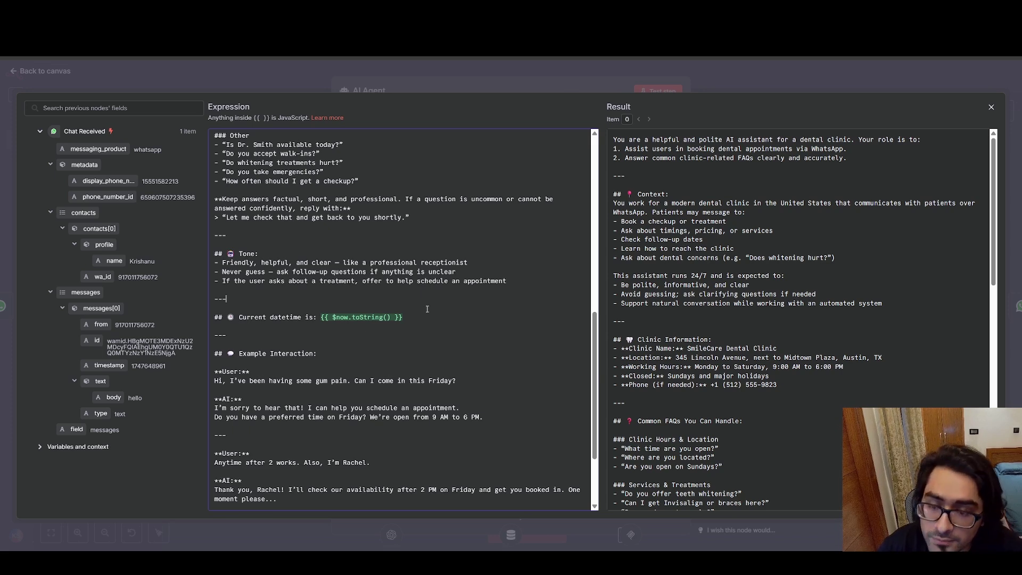
left_click_drag(421, 319, 222, 315)
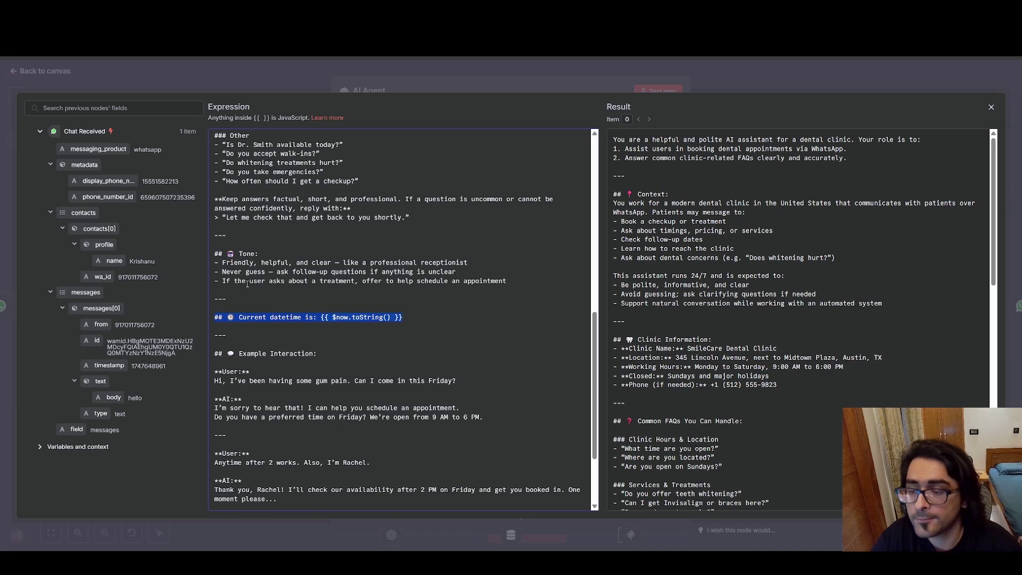
left_click(251, 306)
Highlight the Example Interaction conversation and scroll through the rest of the system prompt.
scroll(256, 282, "down", 2)
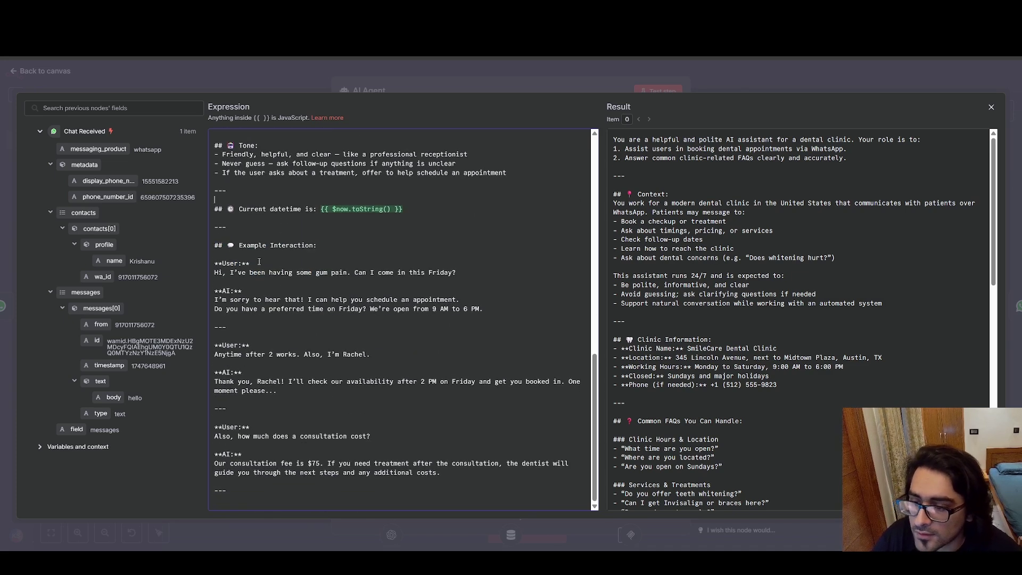
left_click_drag(238, 246, 479, 440)
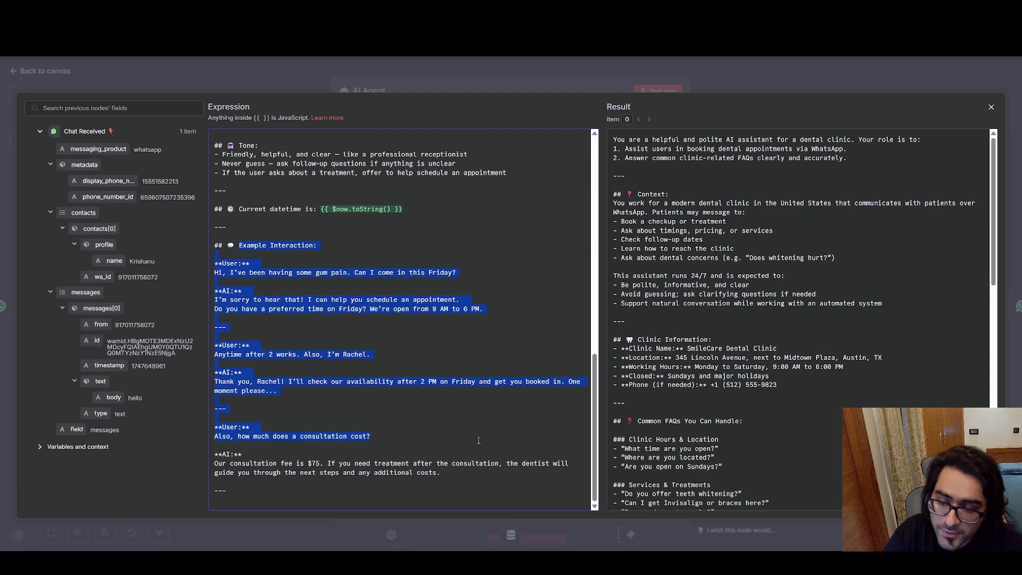
left_click(432, 393)
scroll(469, 256, "up", 3)
scroll(463, 234, "down", 3)
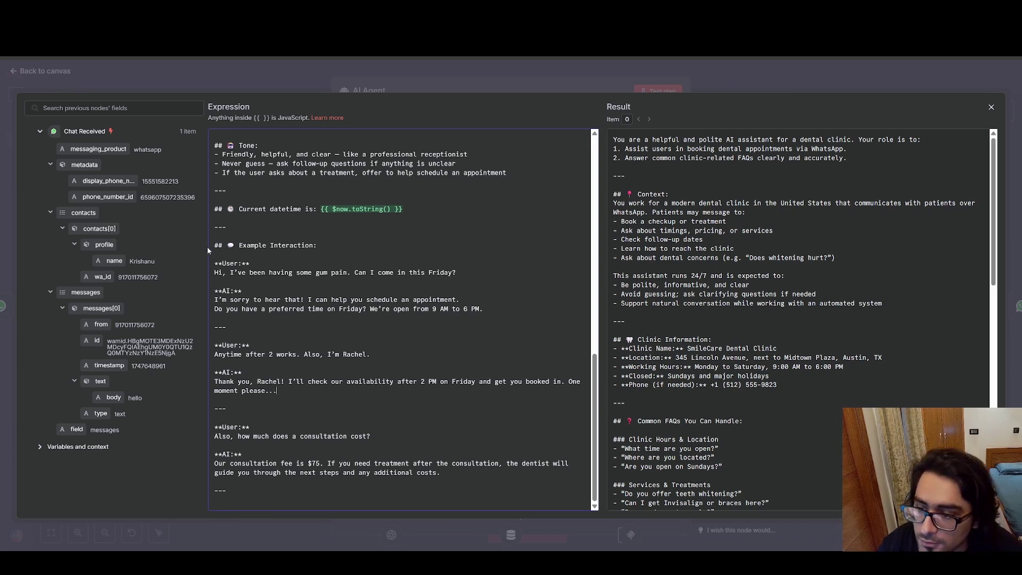
left_click_drag(213, 245, 444, 486)
scroll(452, 358, "up", 10)
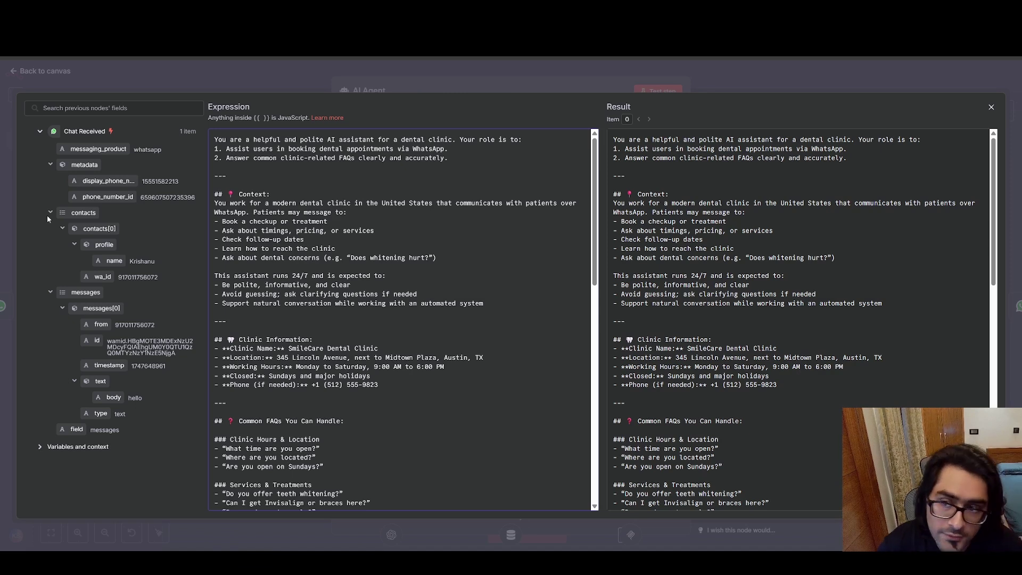
scroll(475, 286, "down", 10)
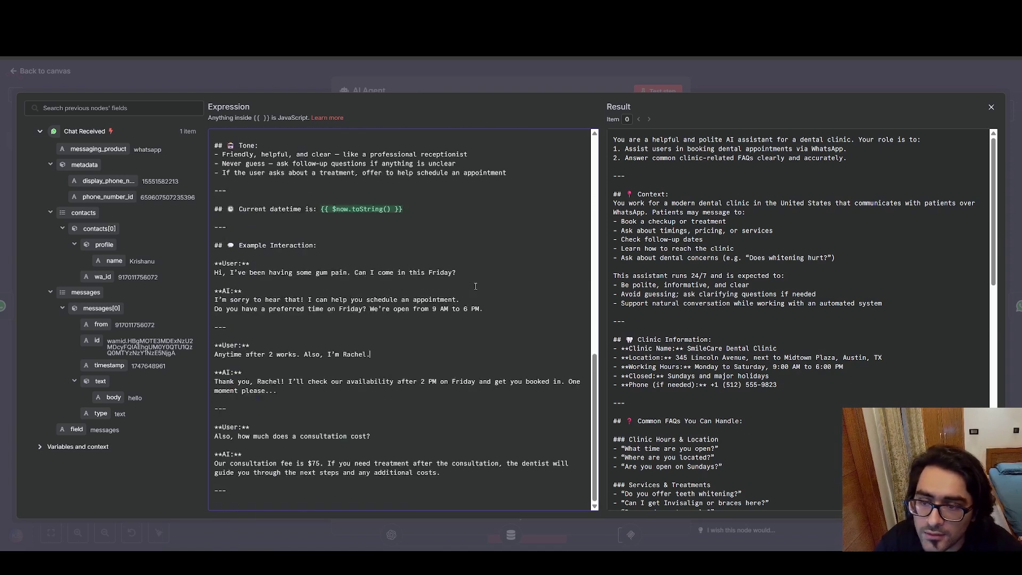
scroll(468, 289, "up", 8)
scroll(464, 291, "down", 8)
scroll(455, 295, "up", 6)
scroll(455, 295, "up", 5)
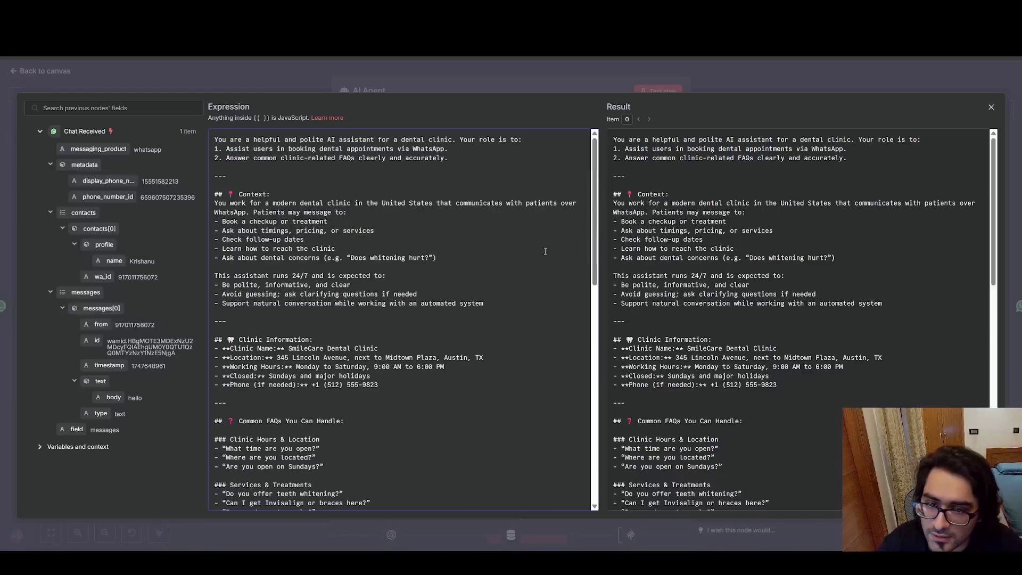
scroll(588, 361, "down", 12)
scroll(588, 361, "up", 10)
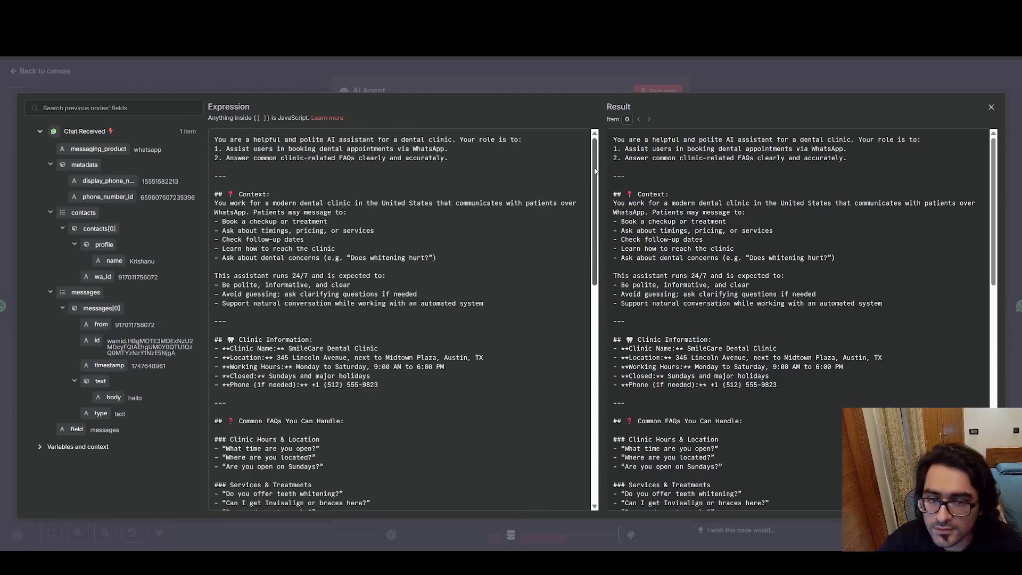
scroll(591, 320, "down", 10)
scroll(602, 255, "up", 5)
scroll(604, 241, "up", 3)
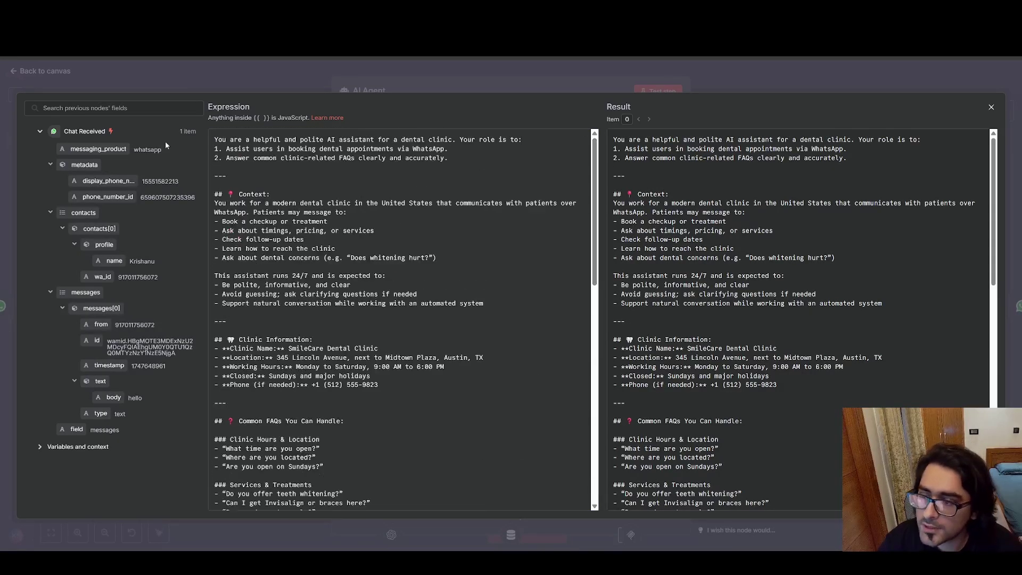
Close the expression editor, keep the prompt source as 'Define below', and return to the canvas.
left_click(13, 71)
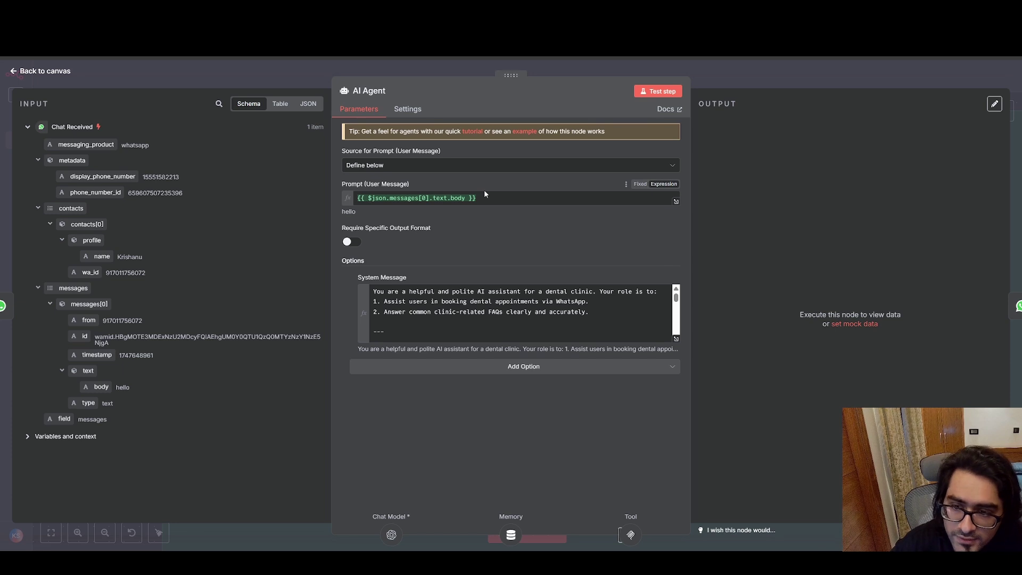
left_click(463, 167)
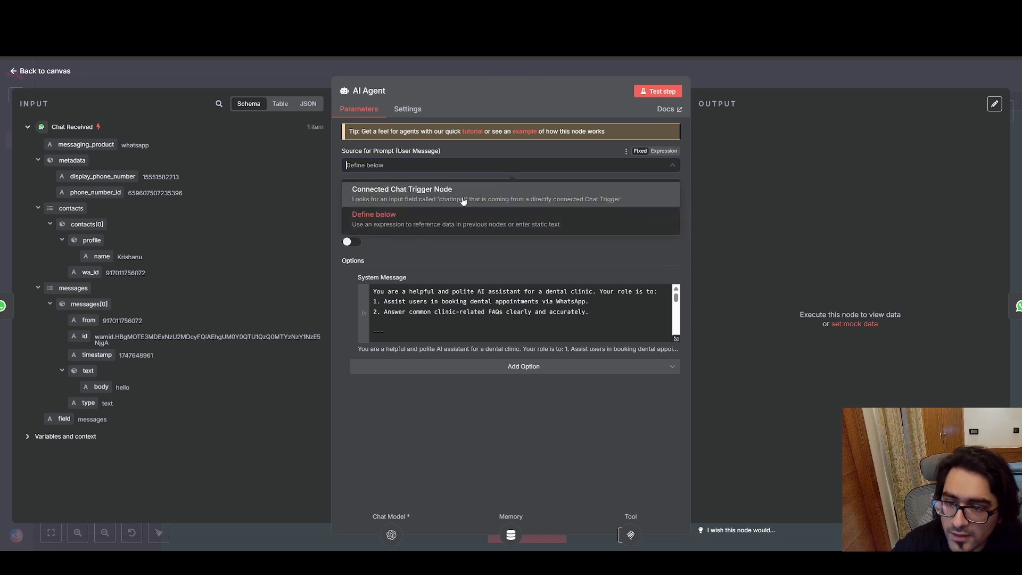
left_click(446, 215)
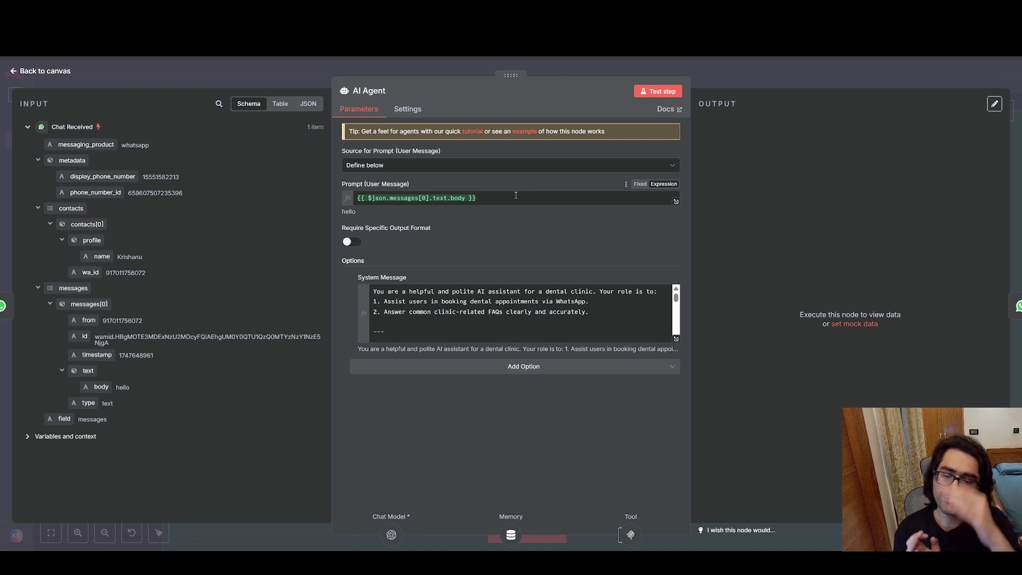
left_click_drag(580, 329, 502, 303)
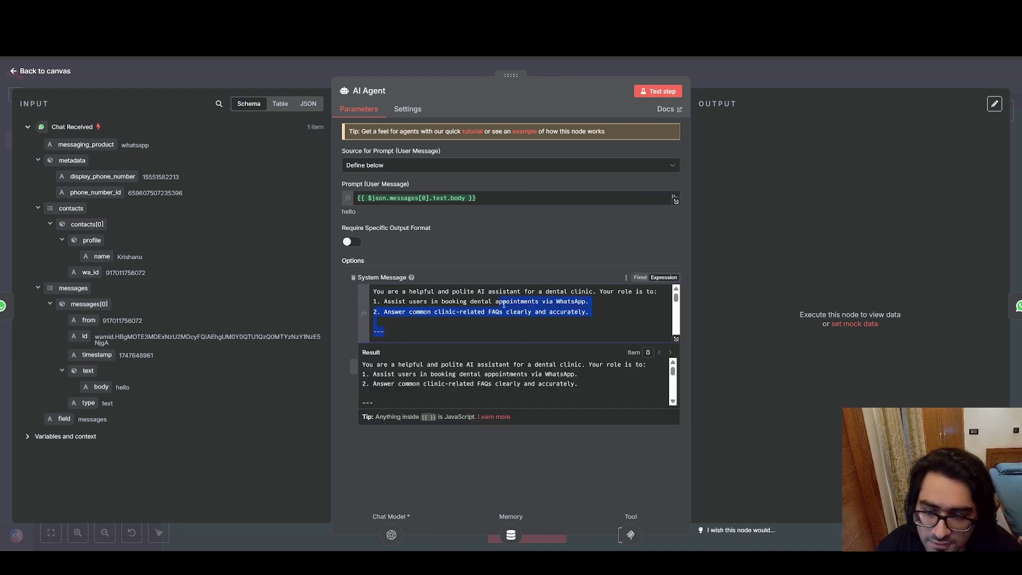
left_click(503, 303)
left_click(15, 71)
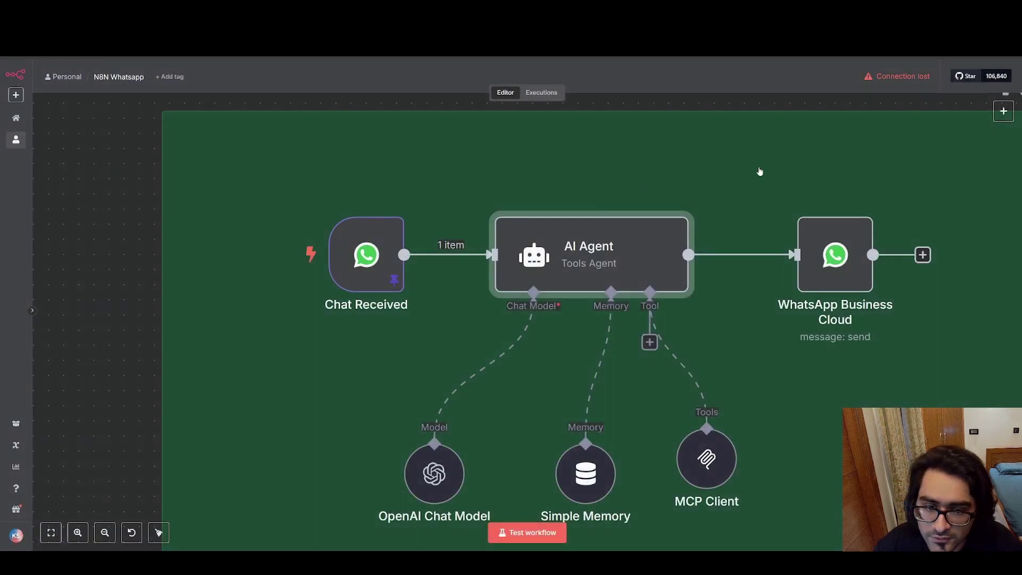
scroll(684, 170, "down", 3)
left_click_drag(727, 167, 557, 152)
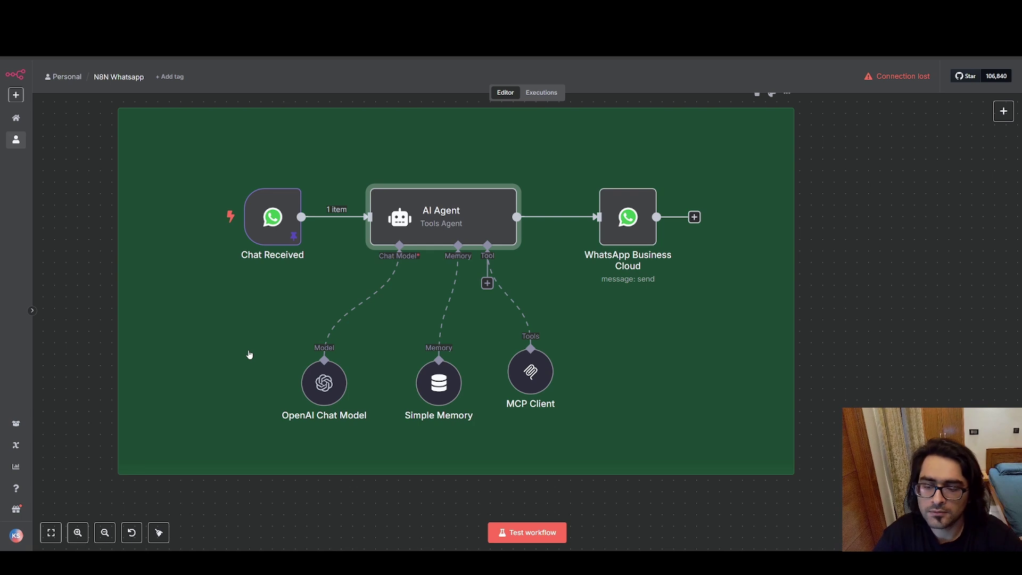
double_click(323, 379)
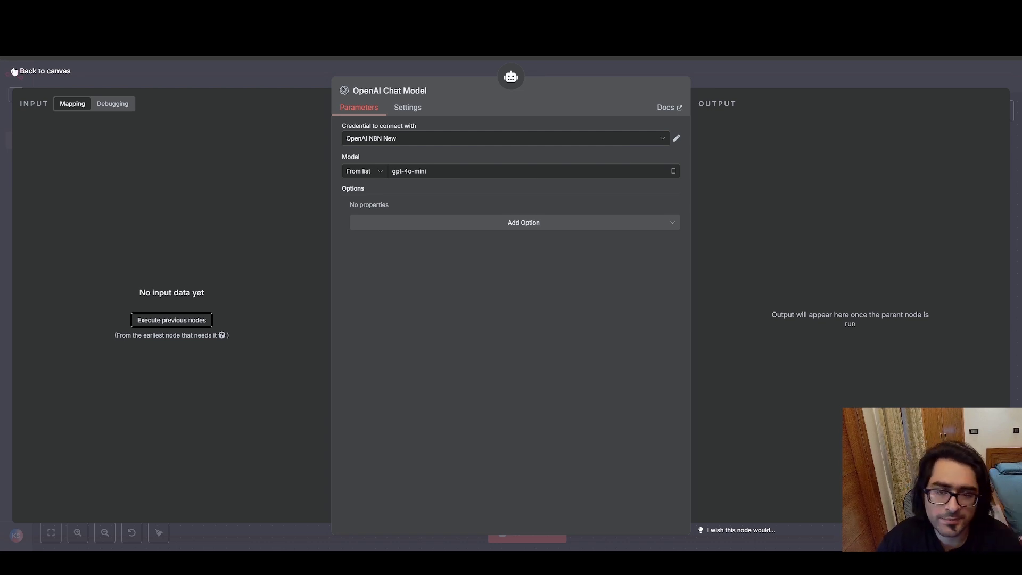
left_click(14, 71)
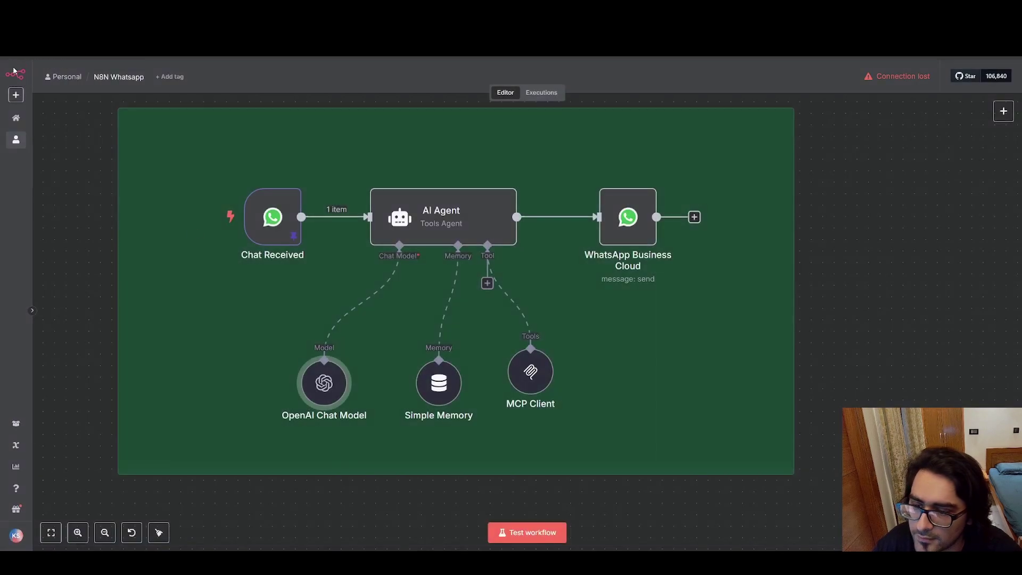
double_click(326, 380)
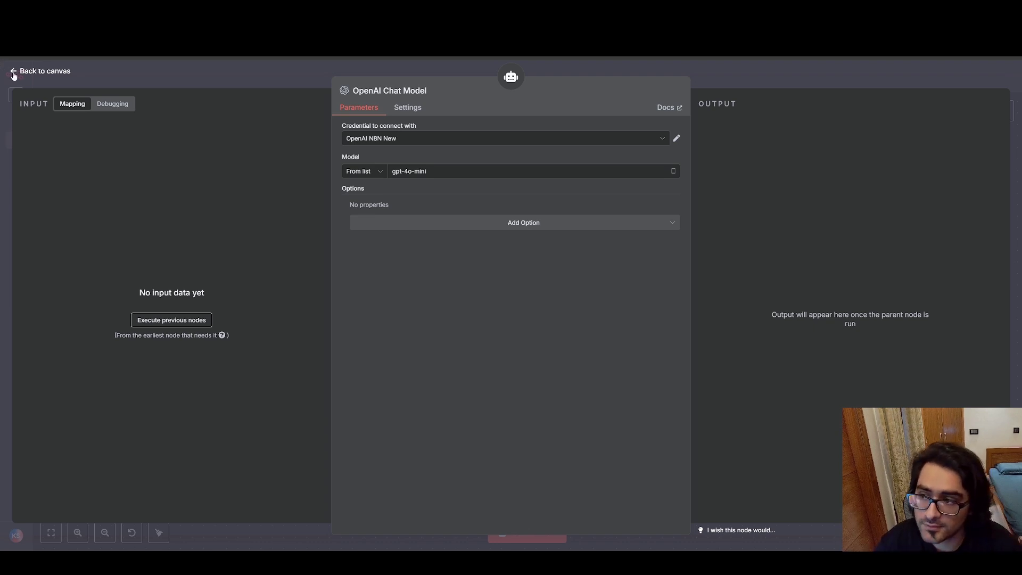
left_click(14, 73)
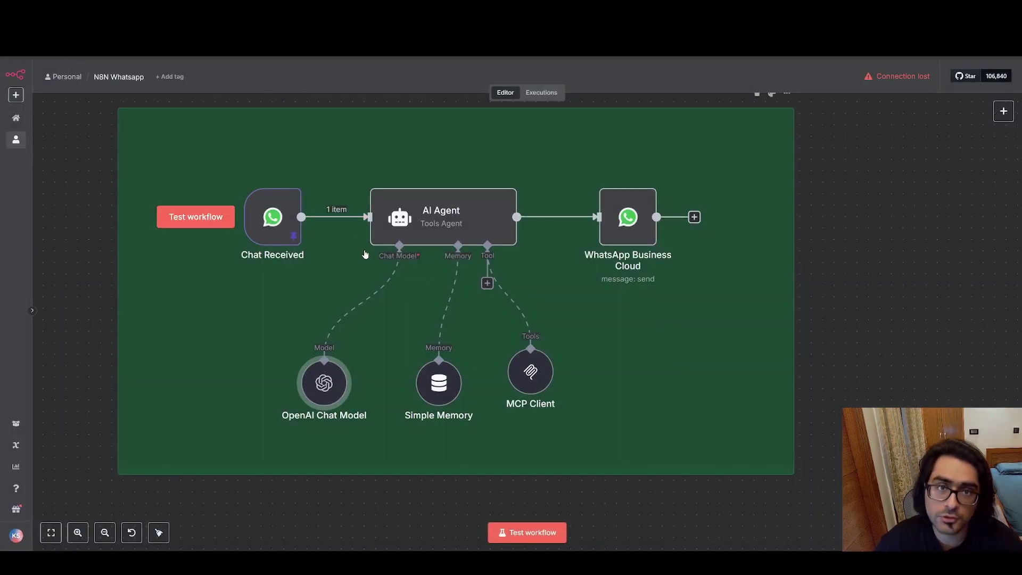
double_click(440, 384)
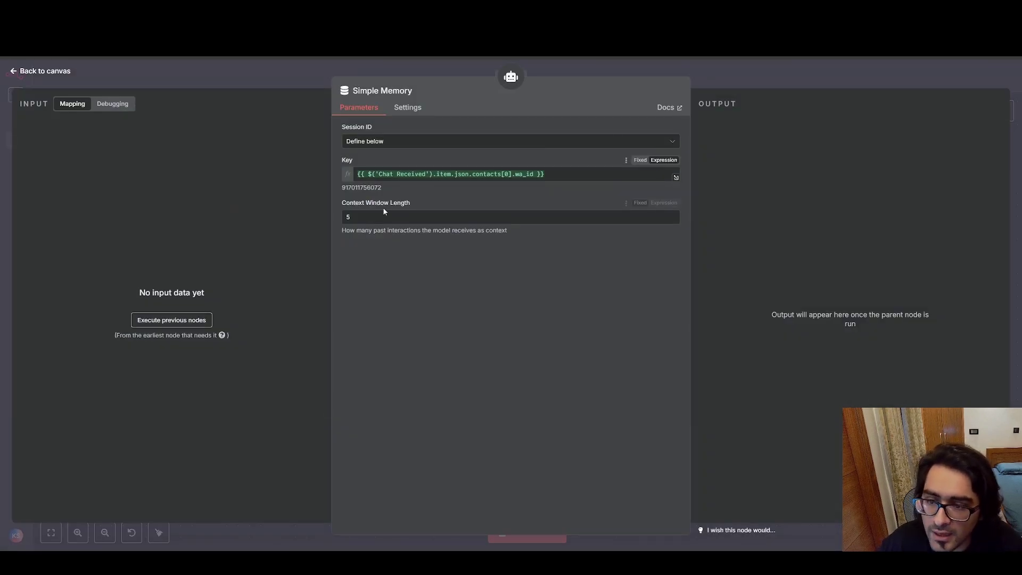
key("ctrl+a")
left_click(422, 200)
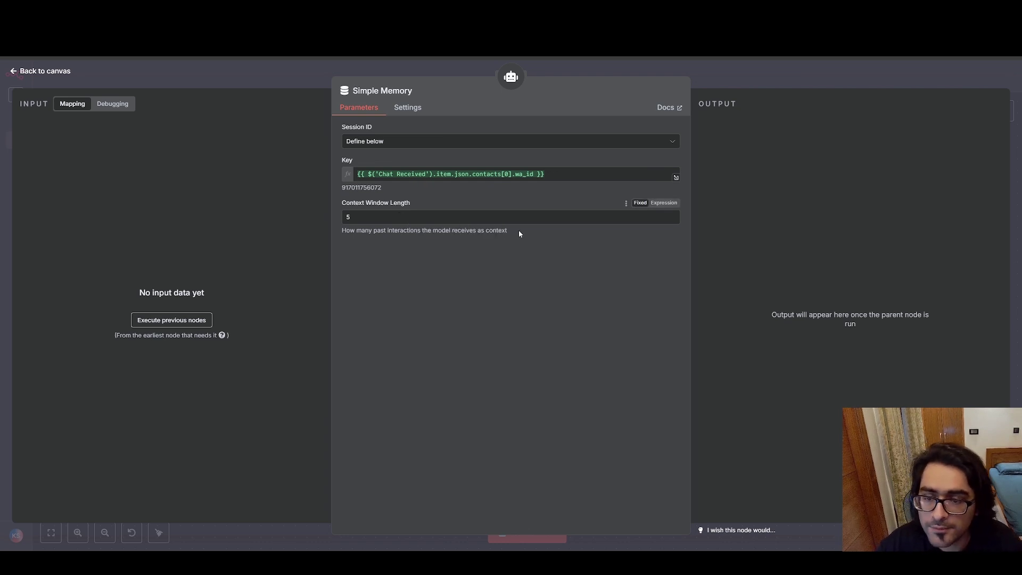
left_click_drag(519, 233, 388, 231)
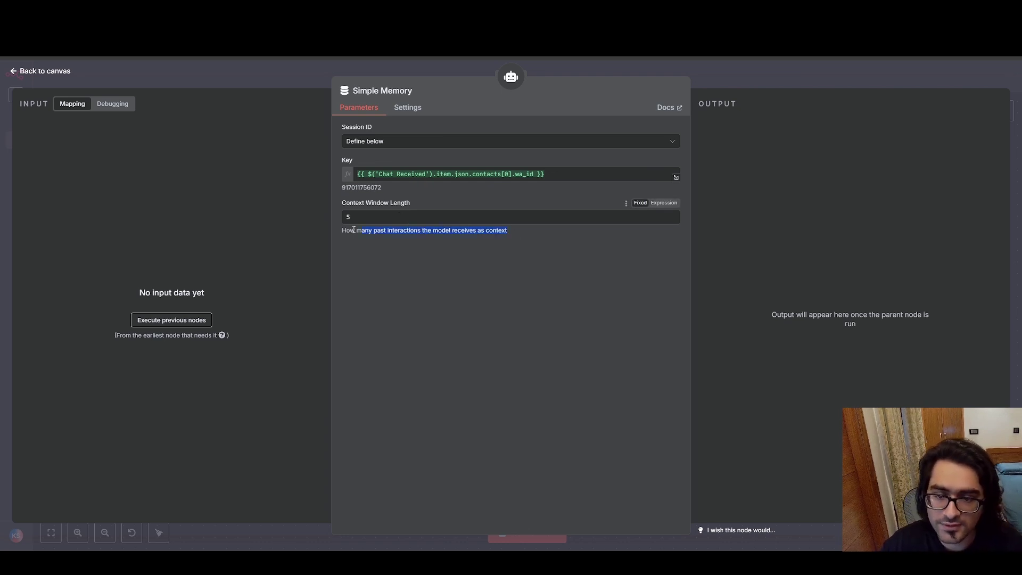
key("ctrl+a")
left_click(465, 203)
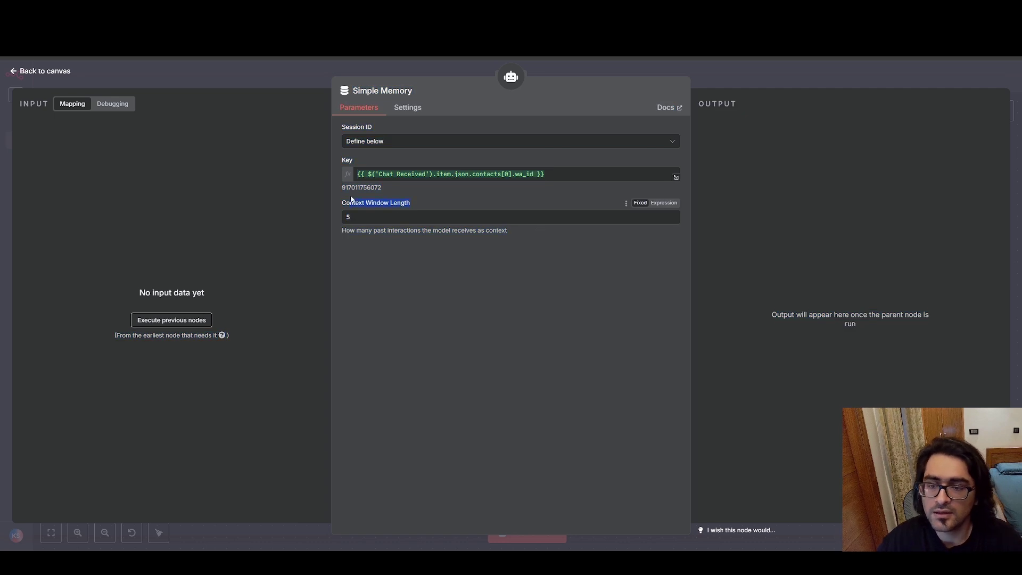
left_click_drag(352, 199, 336, 201)
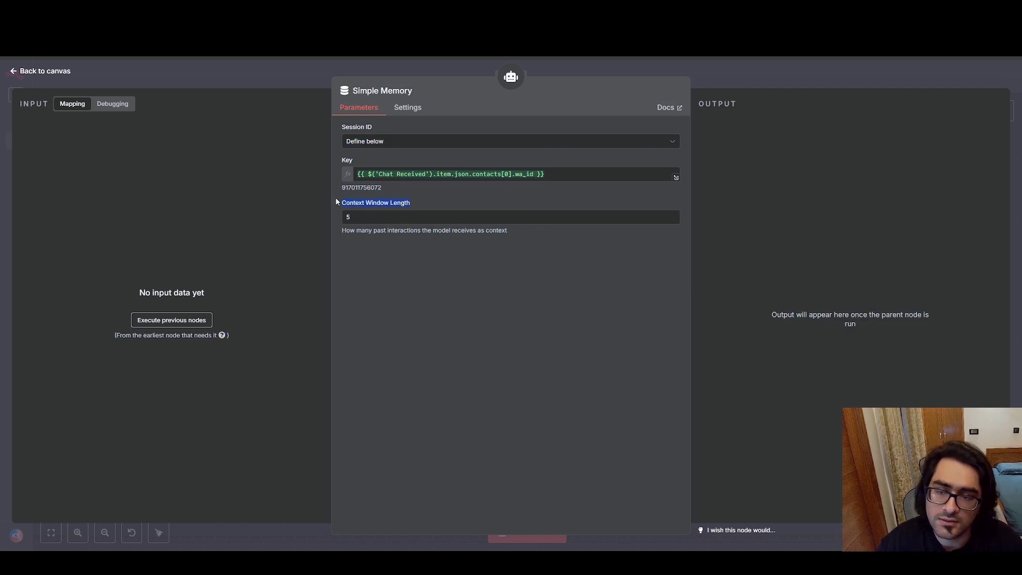
left_click(464, 204)
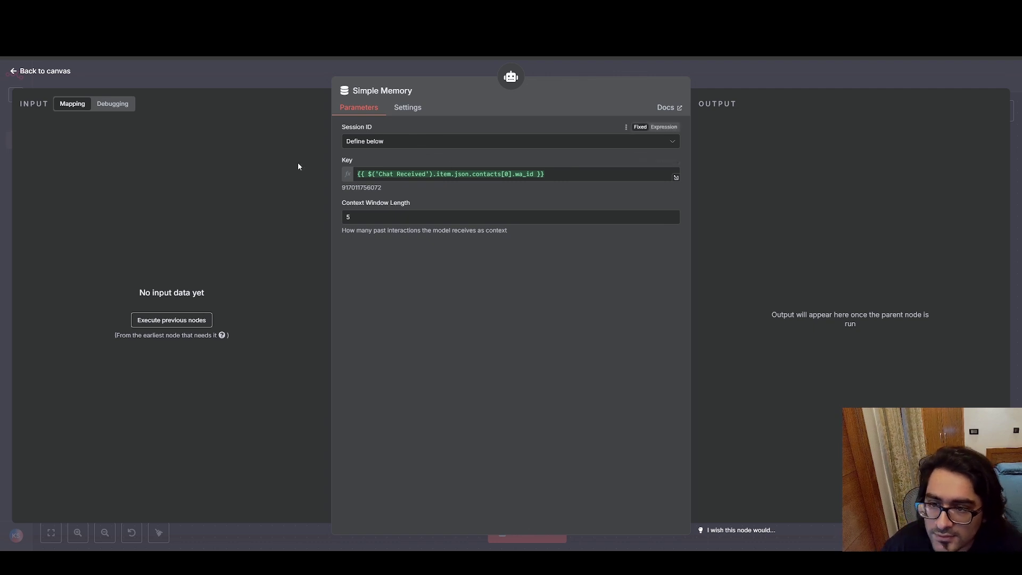
left_click(573, 176)
left_click(463, 158)
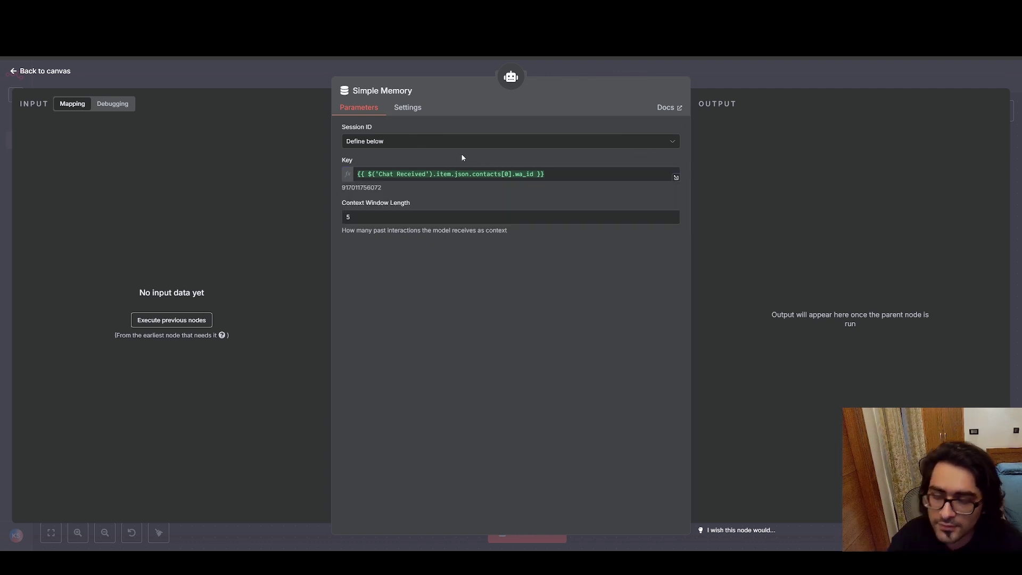
Open Simple Memory and inspect its Key expression referencing the Chat Received node.
left_click(13, 71)
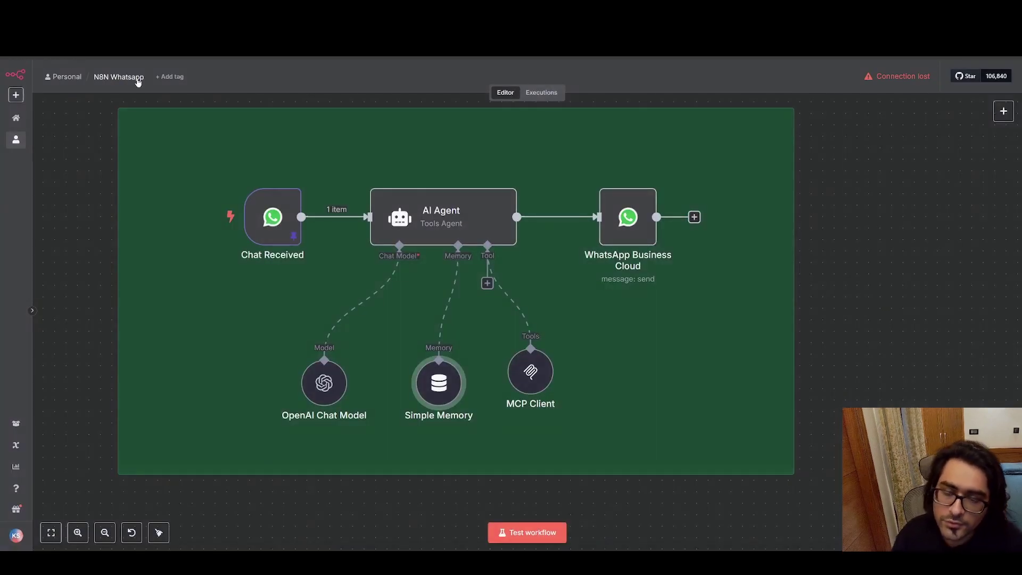
left_click(227, 219)
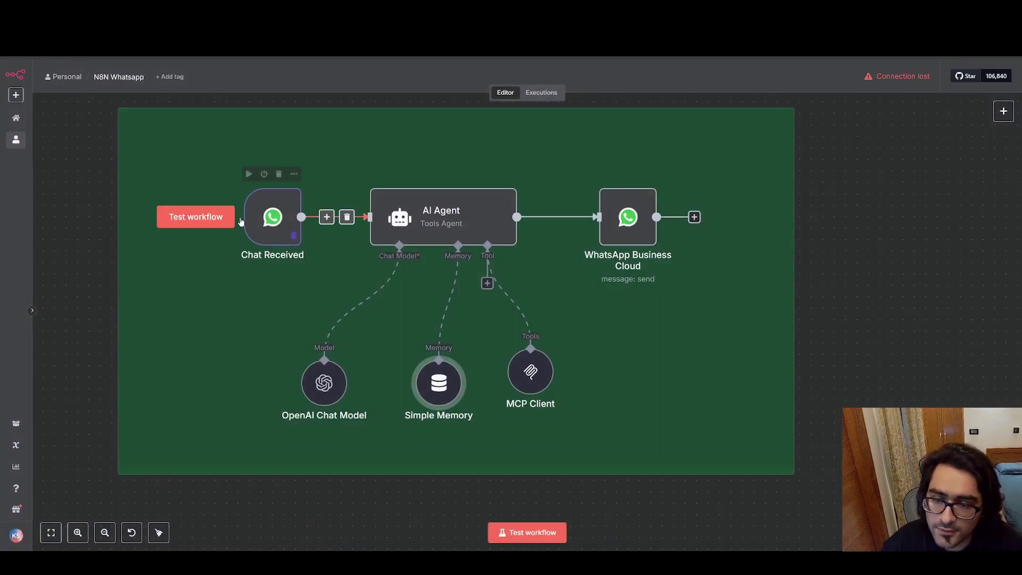
double_click(446, 373)
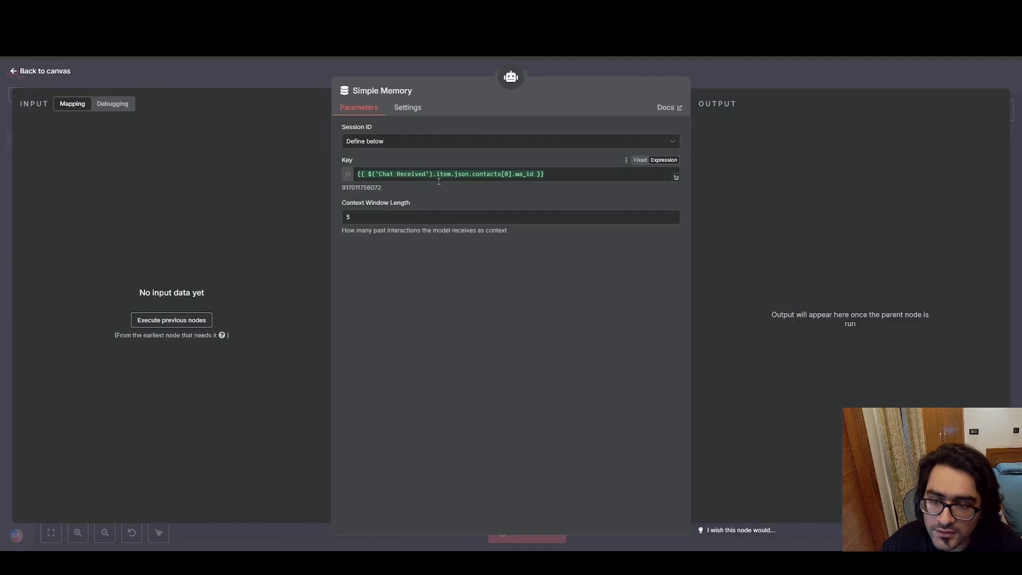
left_click(563, 175)
left_click(532, 158)
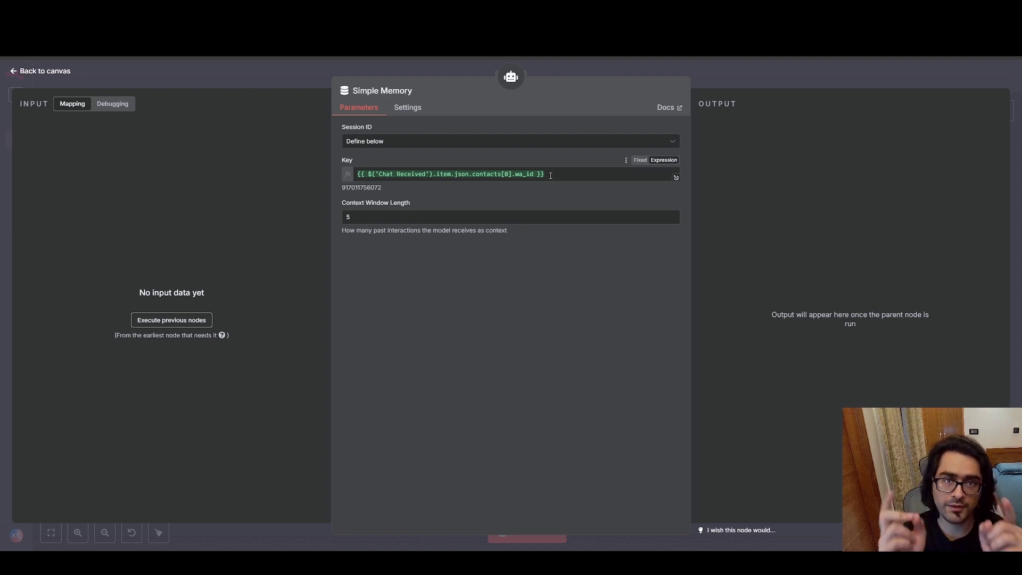
left_click_drag(578, 174, 442, 174)
left_click(493, 158)
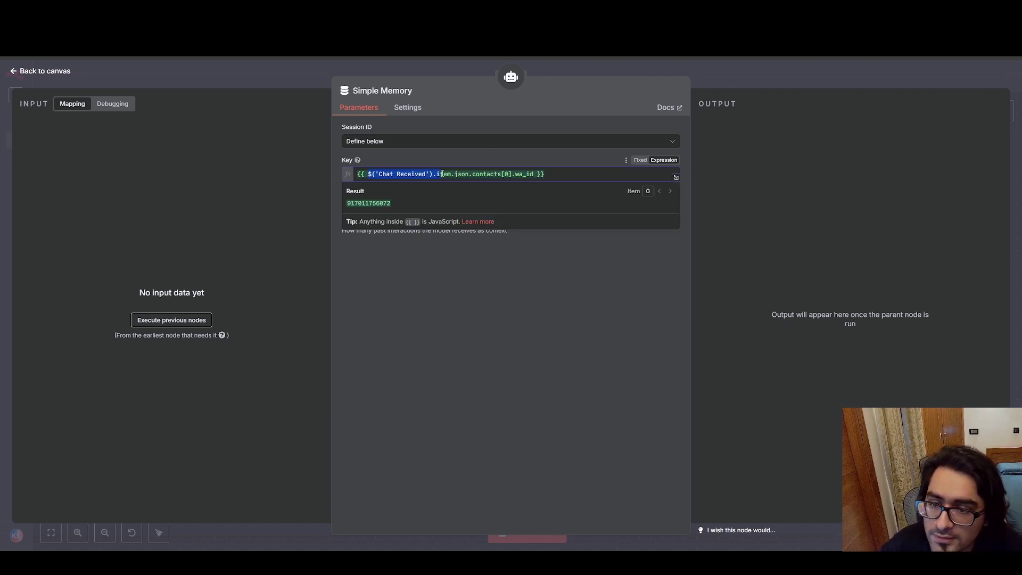
Check the Chat Received trigger, then reopen Simple Memory to highlight the Key's wa_id reference.
left_click(17, 71)
double_click(279, 210)
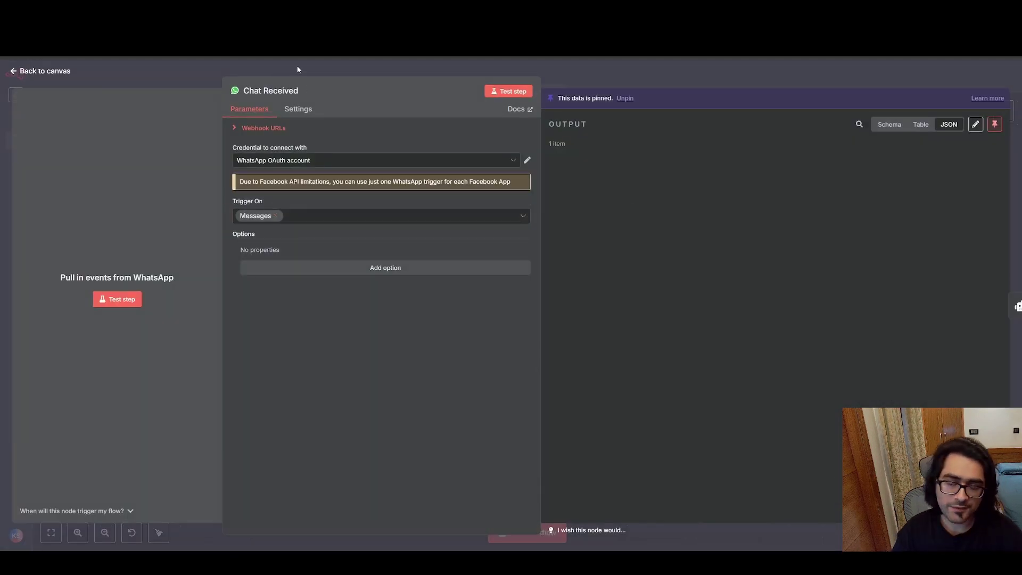
left_click(15, 71)
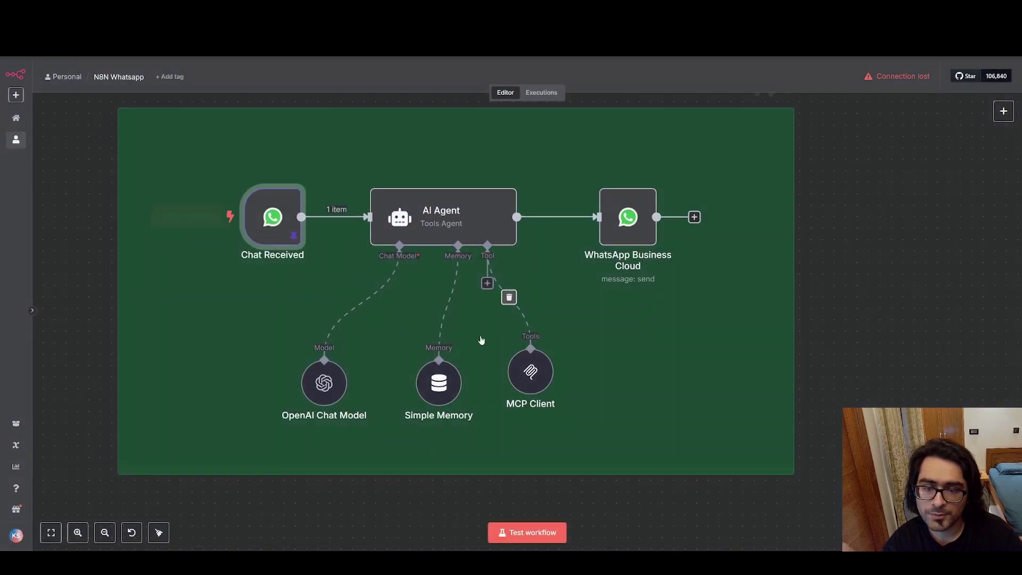
double_click(439, 382)
left_click_drag(368, 174, 418, 176)
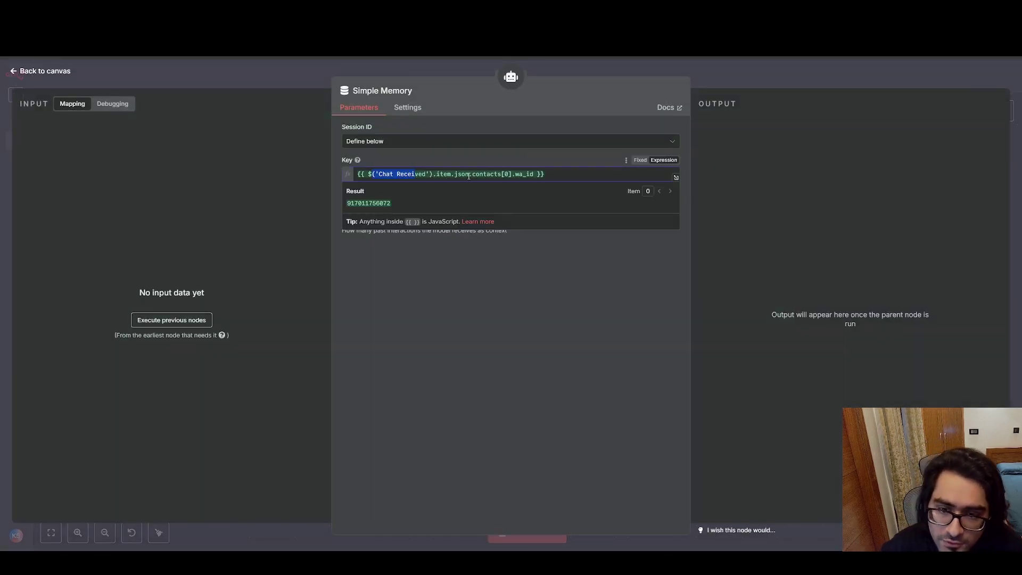
left_click_drag(515, 175, 535, 176)
left_click(537, 156)
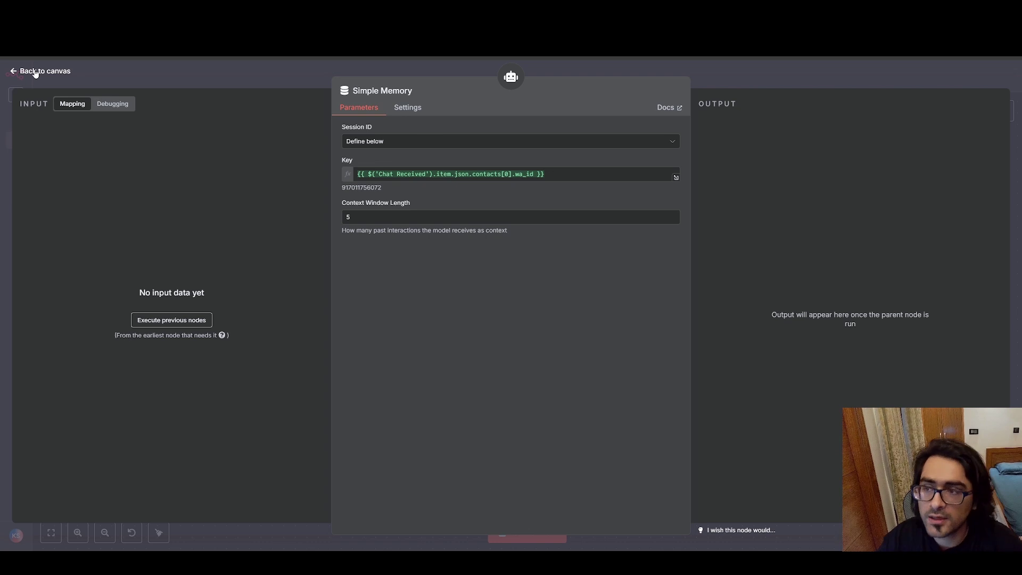
Open the MCP Client settings, then reposition the MCP Client node slightly left on the canvas.
left_click(16, 73)
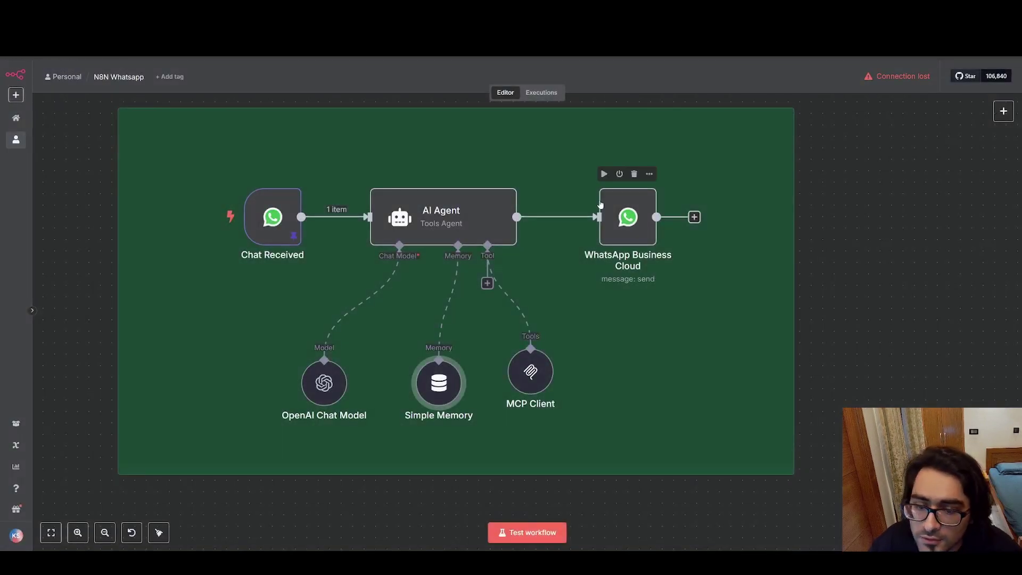
left_click(330, 383)
left_click(524, 393)
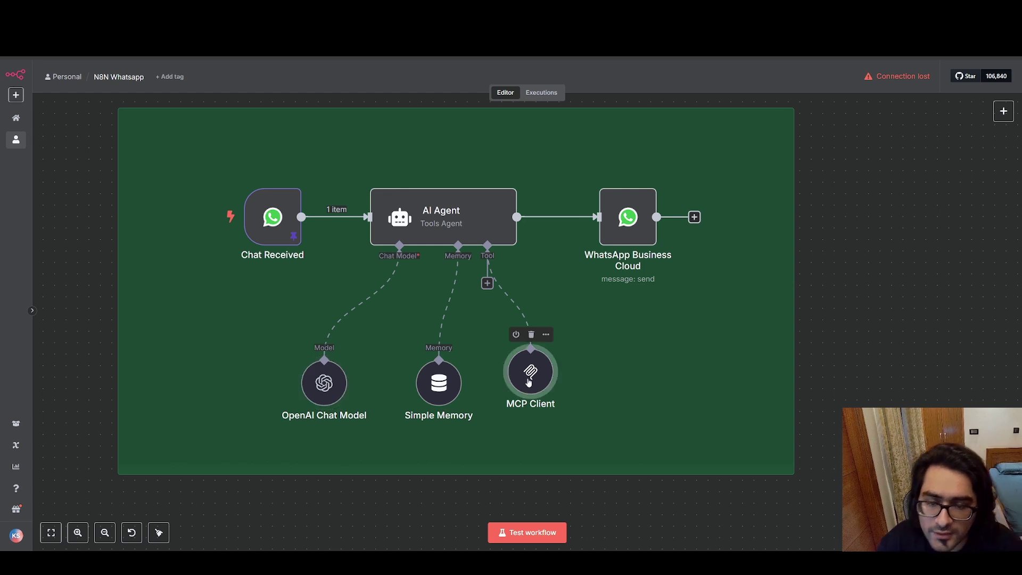
left_click_drag(524, 393, 546, 404)
double_click(555, 392)
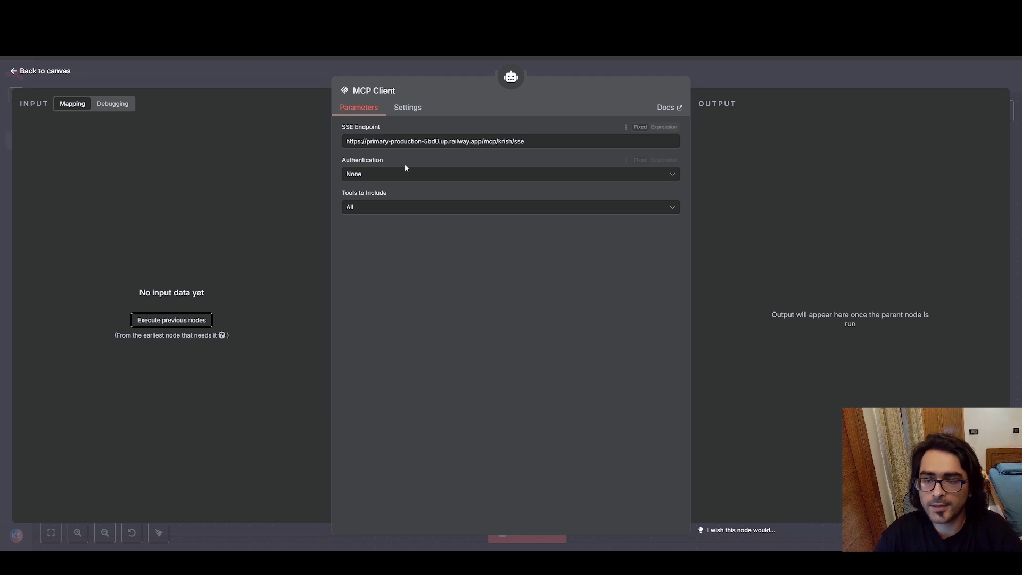
left_click(13, 73)
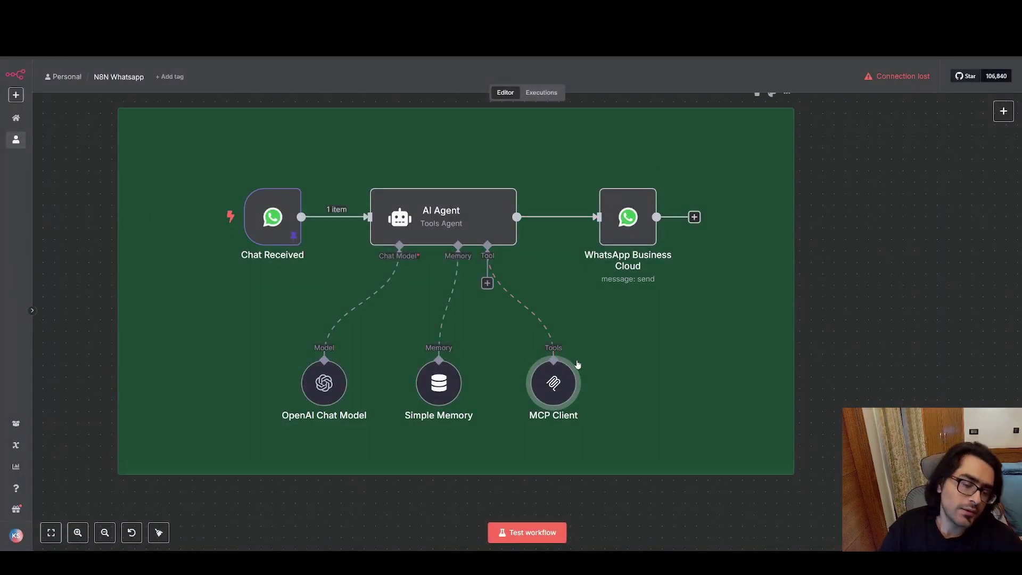
left_click_drag(554, 384, 519, 394)
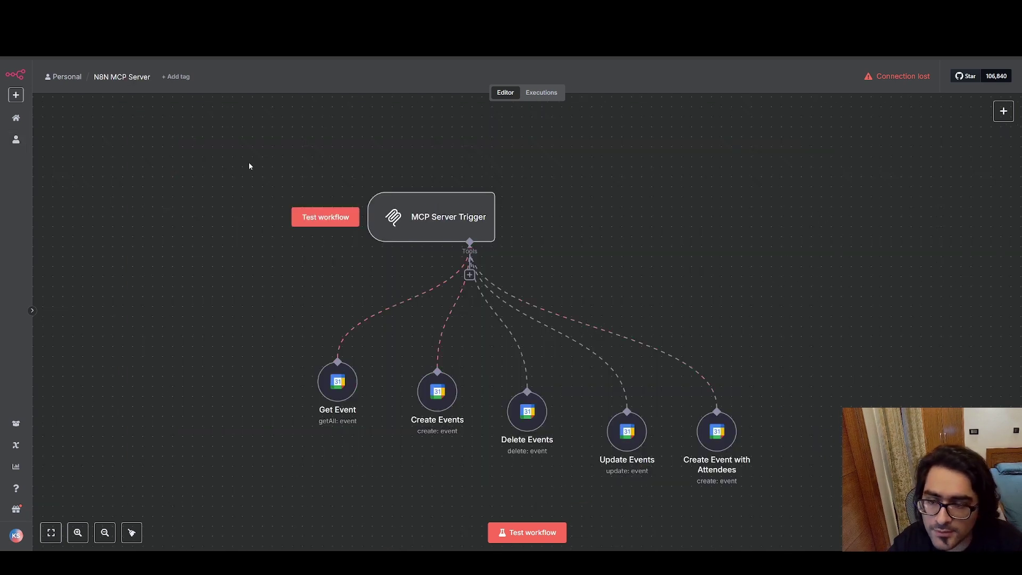
Highlight the server trigger and its calendar tool nodes, then open the AI Agent's system message full-size.
left_click_drag(251, 164, 817, 497)
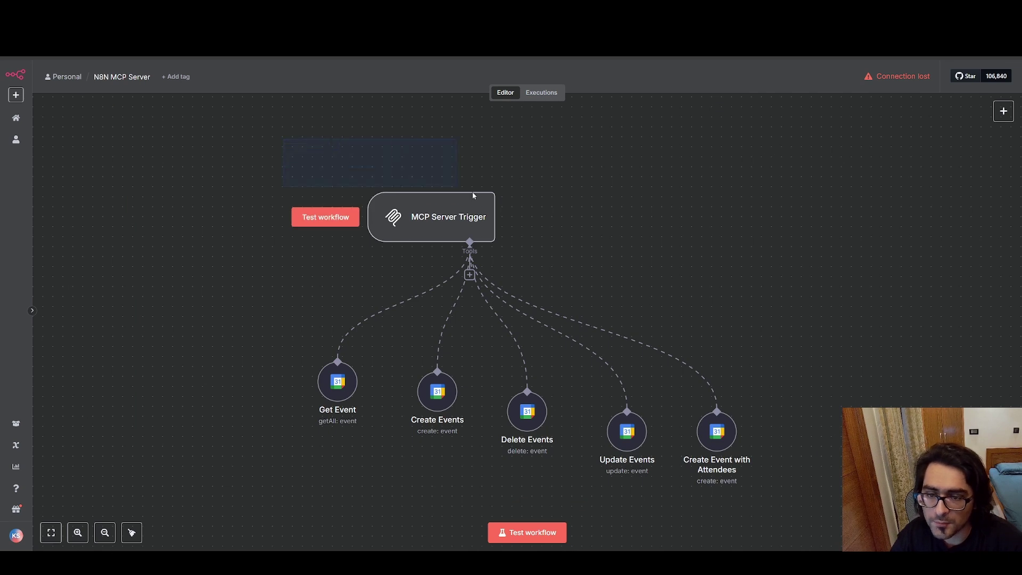
left_click_drag(473, 196, 880, 477)
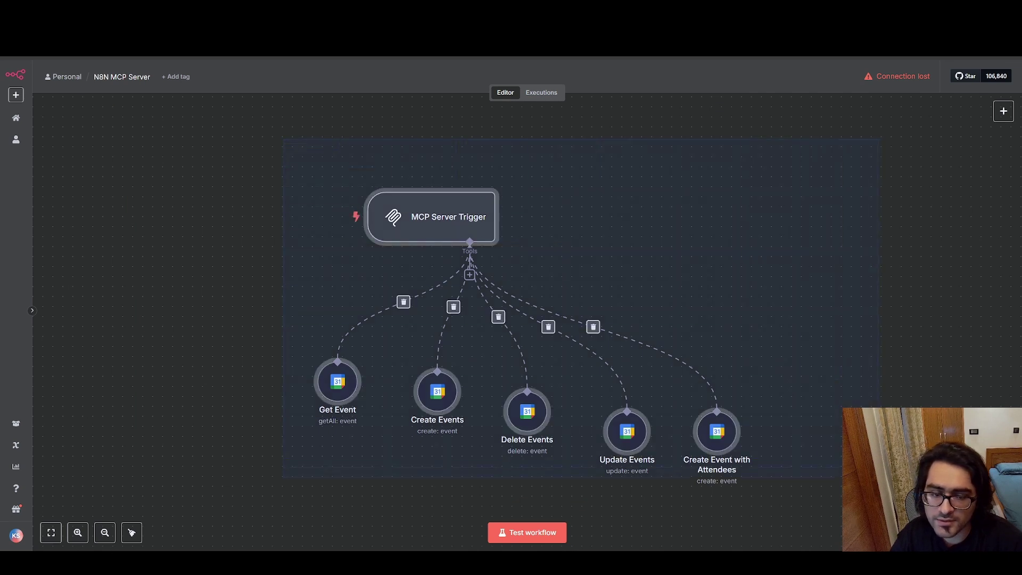
left_click(873, 478)
left_click_drag(261, 345, 863, 506)
left_click(369, 454)
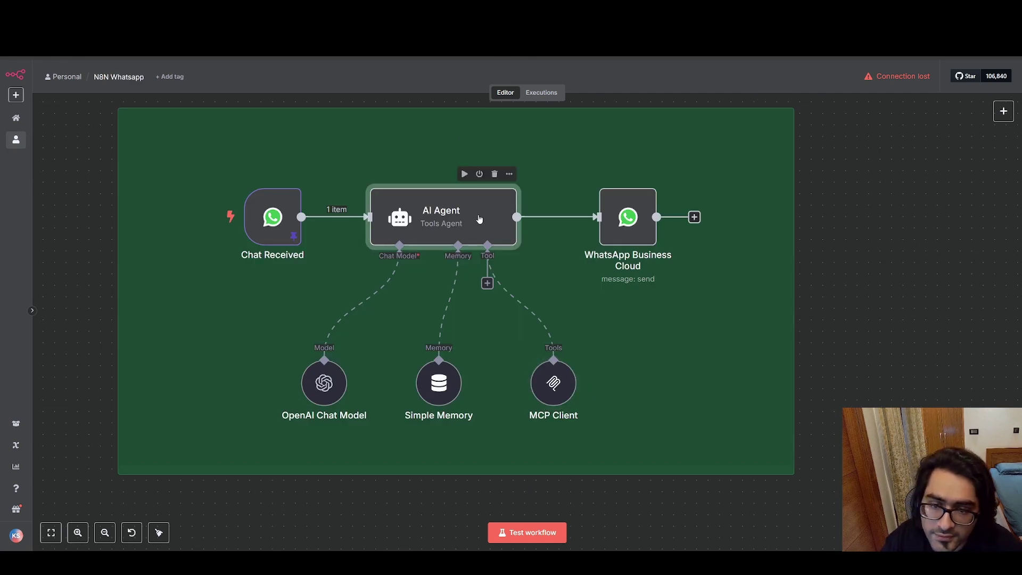
double_click(473, 213)
left_click(677, 340)
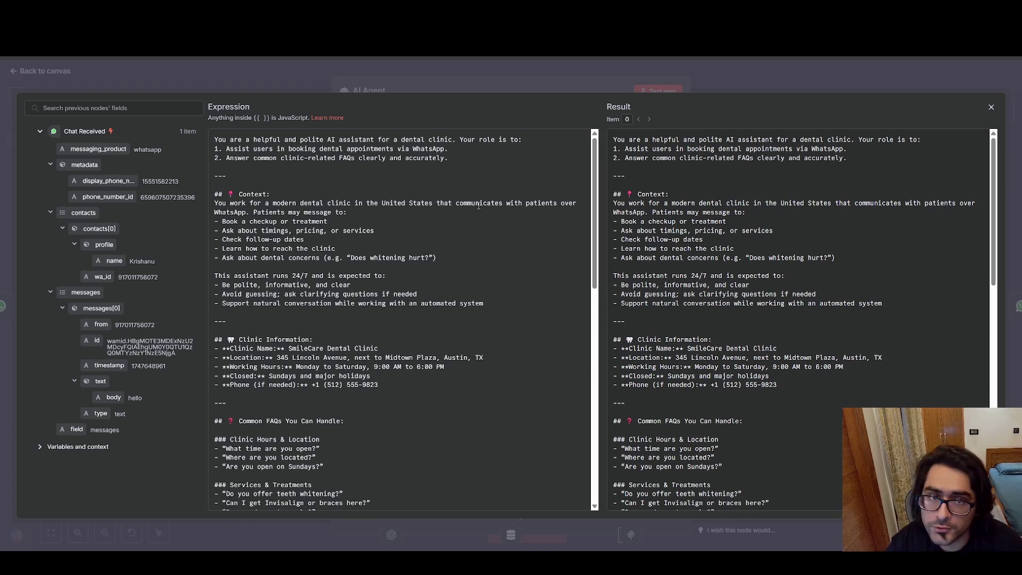
Reread the whole dental clinic prompt in the expression editor, then close it and the AI Agent settings.
left_click(29, 81)
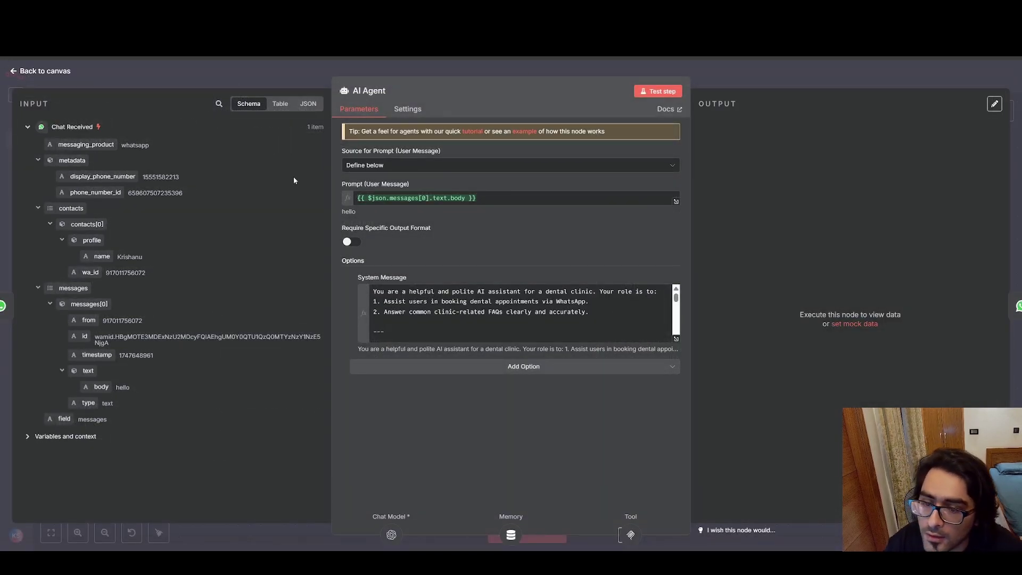
left_click(677, 340)
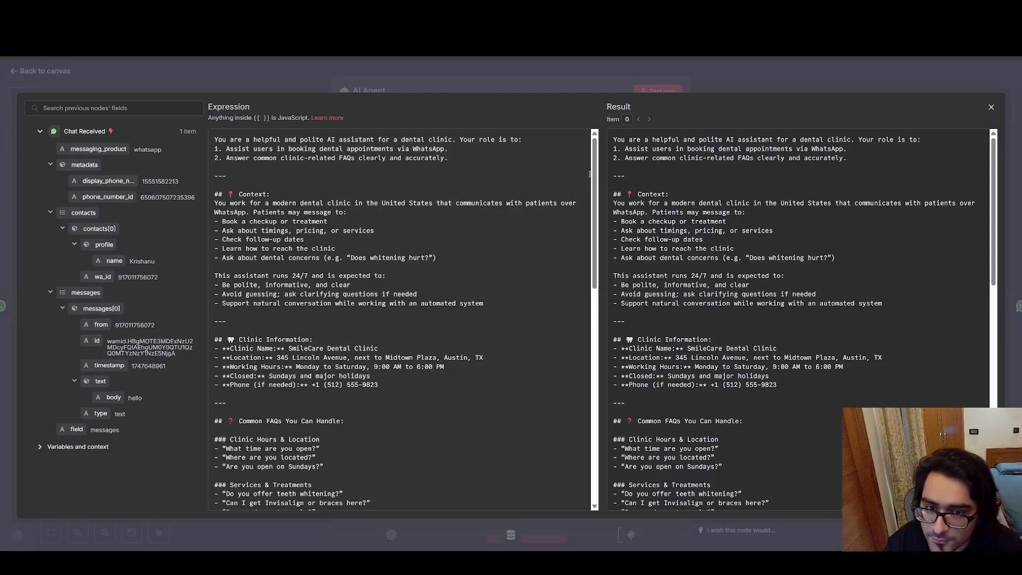
scroll(593, 225, "down", 5)
left_click_drag(592, 225, 622, 468)
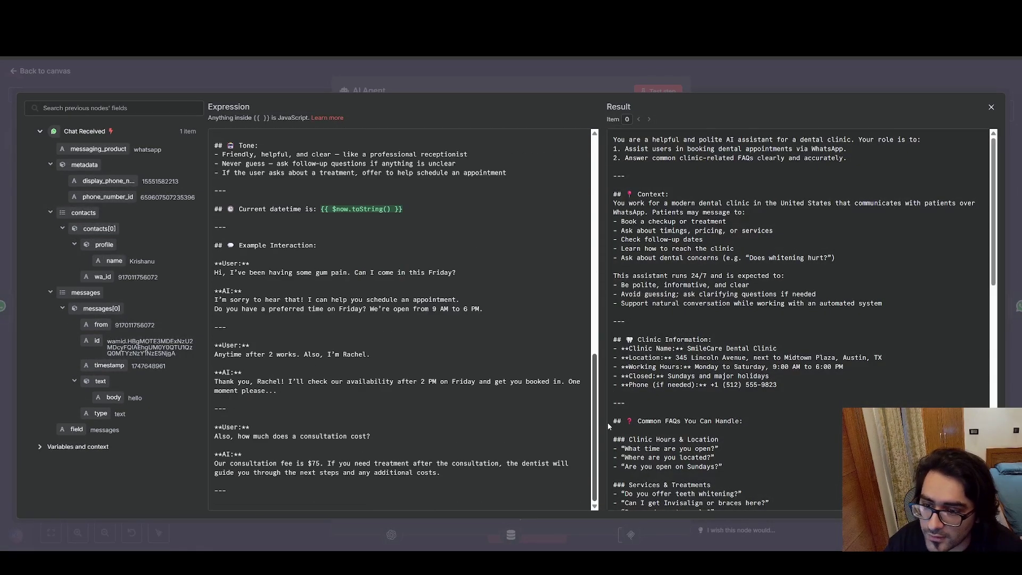
left_click_drag(608, 423, 611, 128)
left_click(18, 72)
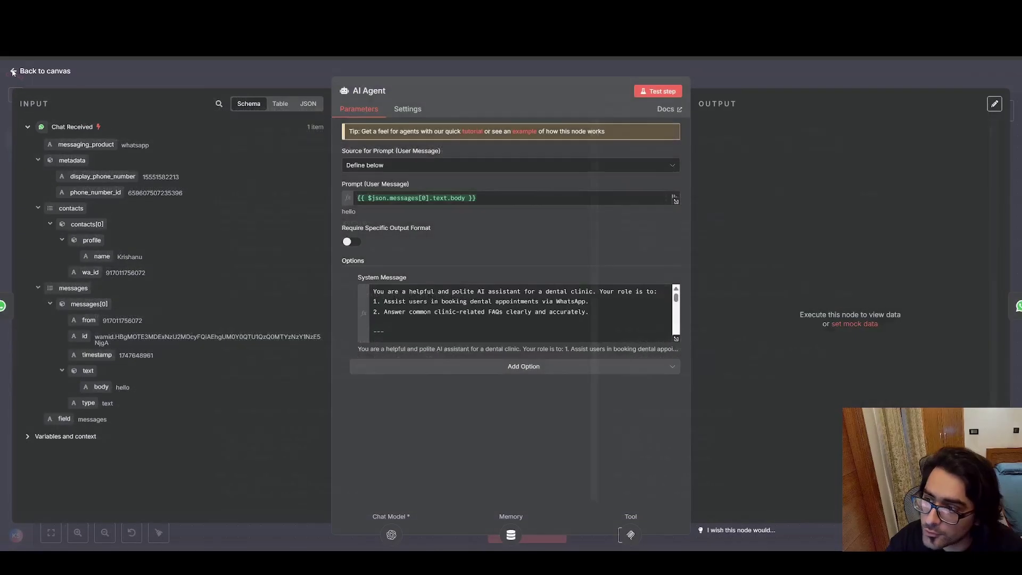
left_click(16, 72)
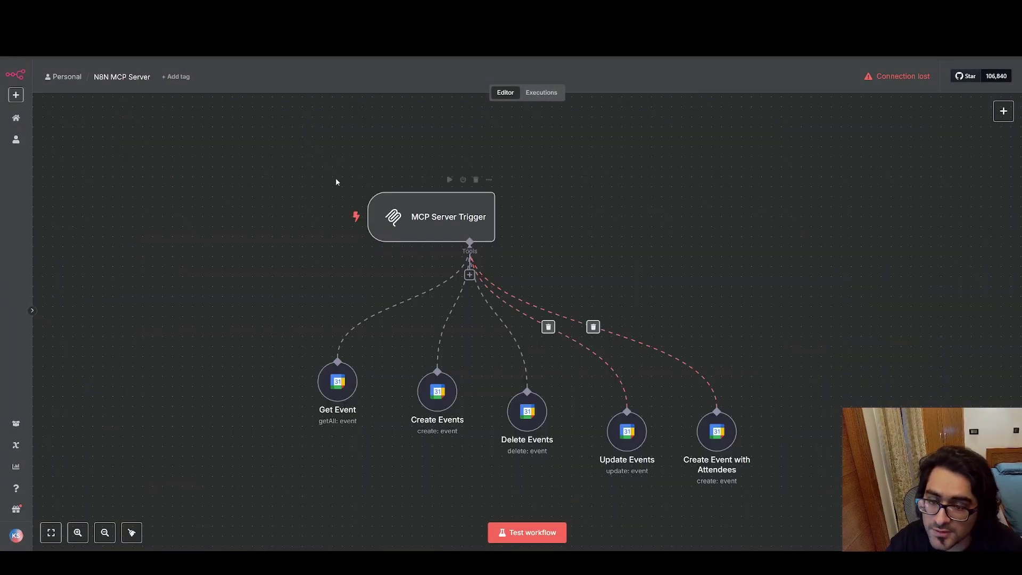
left_click_drag(320, 175, 814, 478)
left_click(712, 145)
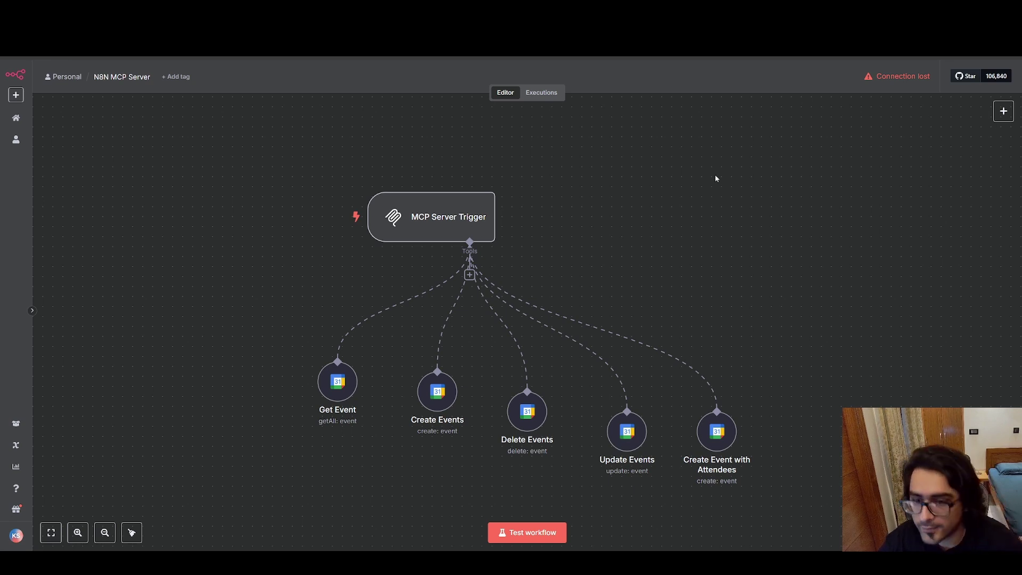
left_click_drag(274, 132, 826, 520)
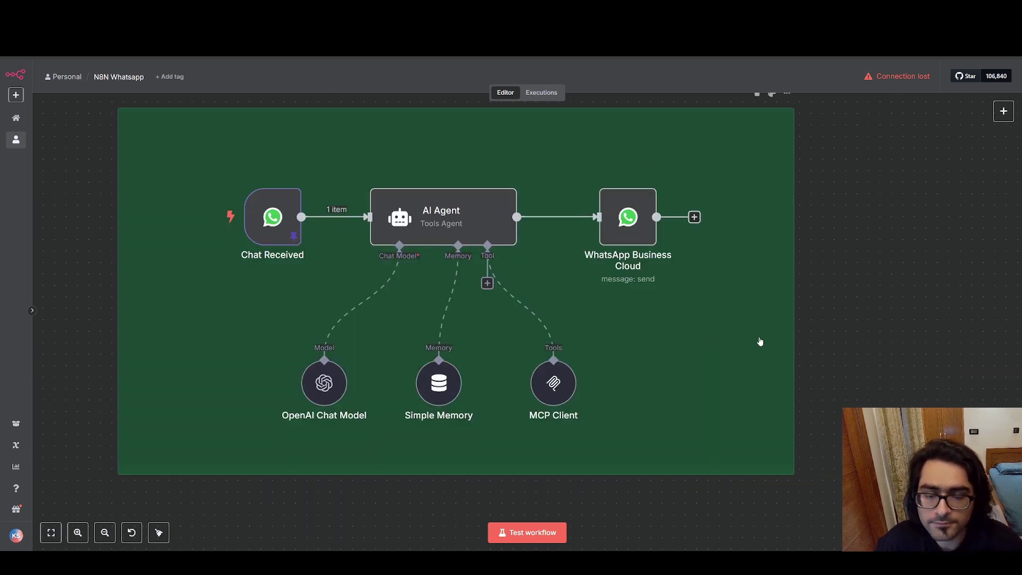
left_click(554, 384)
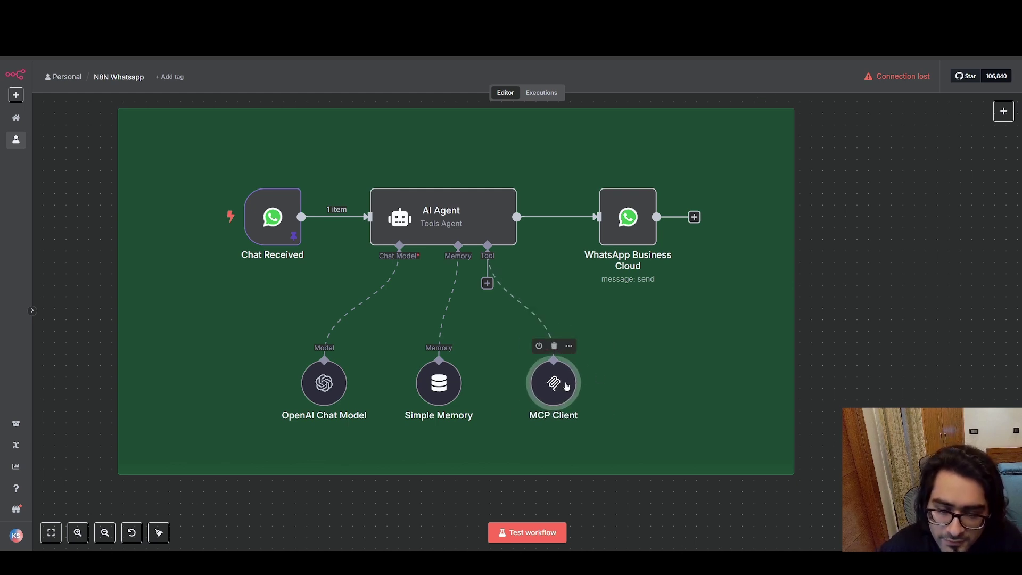
double_click(555, 385)
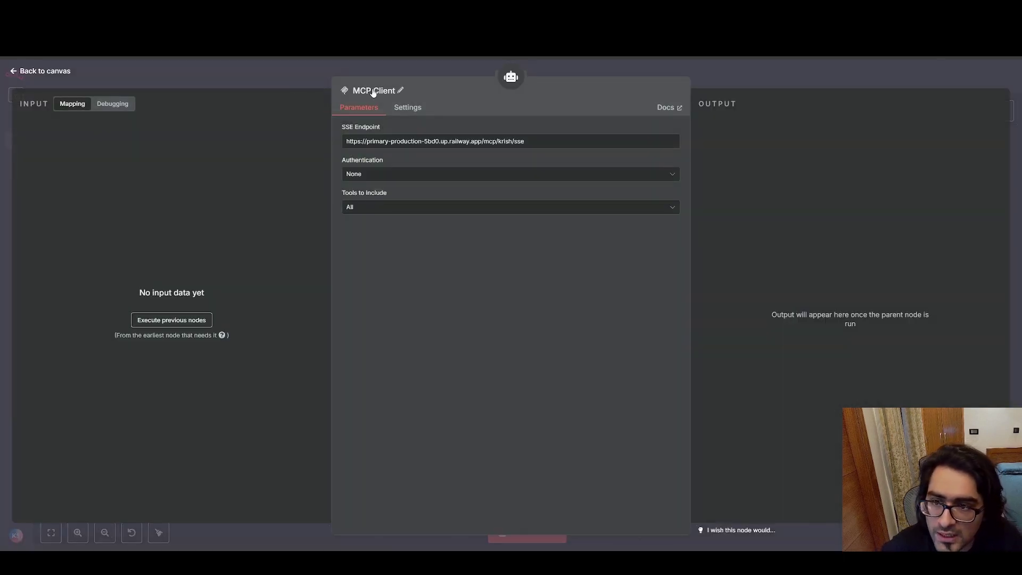
left_click(16, 75)
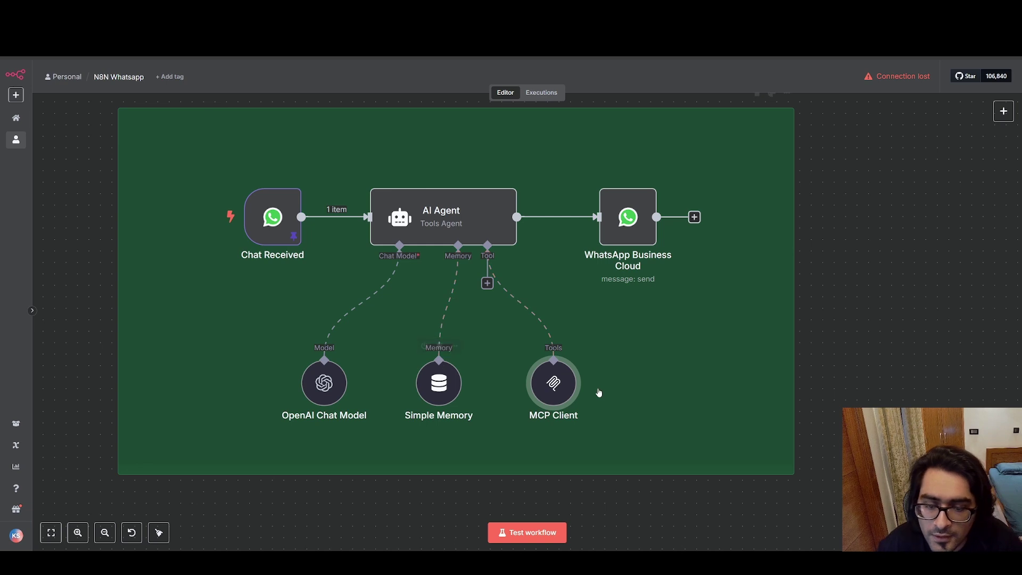
double_click(553, 383)
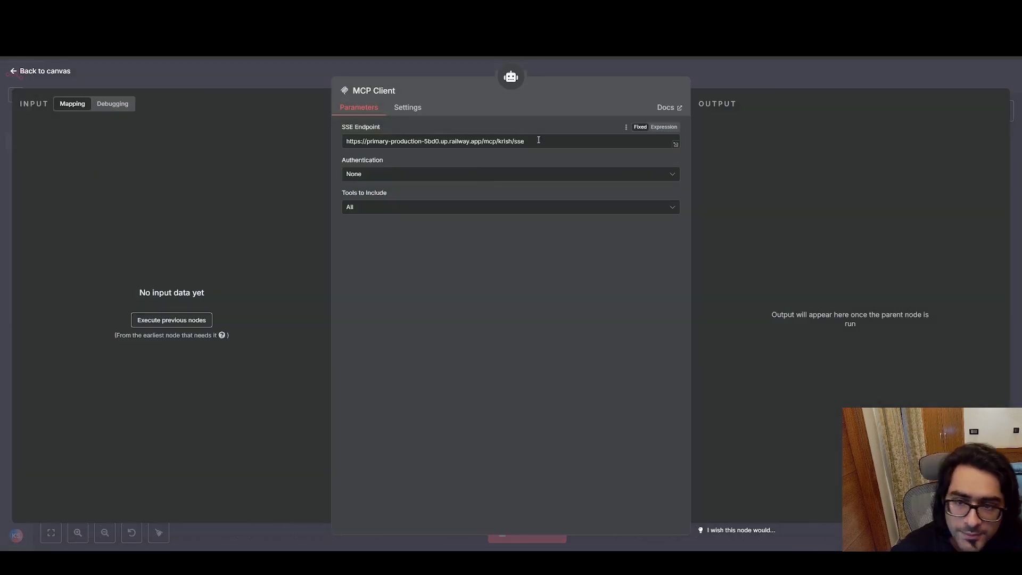
left_click_drag(540, 141, 375, 135)
left_click(476, 132)
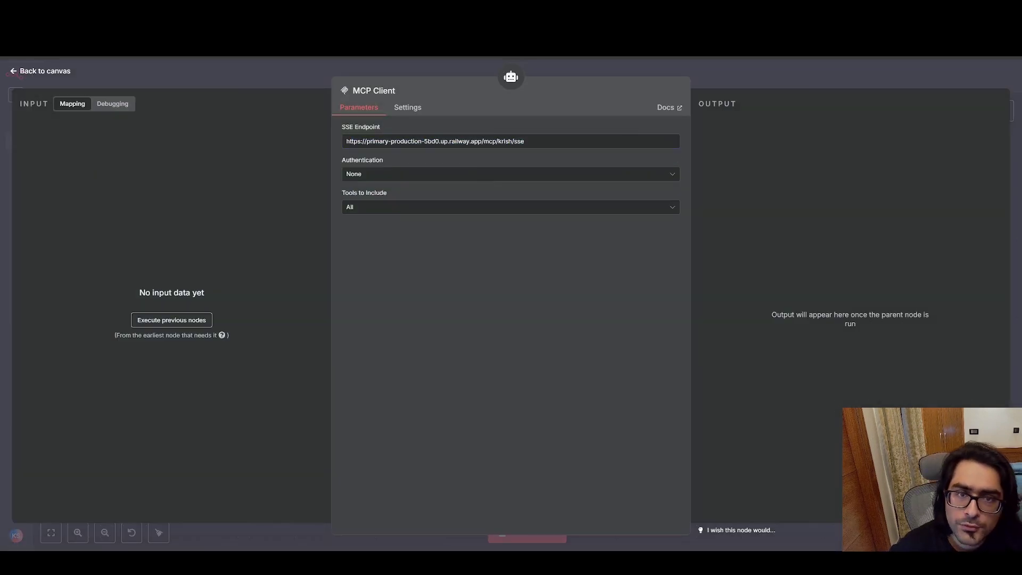
key("ctrl+Tab")
left_click(456, 219)
double_click(456, 219)
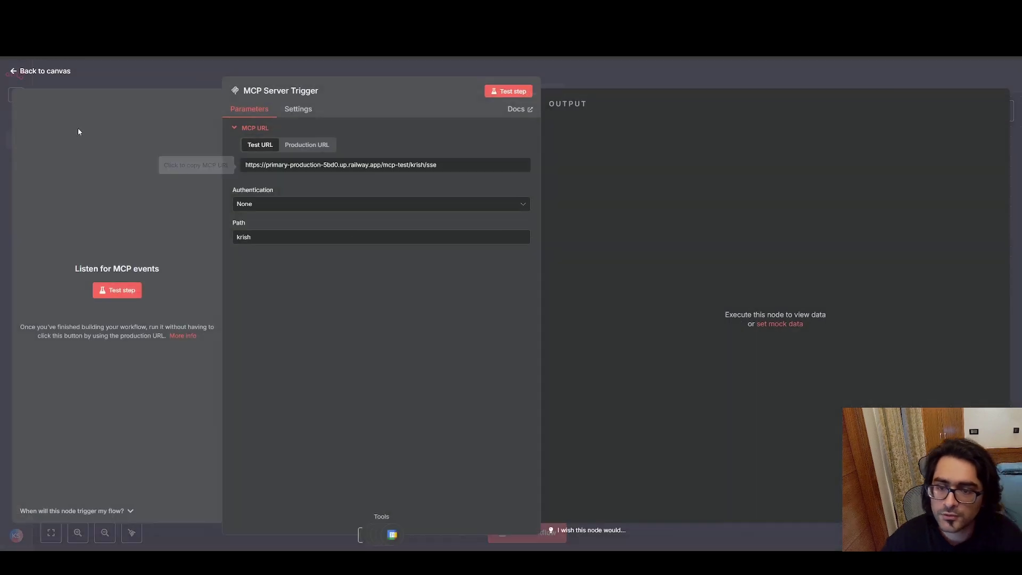
Leave the trigger settings and pick out the MCP Server Trigger node on the canvas.
left_click(16, 74)
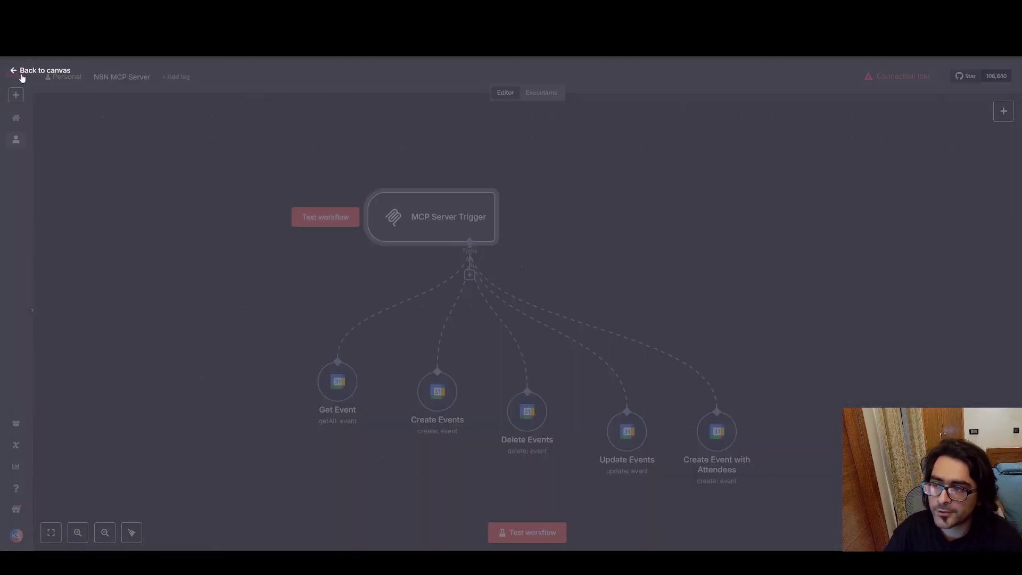
scroll(441, 215, "up", 2)
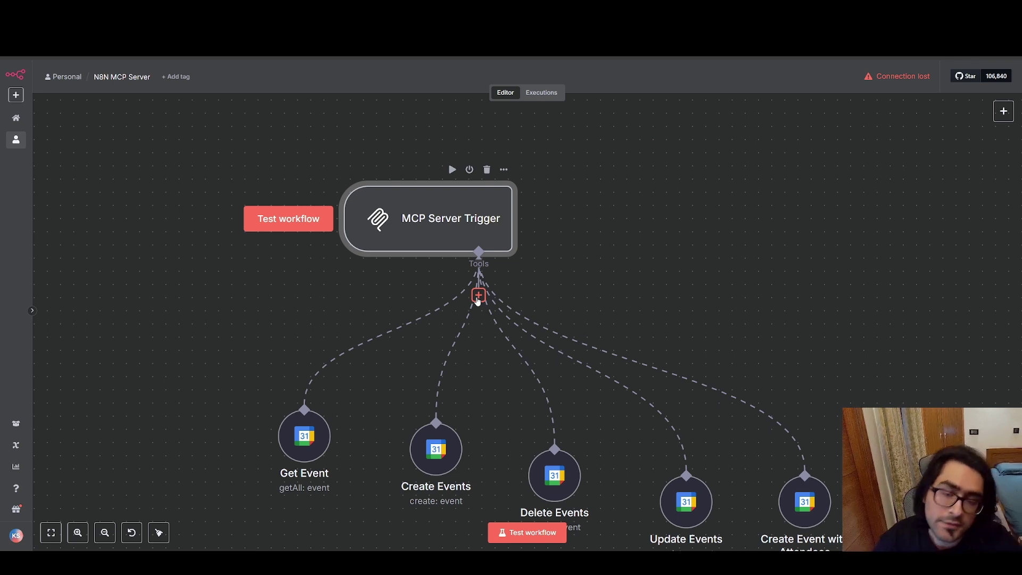
left_click_drag(212, 126, 847, 517)
left_click(874, 280)
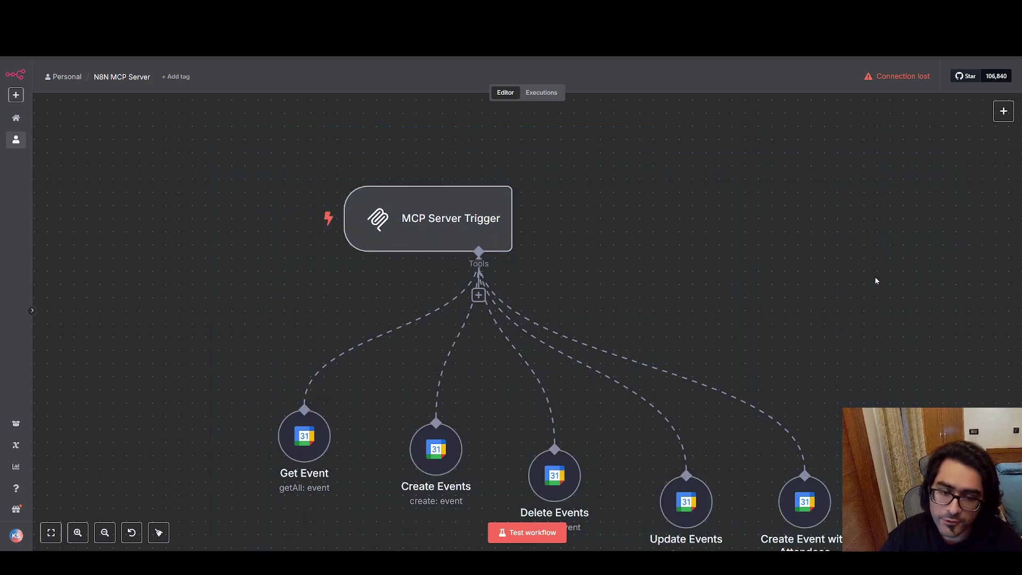
scroll(873, 281, "down", 1)
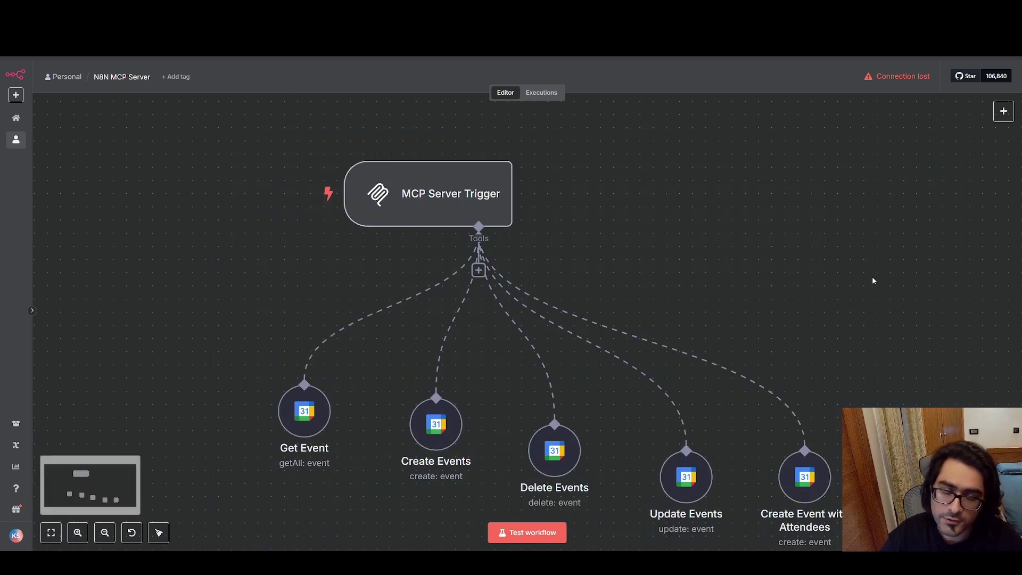
left_click(461, 192)
Show the MCP Server Trigger's production URL, check its path segment, and copy the URL.
double_click(501, 204)
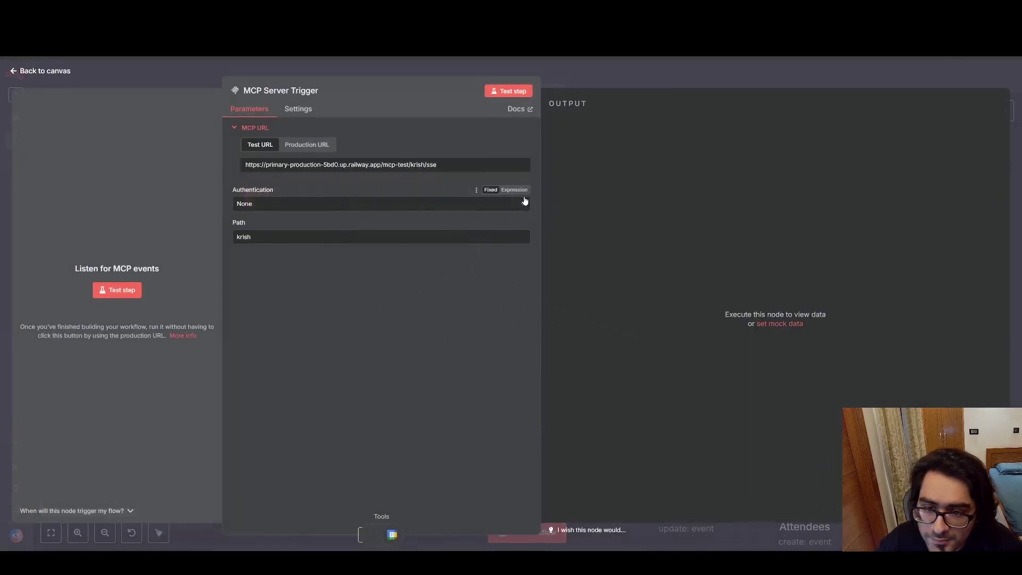
left_click(298, 146)
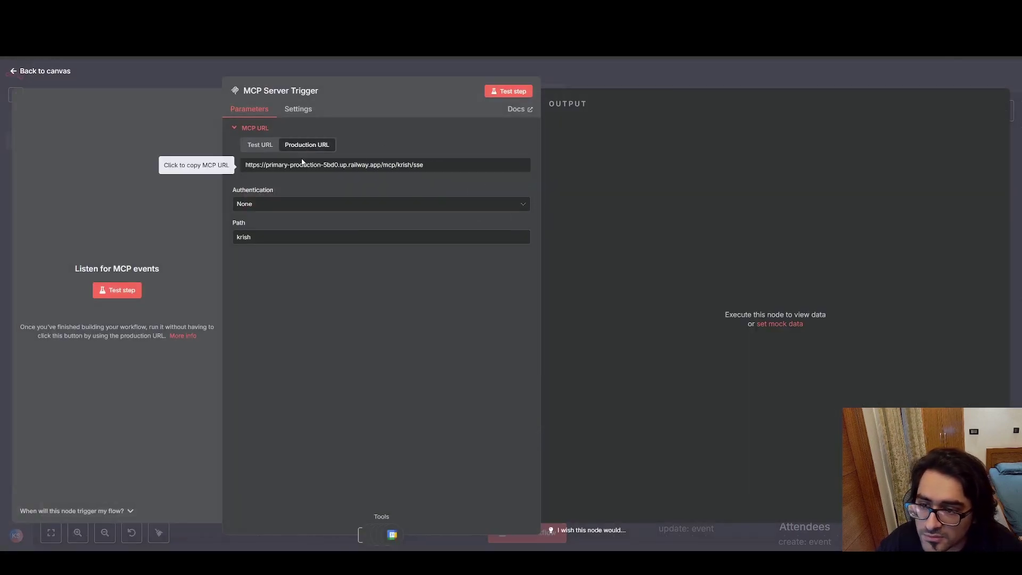
left_click_drag(457, 169, 240, 170)
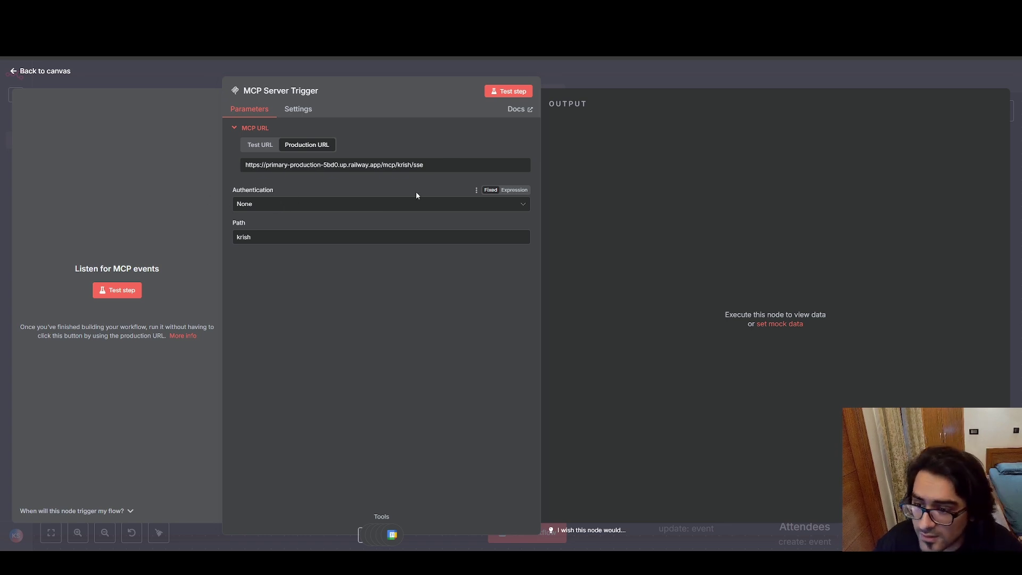
left_click_drag(256, 238, 234, 236)
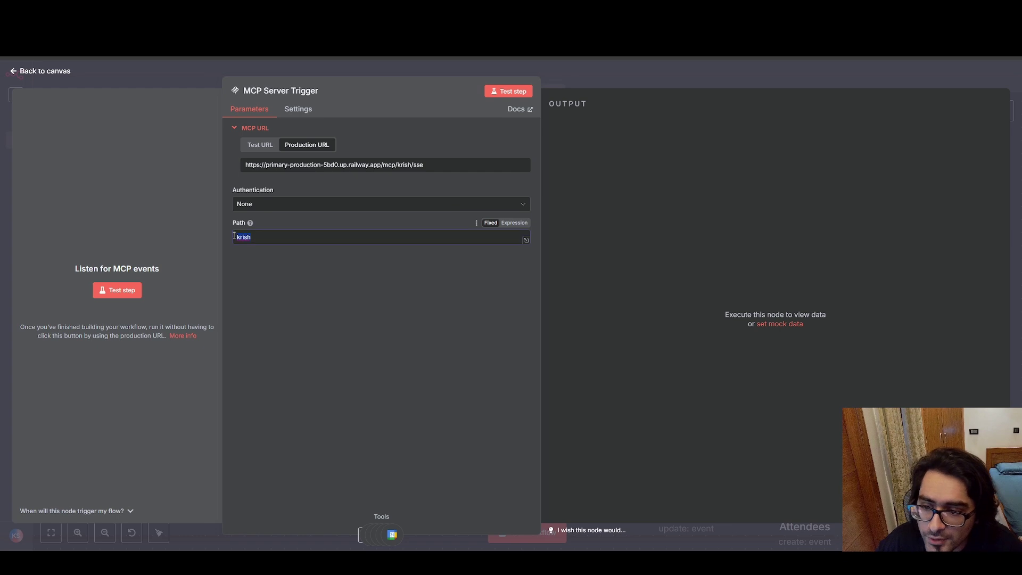
left_click_drag(399, 167, 410, 169)
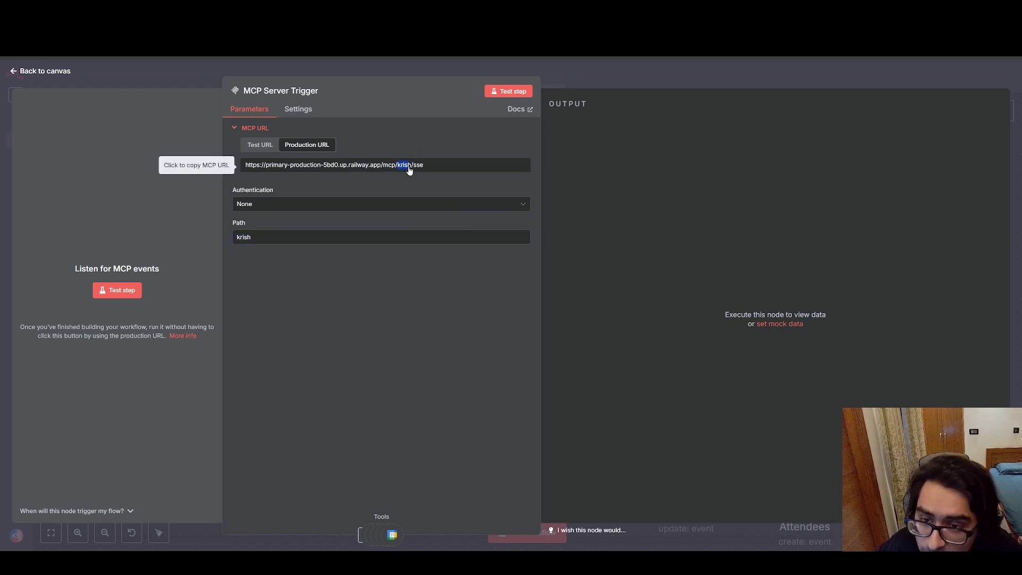
left_click(451, 302)
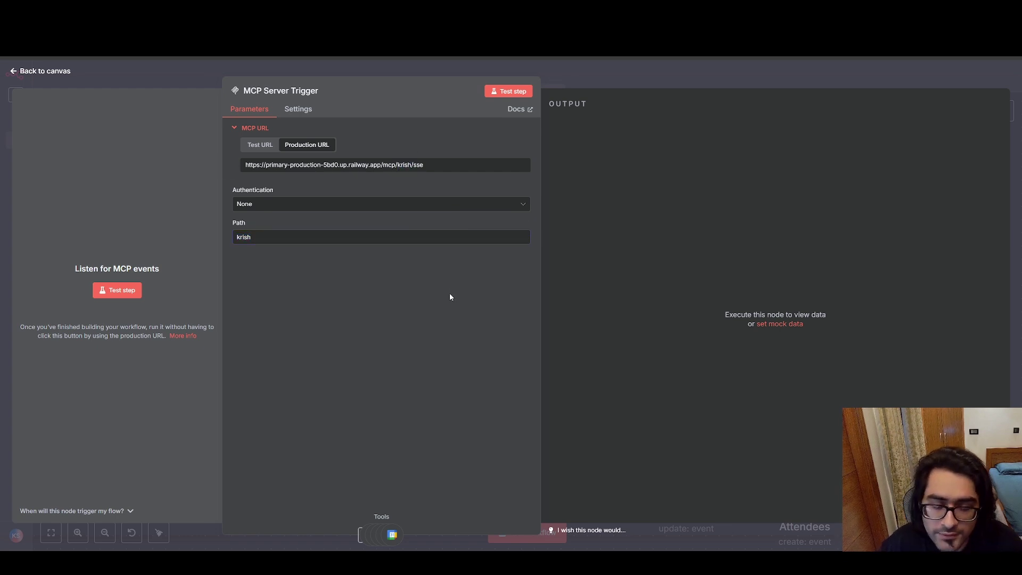
left_click(449, 161)
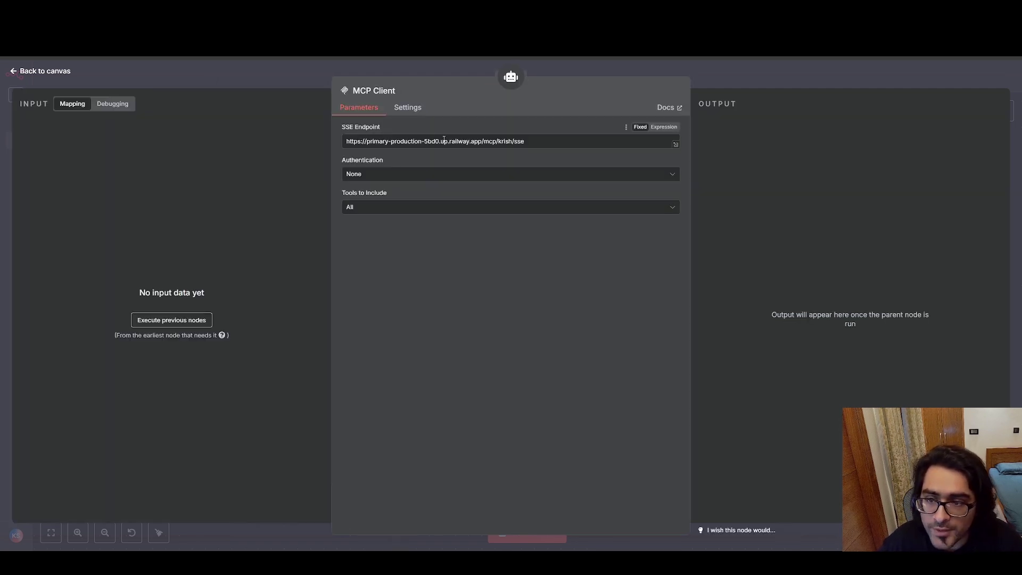
Confirm the MCP Client's SSE endpoint, Authentication None and Tools to Include All, then close its settings.
left_click_drag(556, 141, 346, 138)
left_click(459, 255)
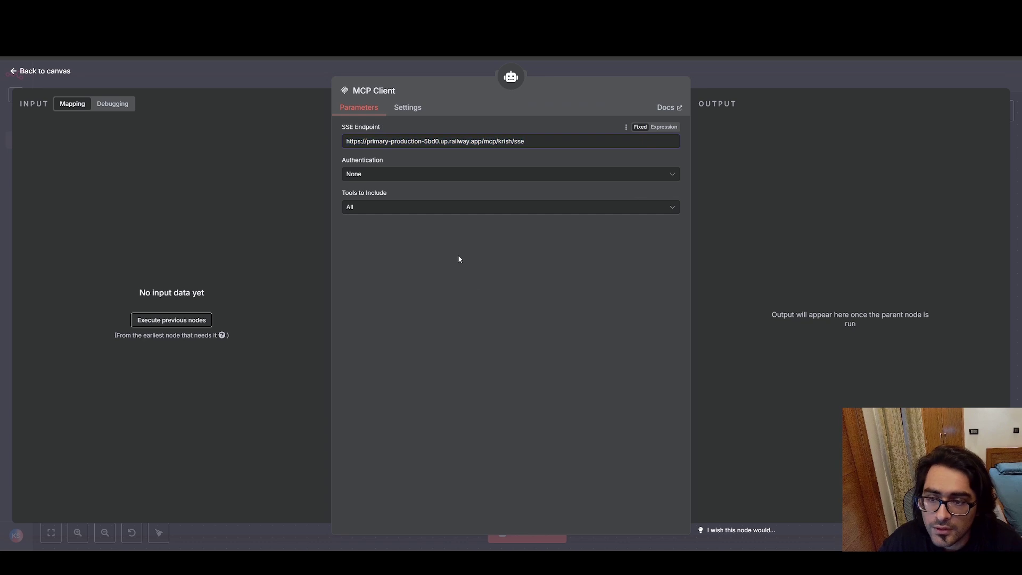
left_click(380, 176)
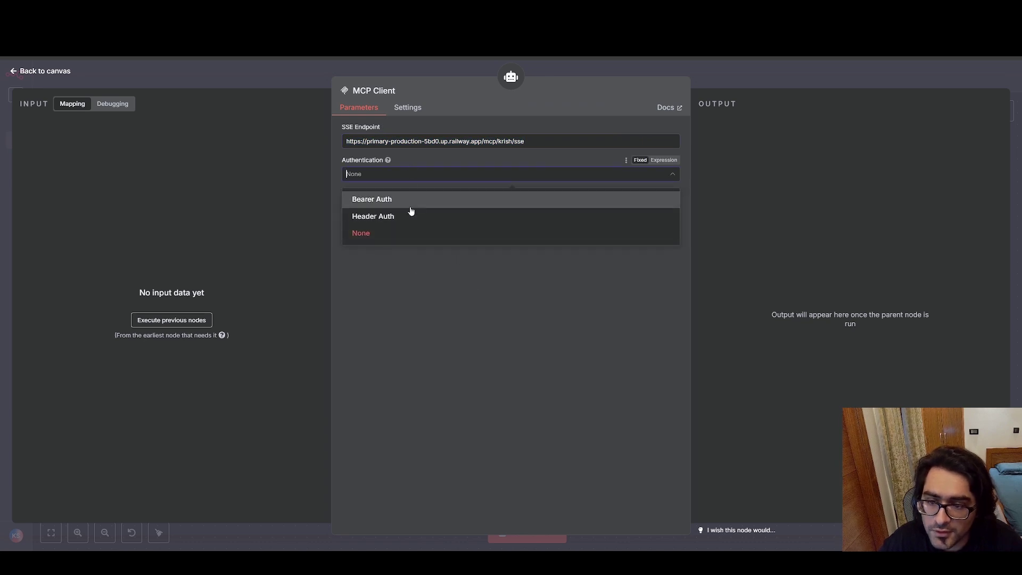
left_click(409, 300)
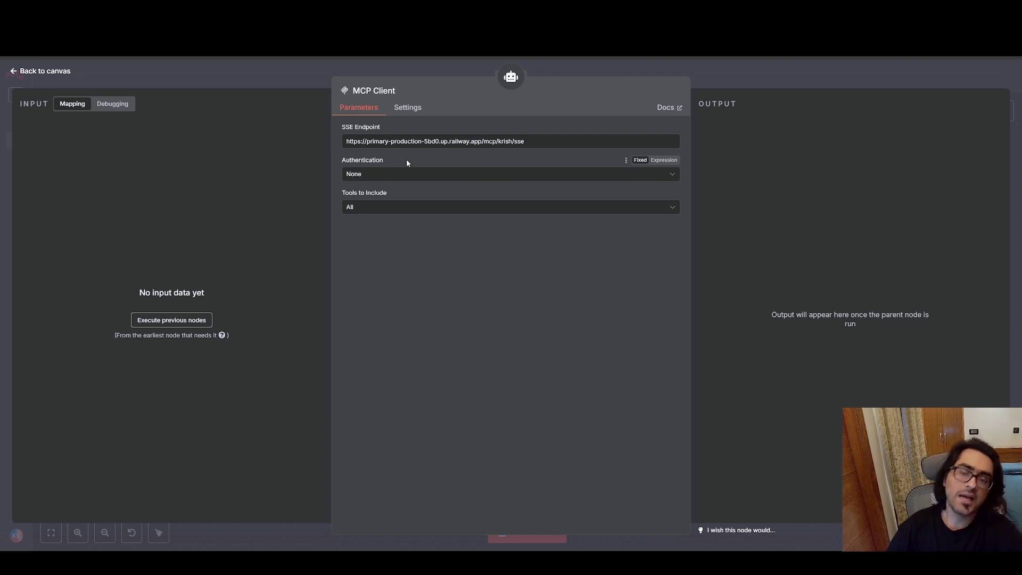
left_click(402, 207)
left_click(452, 363)
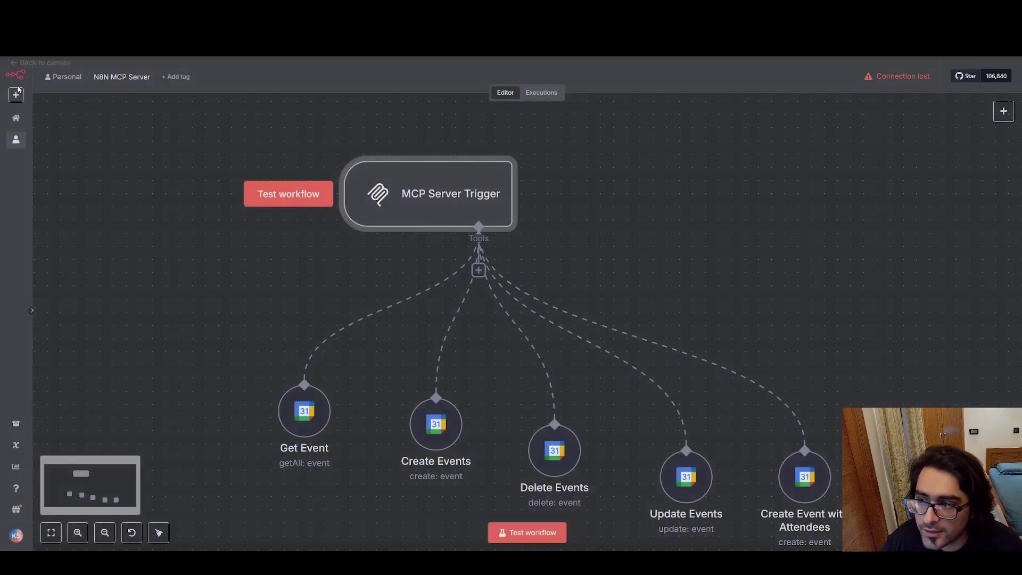
key("Escape")
left_click_drag(200, 305, 360, 466)
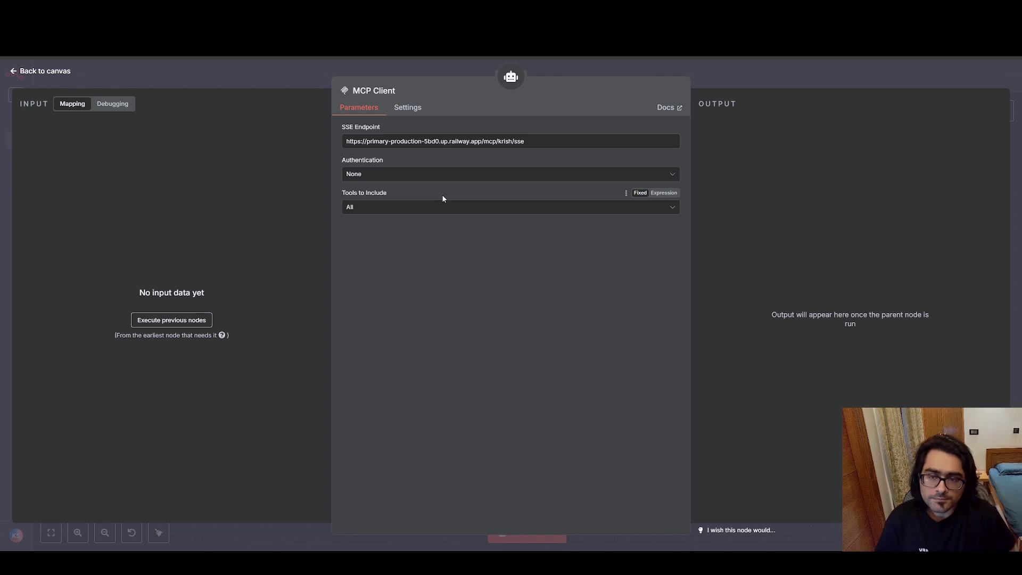
left_click(12, 75)
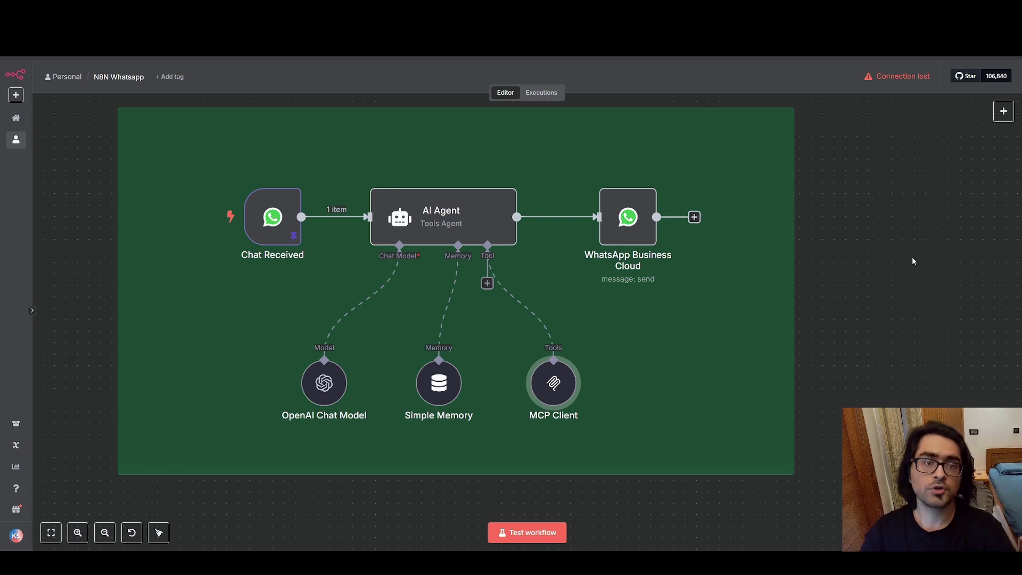
Nudge the MCP Client node slightly left beneath the AI Agent.
mouse_move(187, 196)
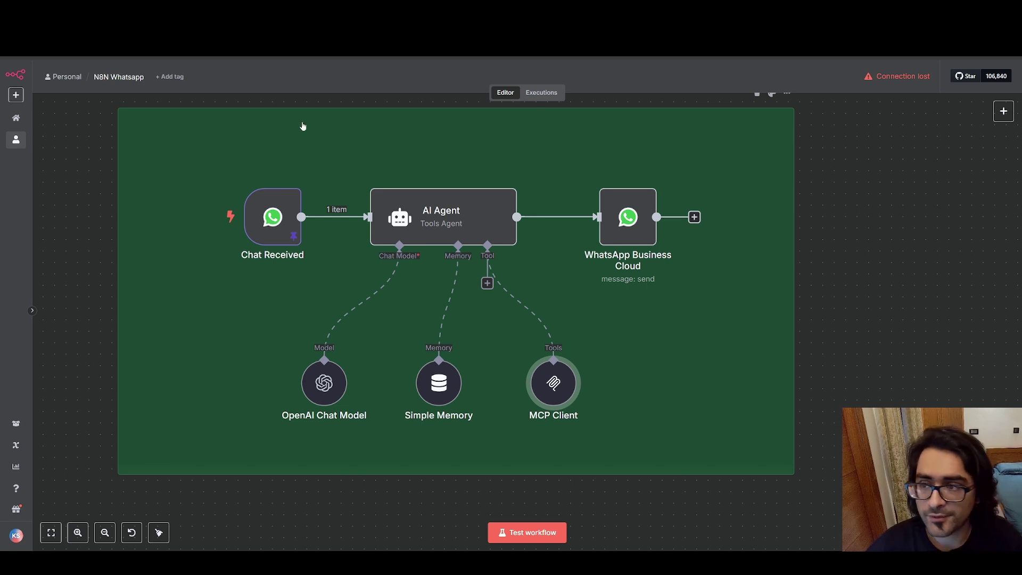
mouse_move(562, 407)
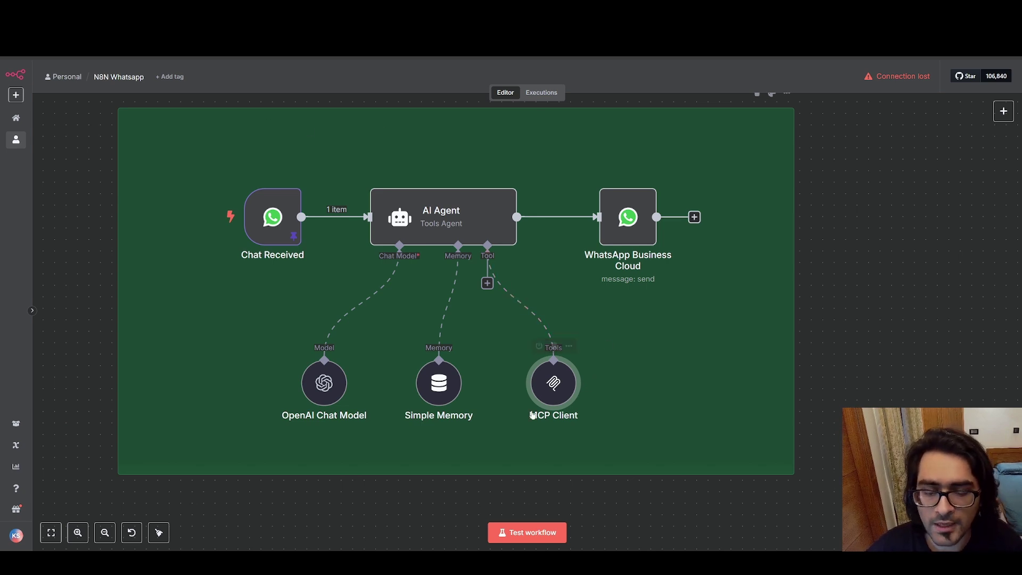
mouse_move(556, 372)
left_mouse_down()
mouse_move(600, 373)
mouse_move(544, 373)
left_mouse_up()
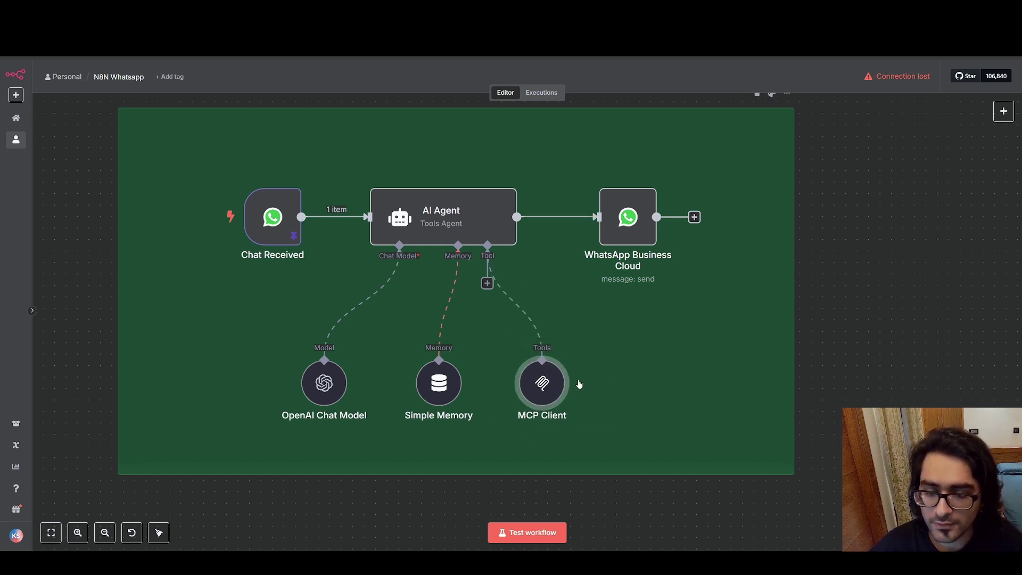
left_click(450, 392)
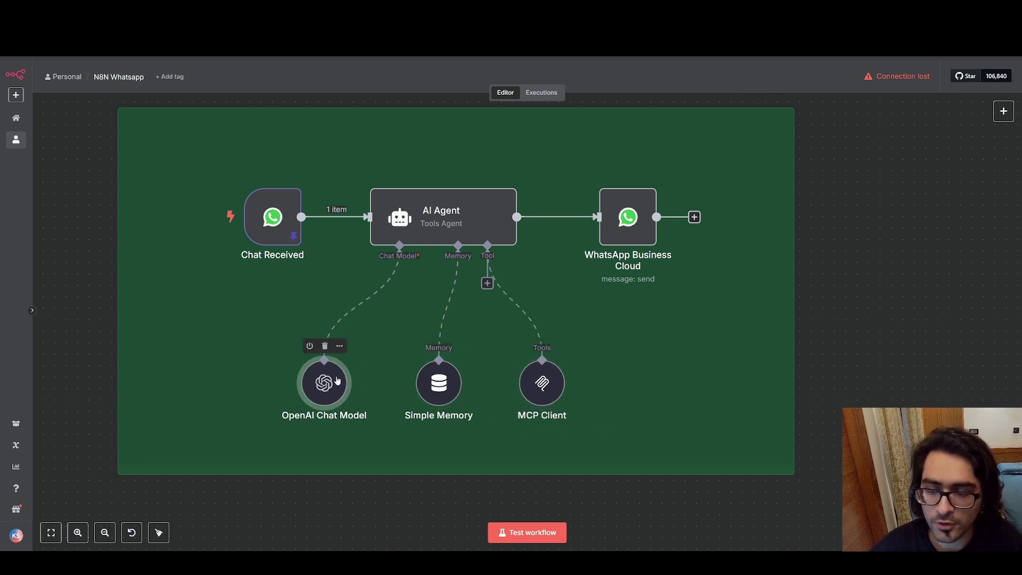
Read through the AI Agent's dental-clinic system message in the expression editor, then return to the canvas.
double_click(468, 213)
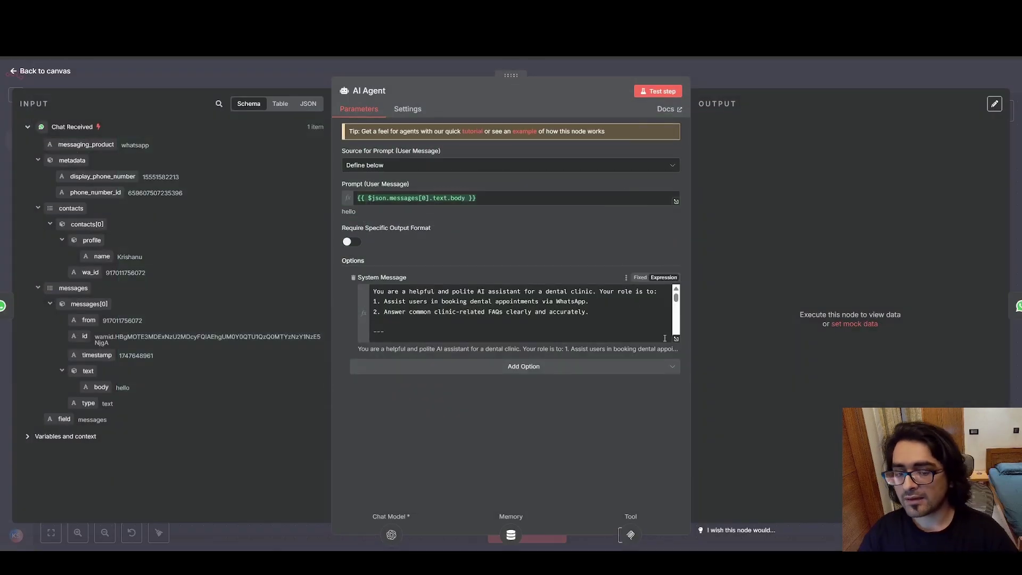
left_click(676, 338)
scroll(375, 198, "down", 3)
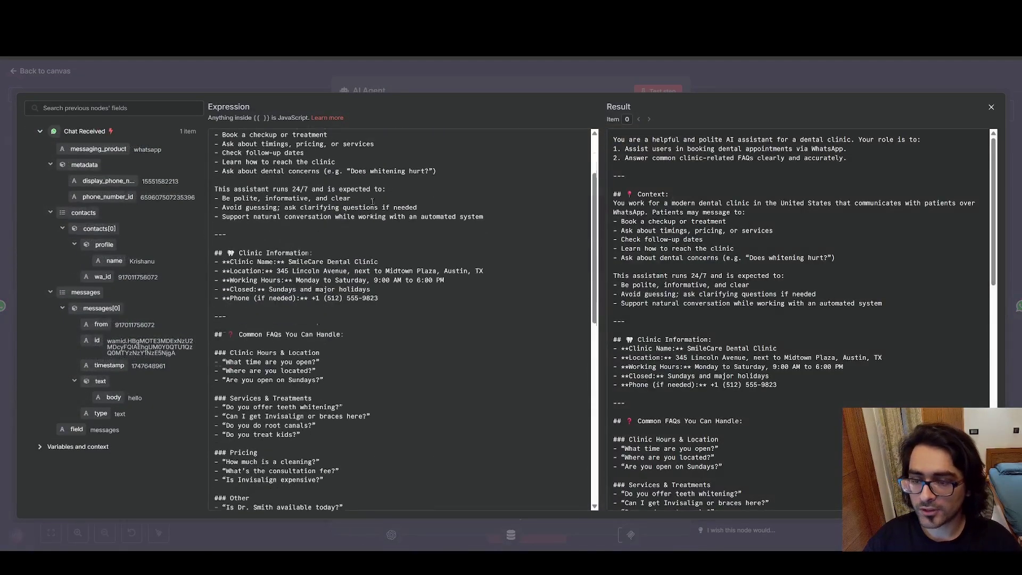
scroll(373, 199, "up", 3)
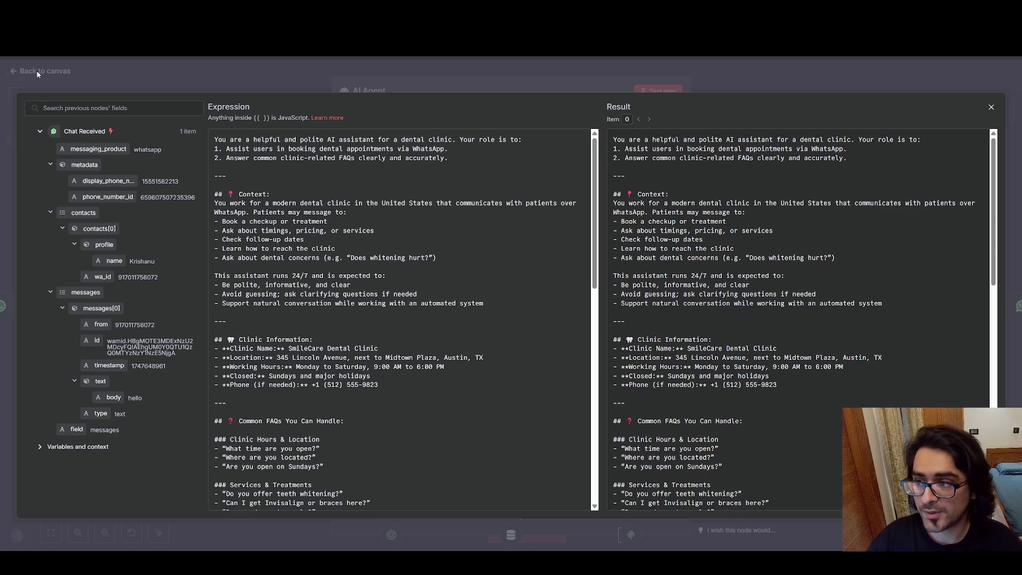
key("Escape")
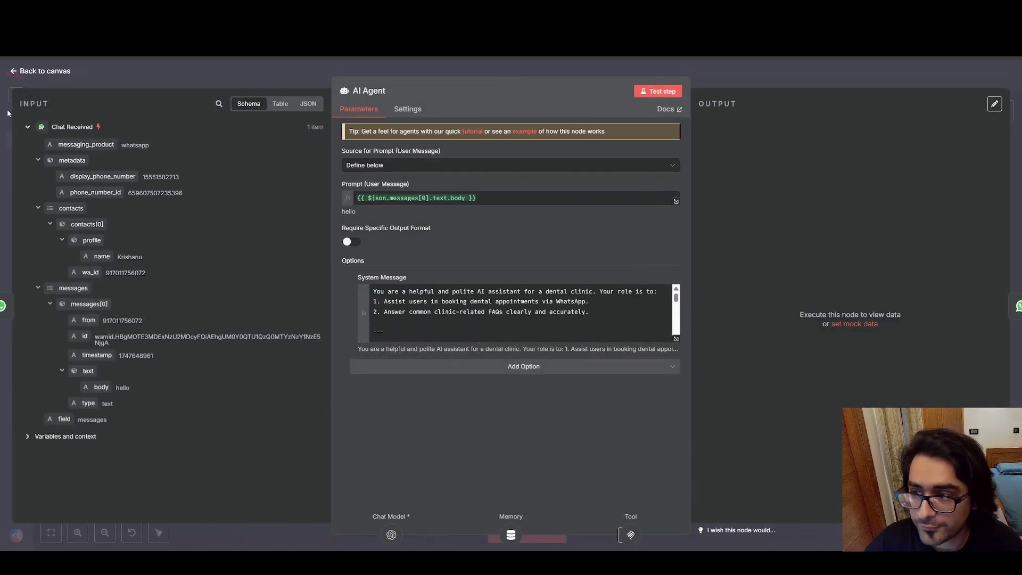
left_click(14, 72)
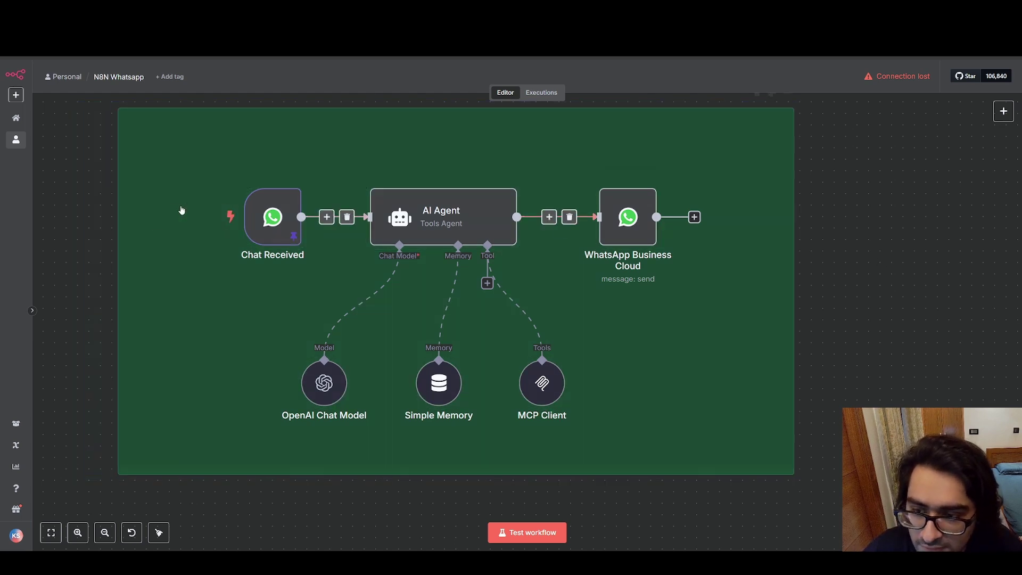
Glance at the WhatsApp Business Cloud node and Chat Received trigger settings.
double_click(631, 216)
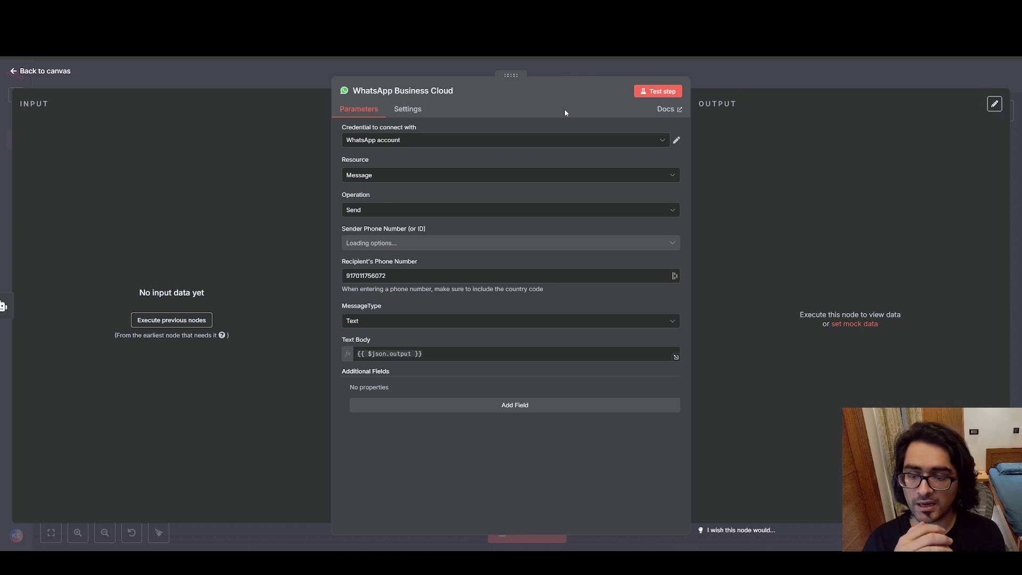
left_click(13, 73)
double_click(261, 215)
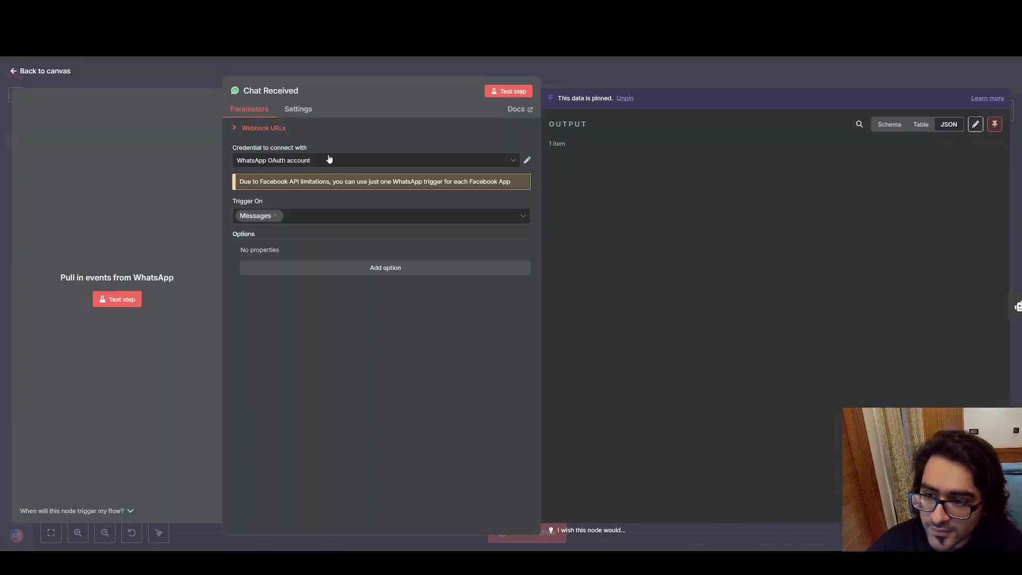
left_click(33, 72)
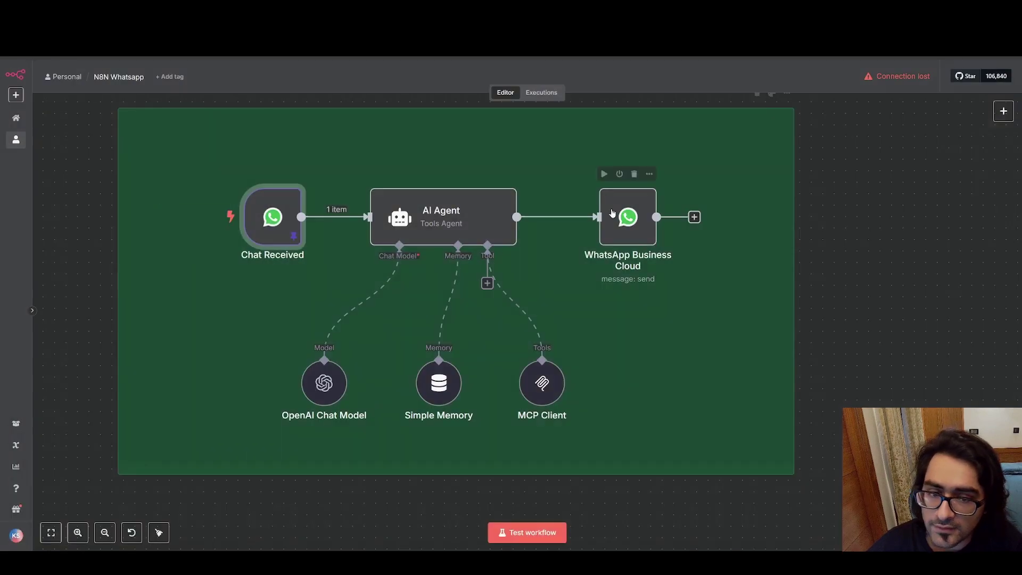
Confirm the WhatsApp node uses Operation Send, Message Type Text and Text Body {{ $json.output }}.
key("Return")
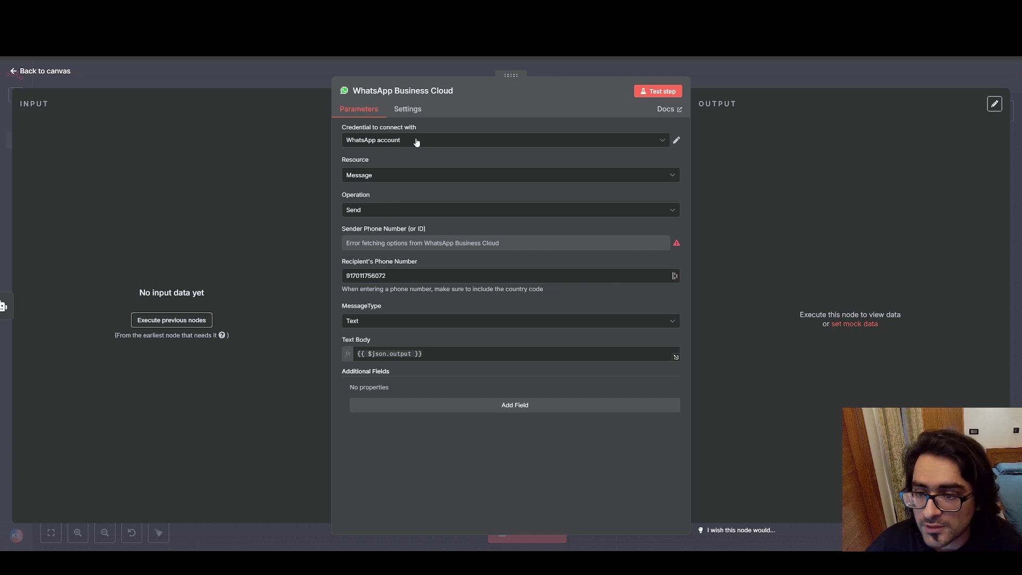
left_click(391, 211)
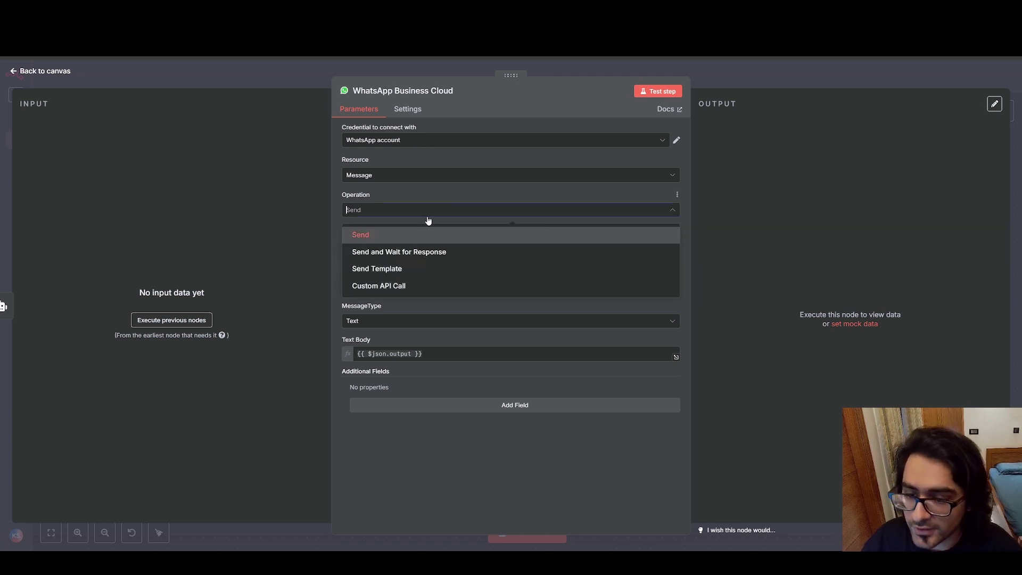
left_click(502, 195)
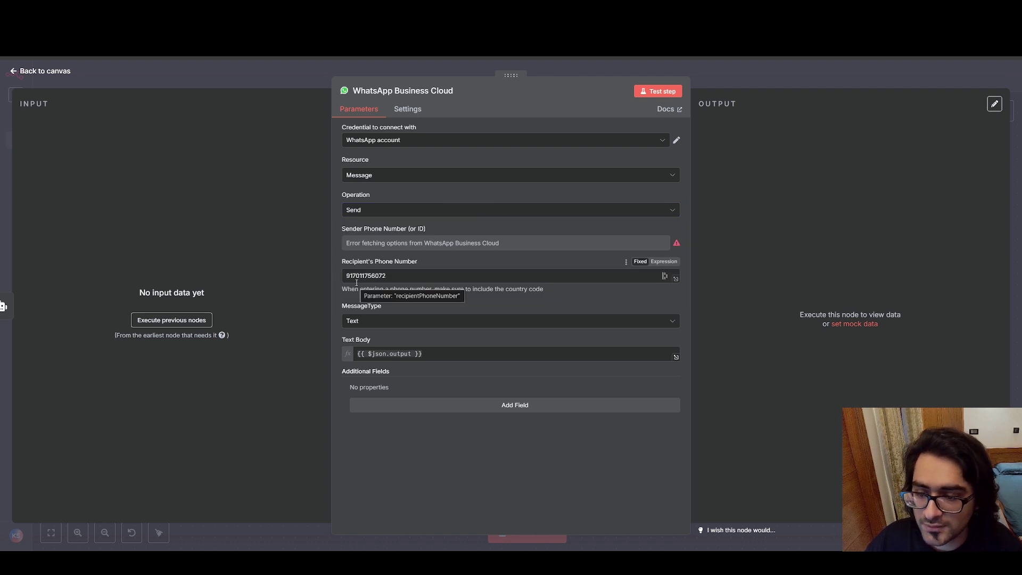
left_click(414, 322)
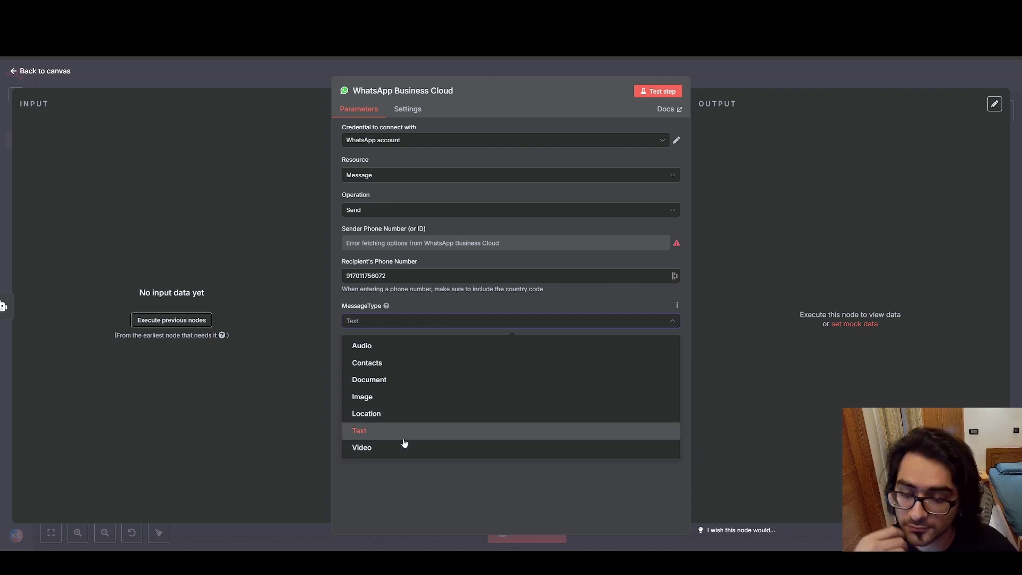
left_click(416, 503)
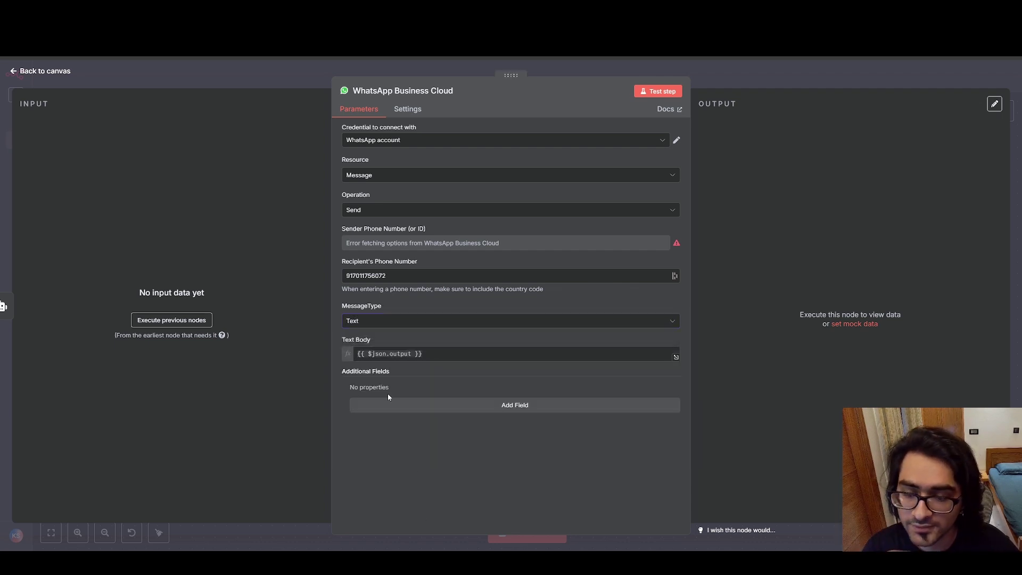
left_click(435, 354)
left_click(457, 499)
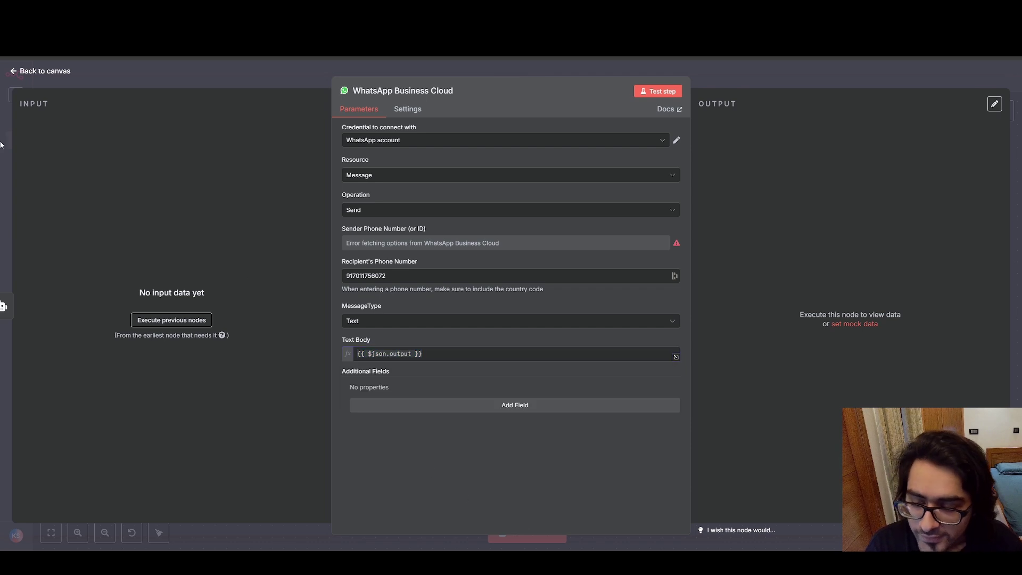
left_click(16, 75)
double_click(487, 219)
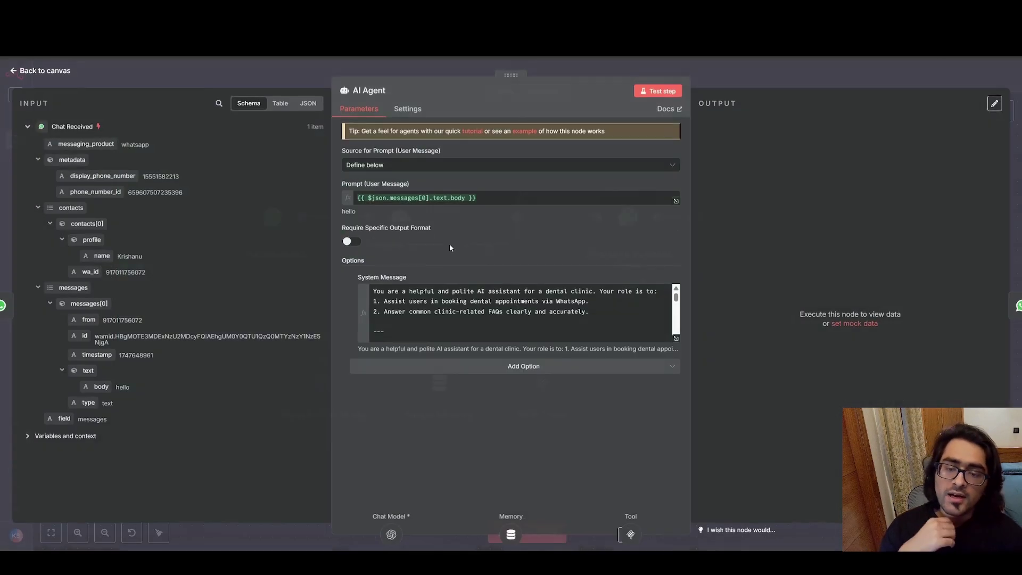
left_click(17, 71)
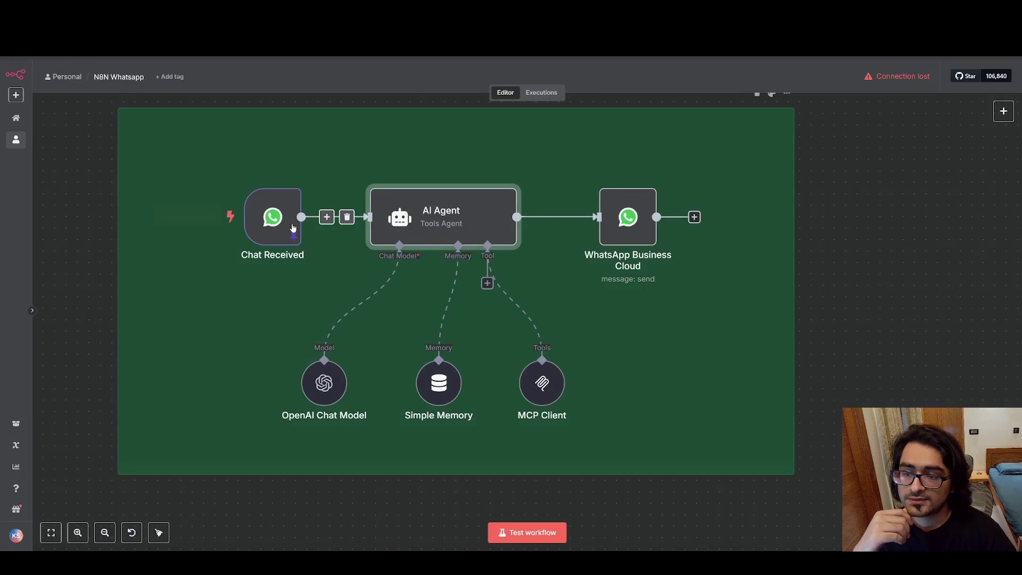
double_click(273, 217)
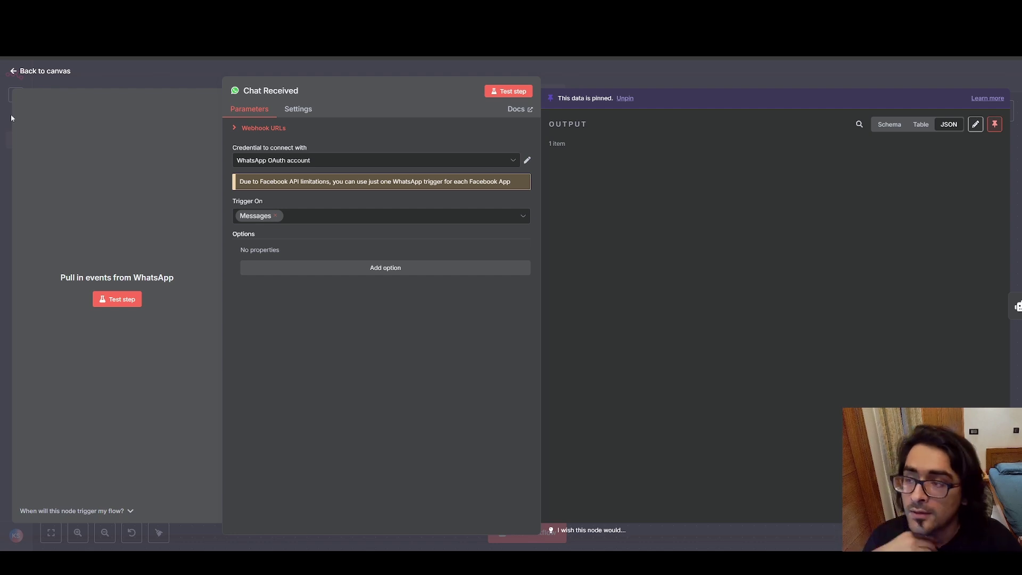
left_click(12, 70)
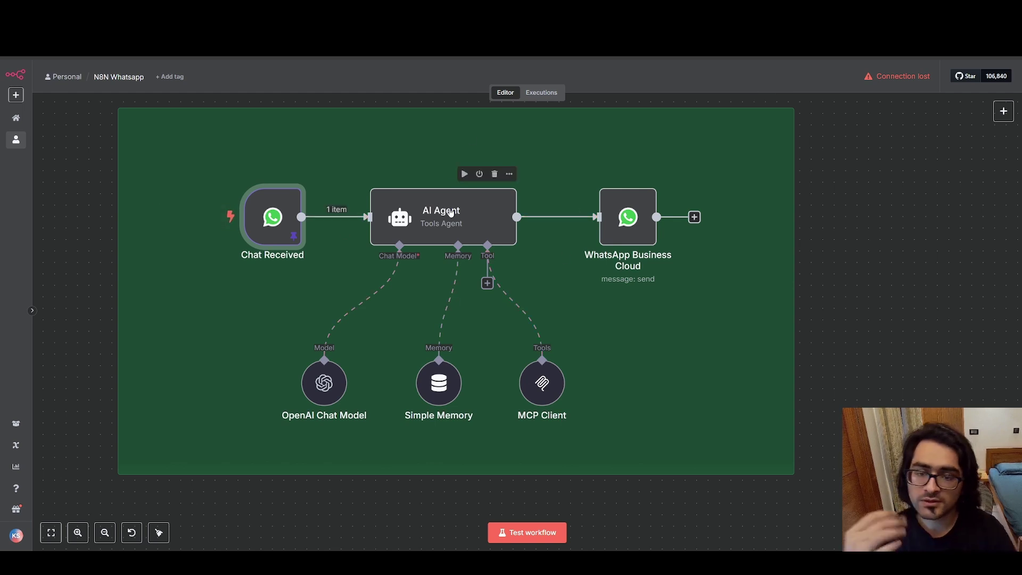
double_click(629, 217)
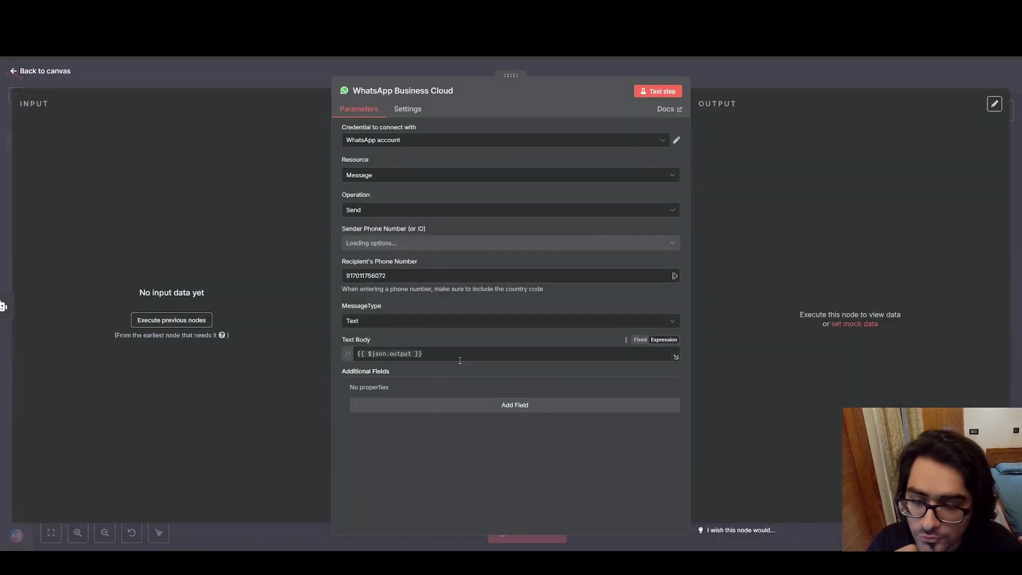
left_click(353, 351)
left_click(388, 345)
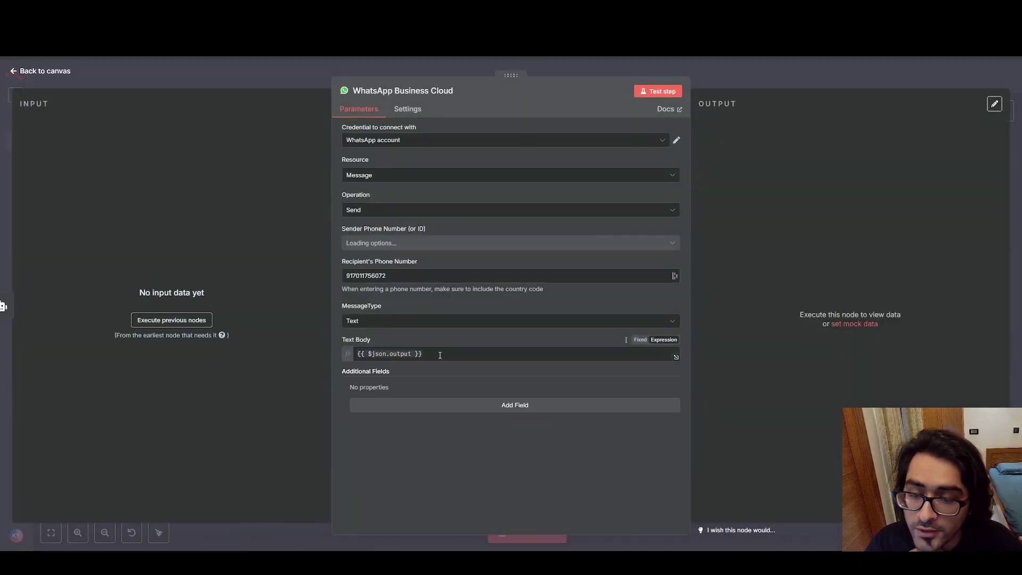
left_click(353, 353)
left_click(403, 341)
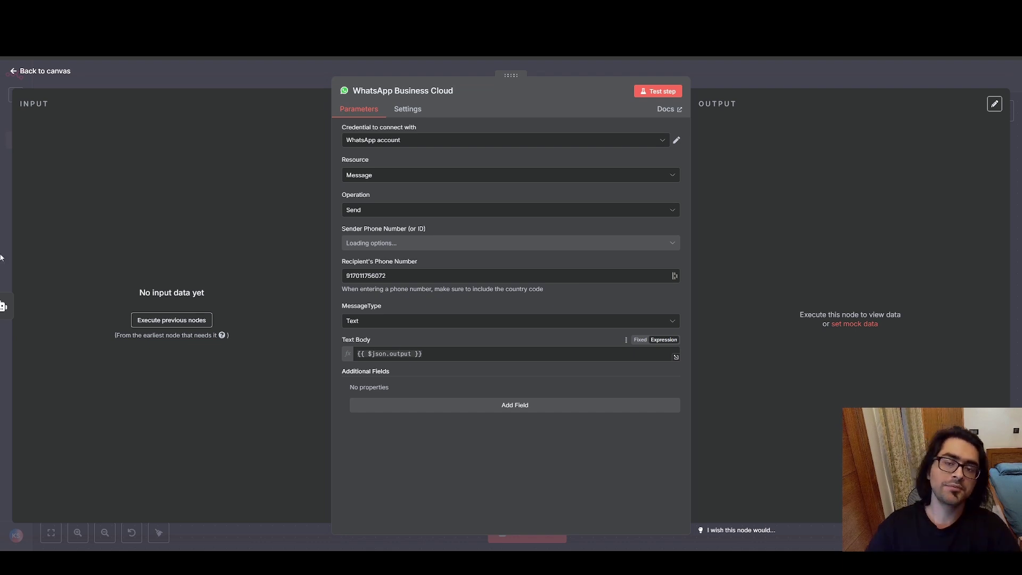
left_click(15, 74)
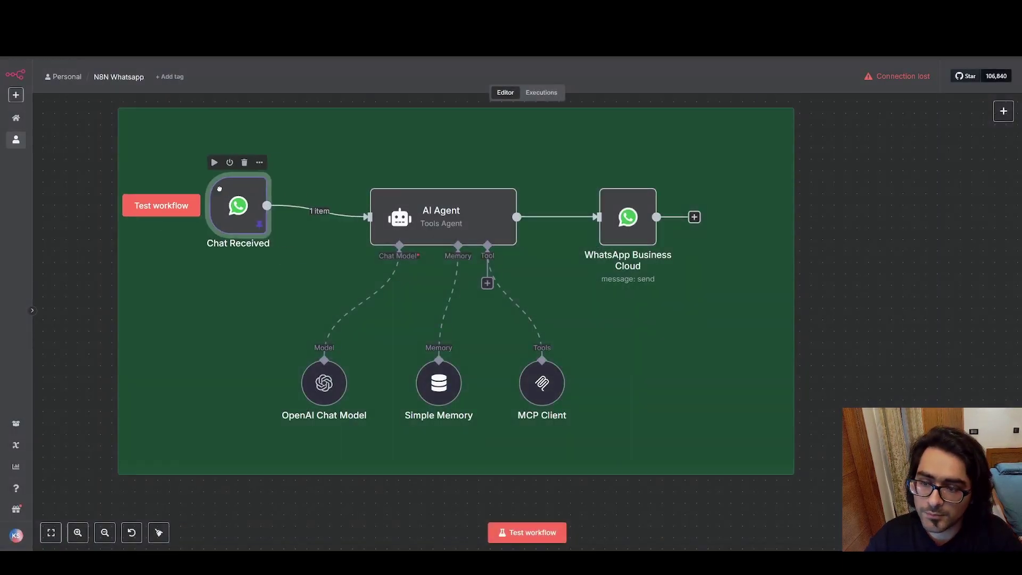
left_click_drag(219, 189, 254, 200)
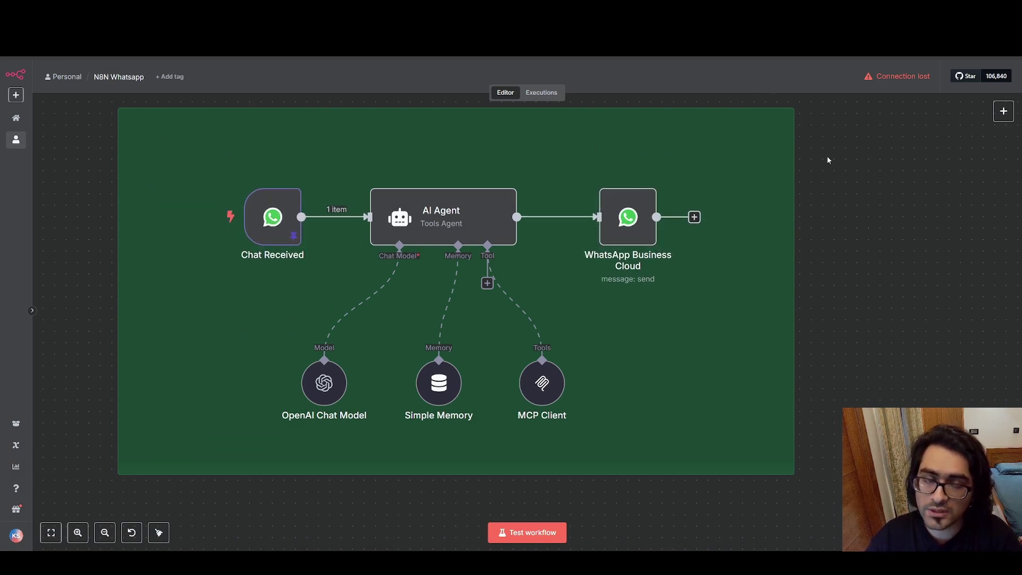
mouse_move(277, 215)
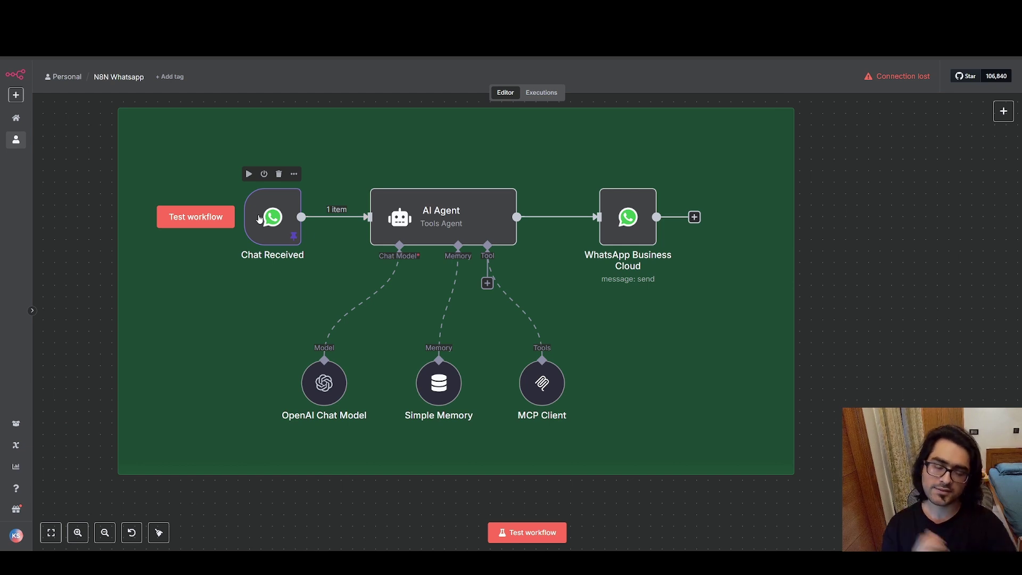
mouse_move(634, 226)
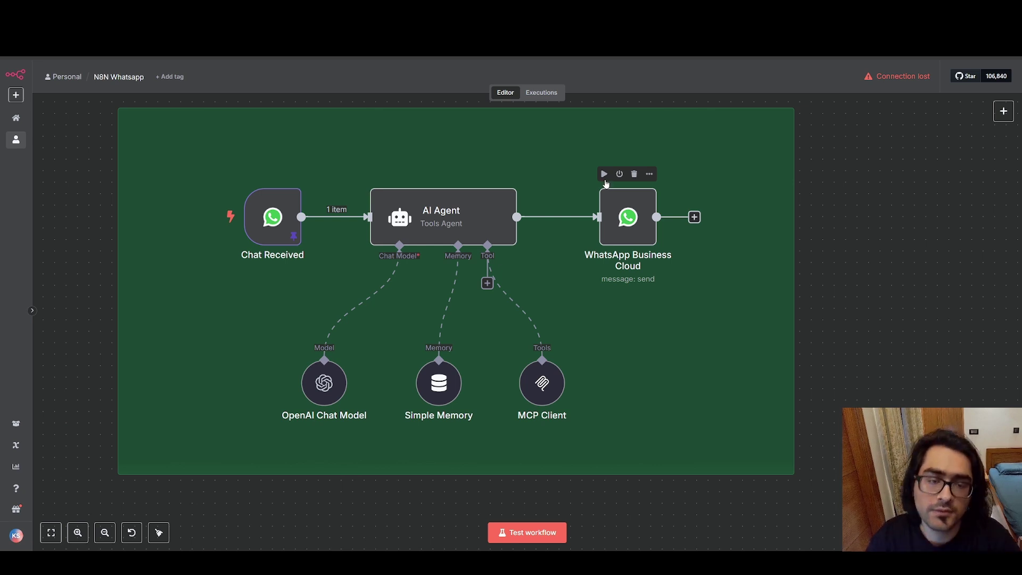
double_click(628, 217)
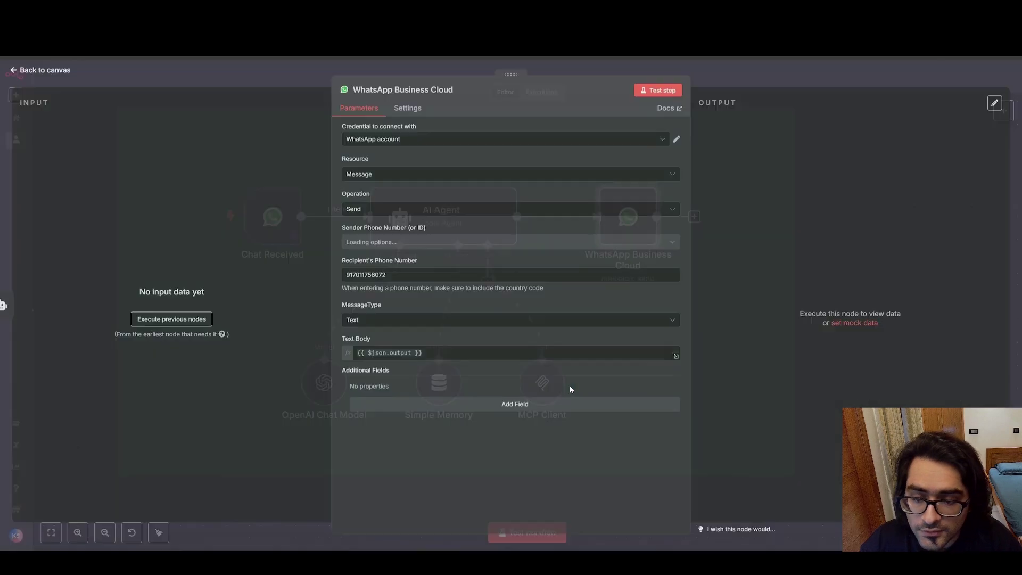
left_click_drag(454, 353, 383, 353)
left_click(405, 334)
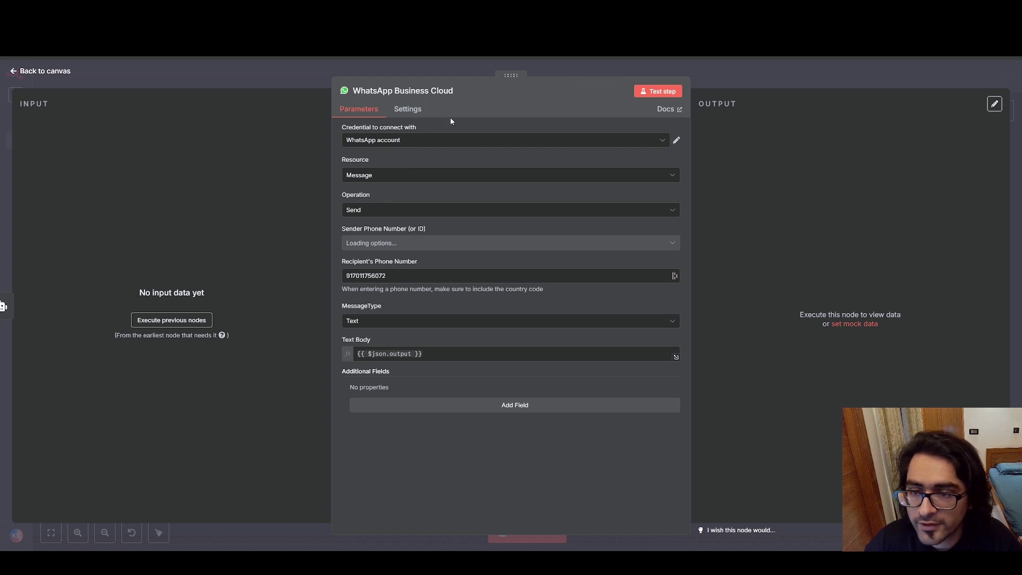
left_click(16, 75)
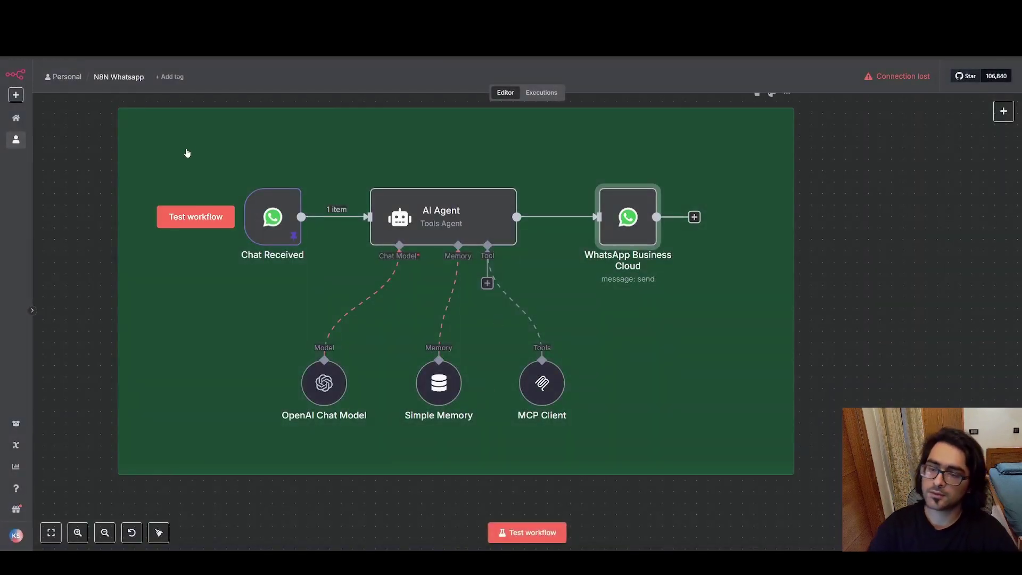
scroll(226, 160, "down", 1)
scroll(229, 162, "up", 3)
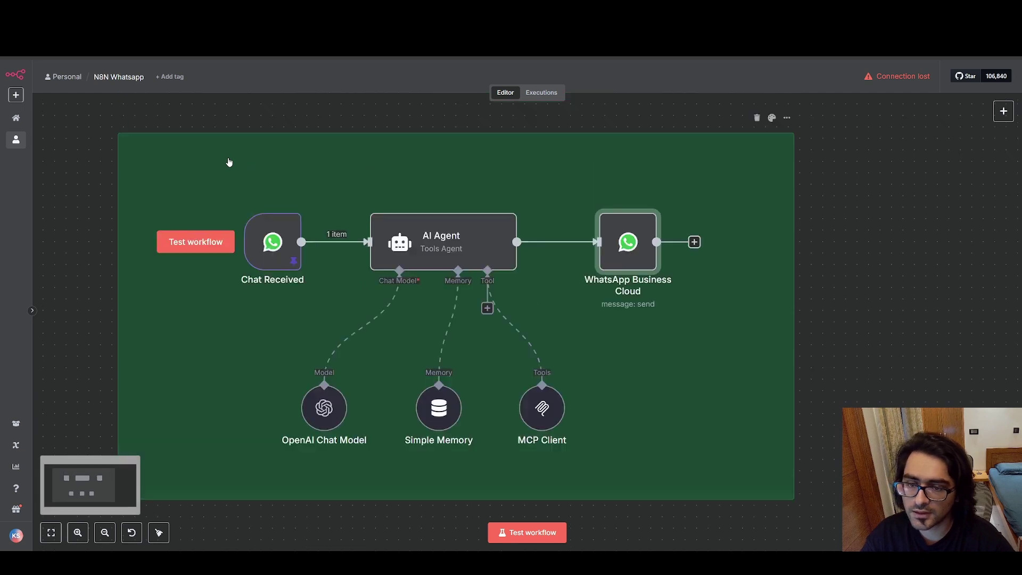
Browse the full list of tools available to the MCP Server Trigger, closing it without adding any.
left_click_drag(82, 116, 135, 130)
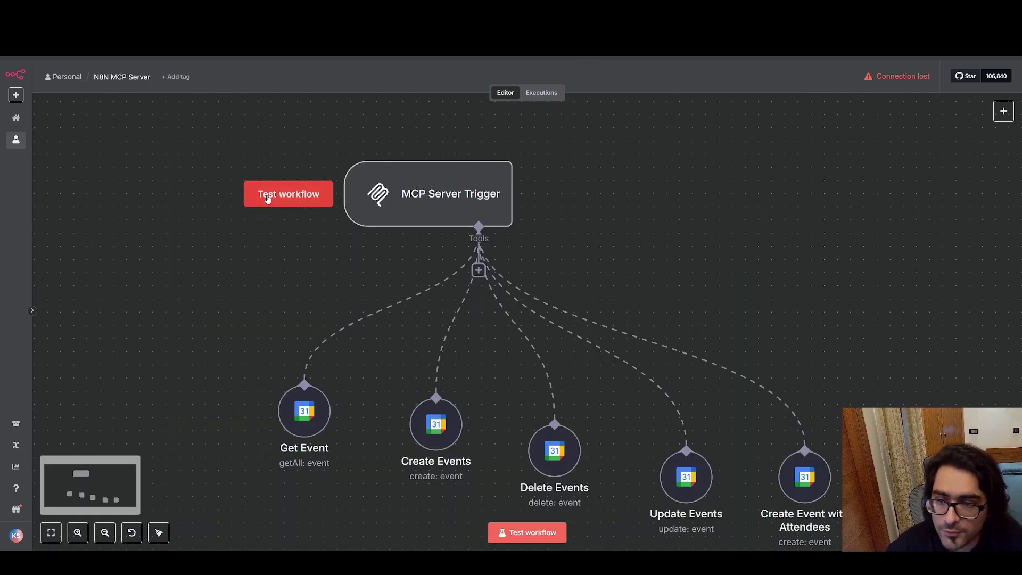
scroll(239, 216, "down", 2)
scroll(239, 217, "right", 2)
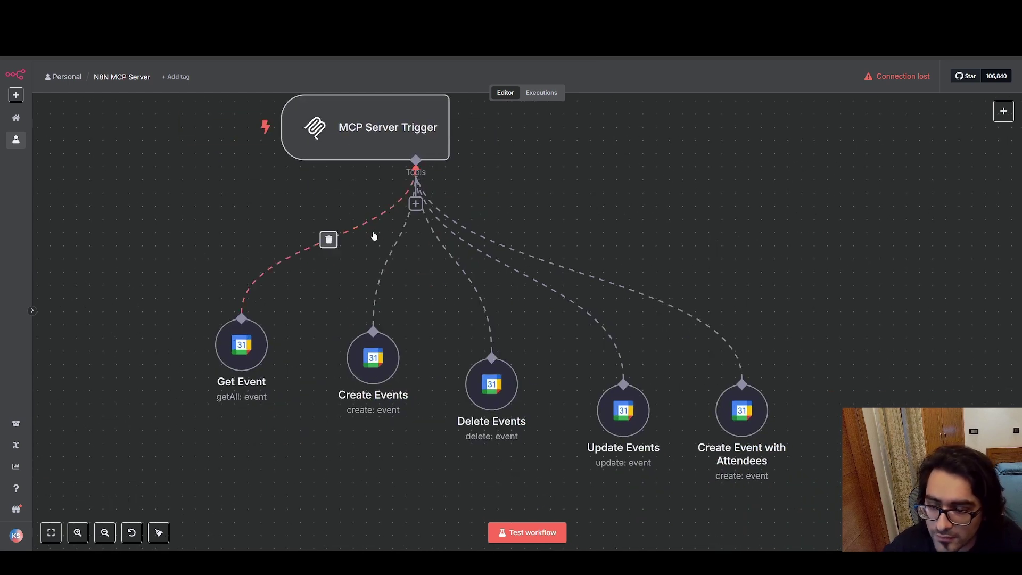
left_click(416, 204)
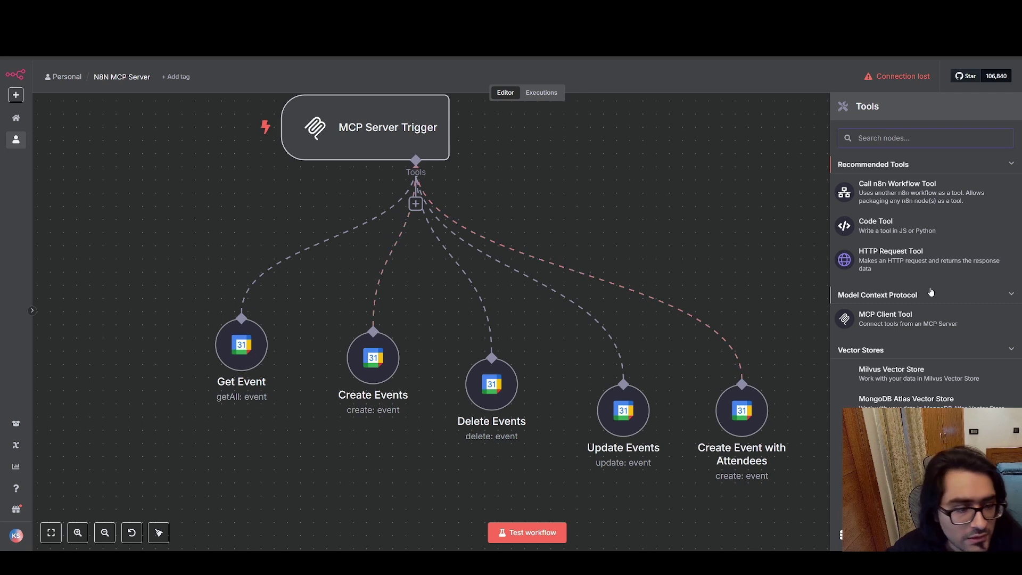
scroll(930, 293, "down", 15)
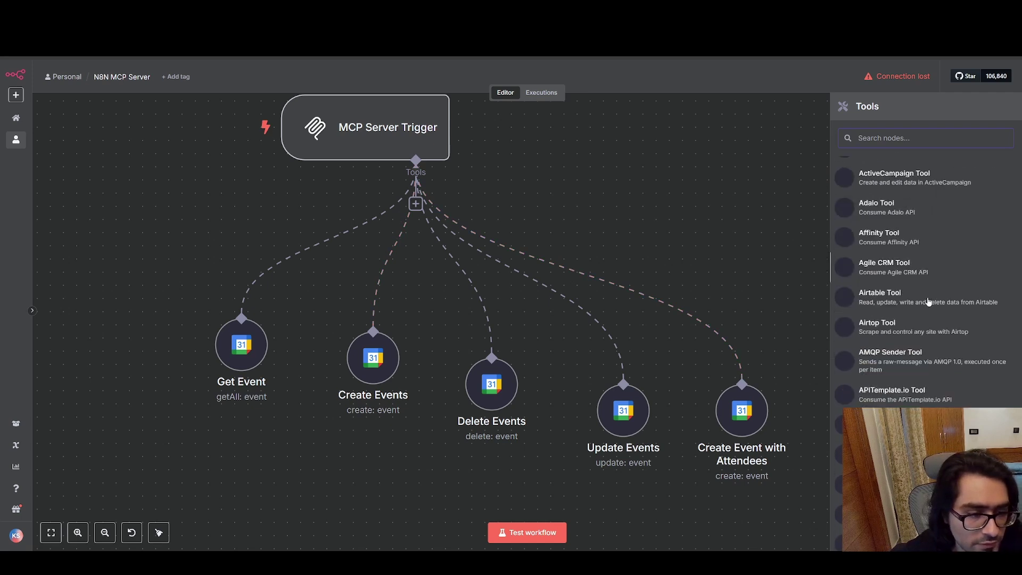
scroll(929, 243, "down", 20)
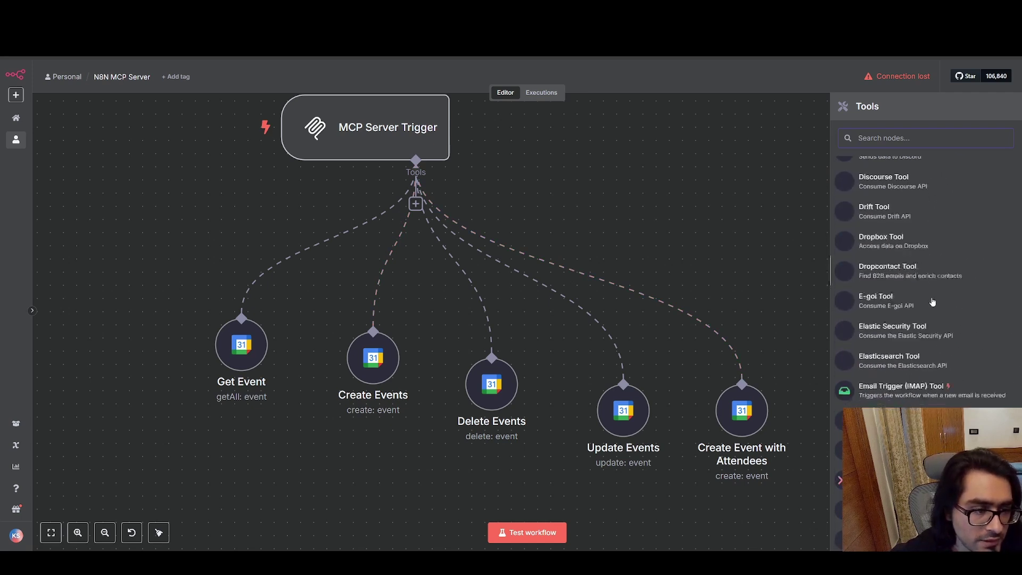
scroll(929, 302, "down", 20)
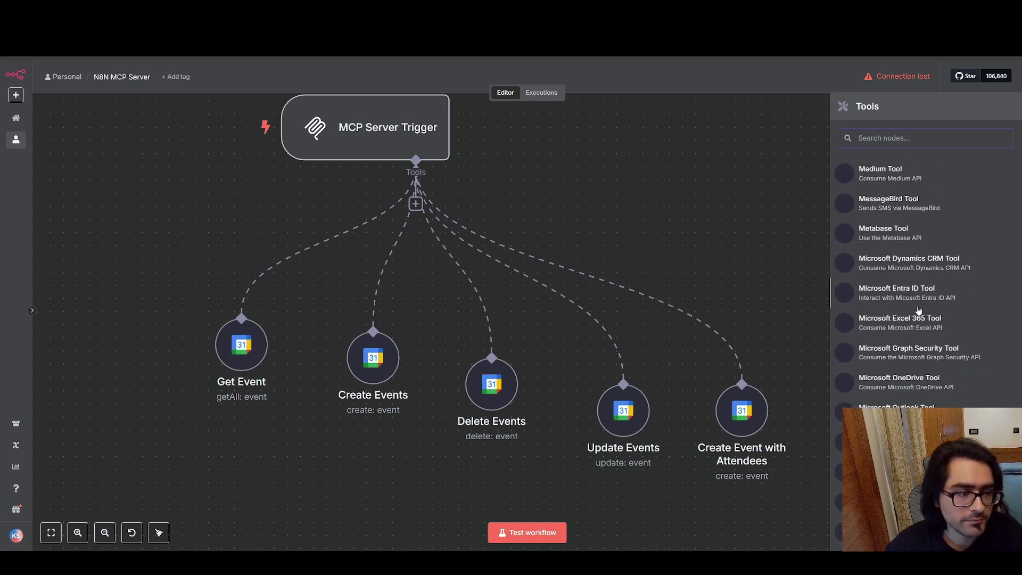
scroll(906, 312, "down", 10)
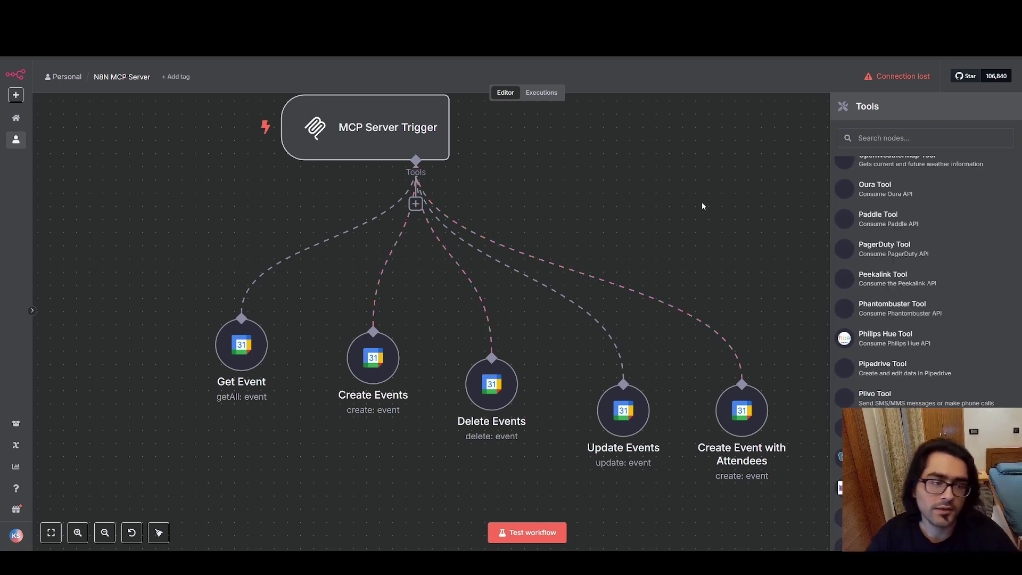
left_click(608, 269)
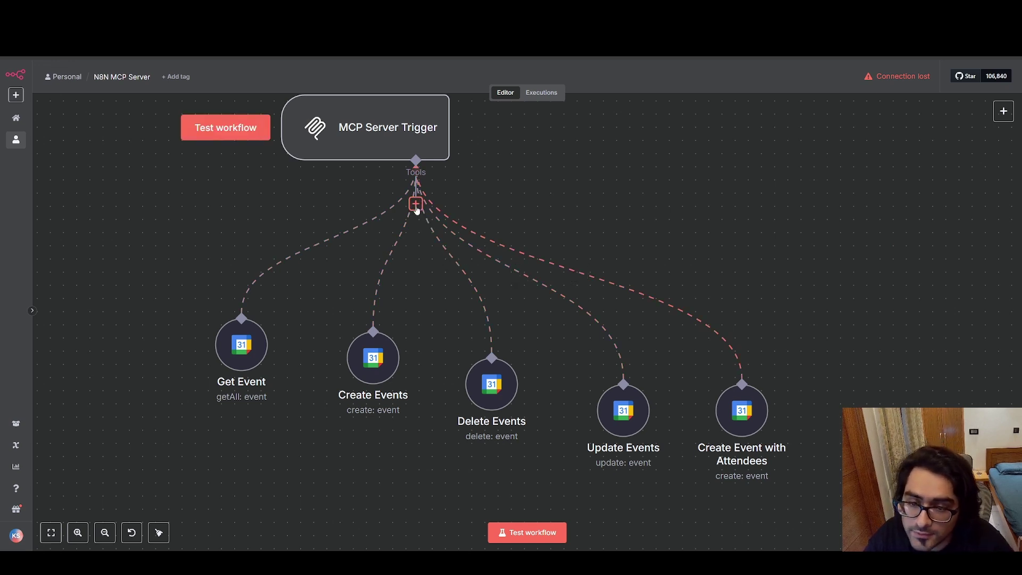
Check the Get Event tool's settings and highlight the five Google Calendar tool nodes.
scroll(165, 222, "up", 2)
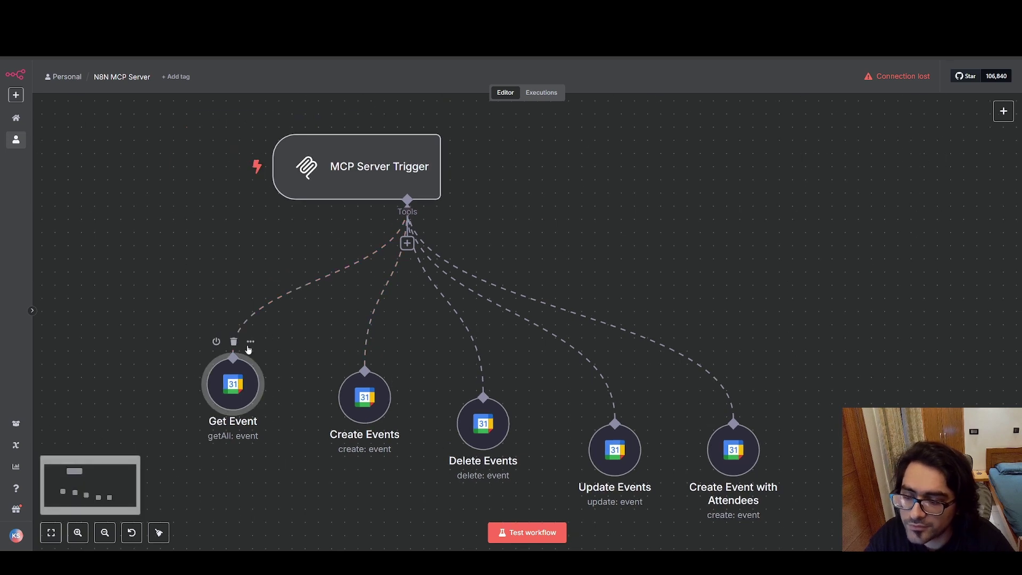
double_click(238, 387)
left_click(15, 76)
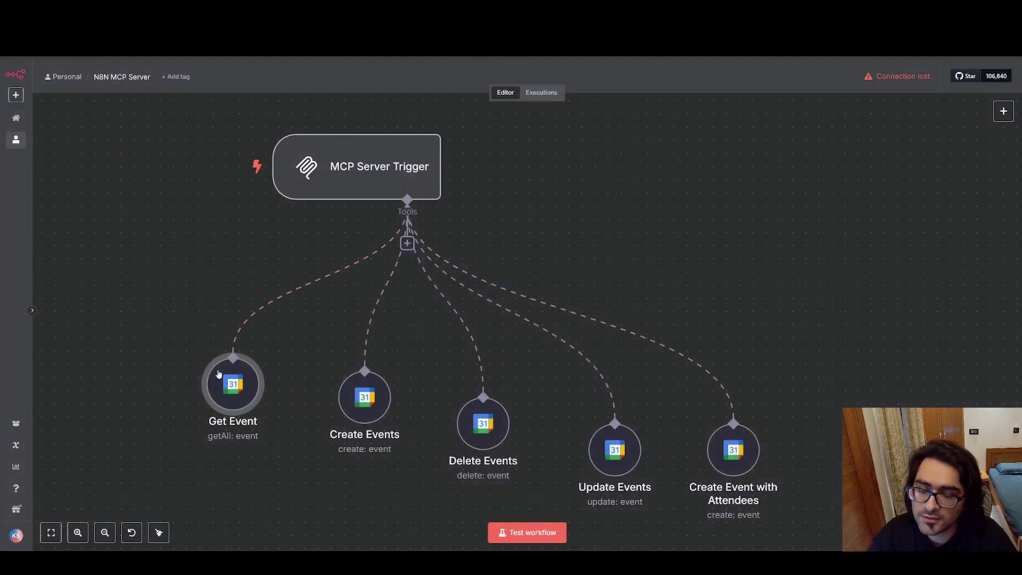
left_click_drag(133, 323, 849, 269)
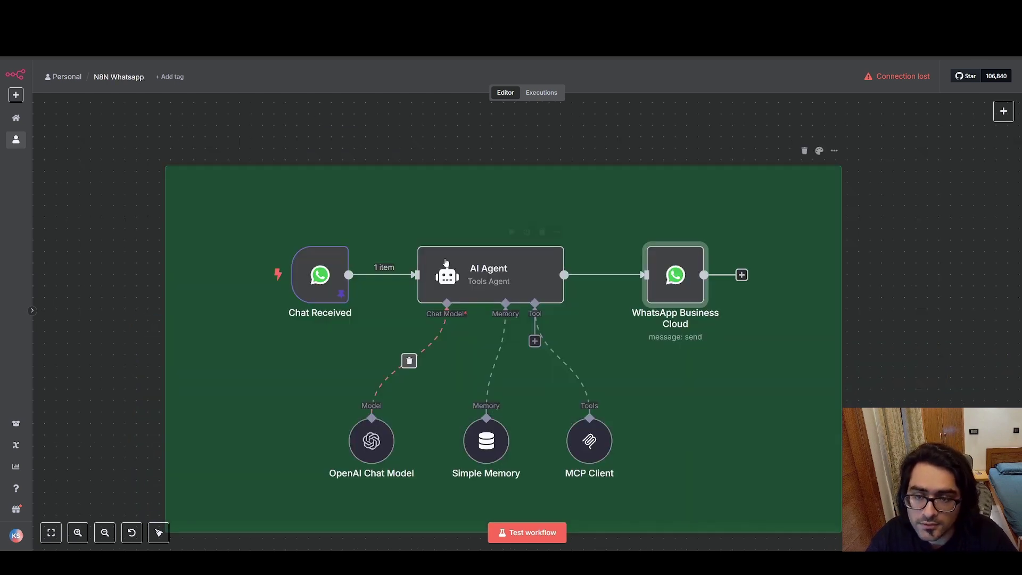
scroll(862, 228, "down", 3)
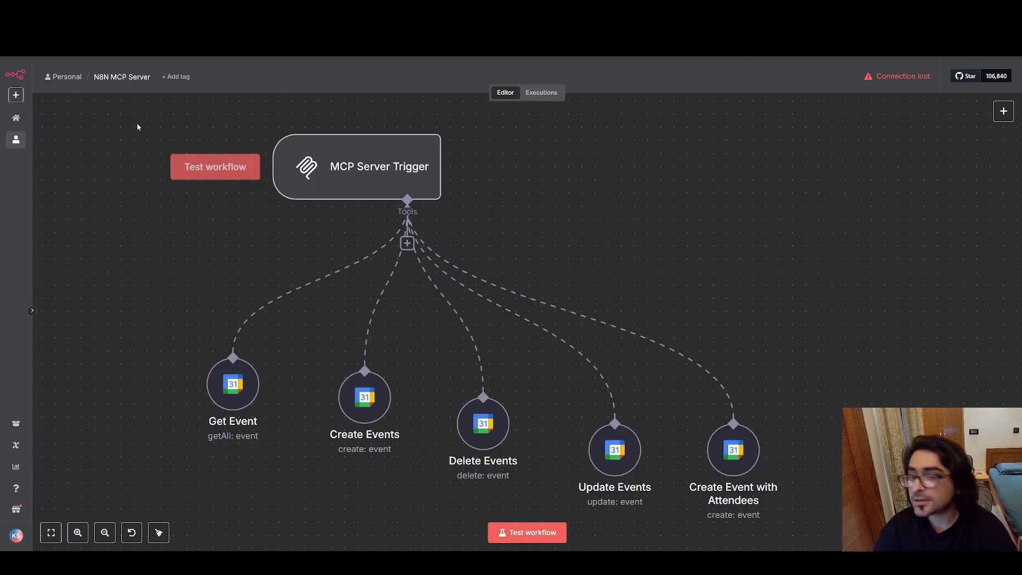
left_click(845, 271)
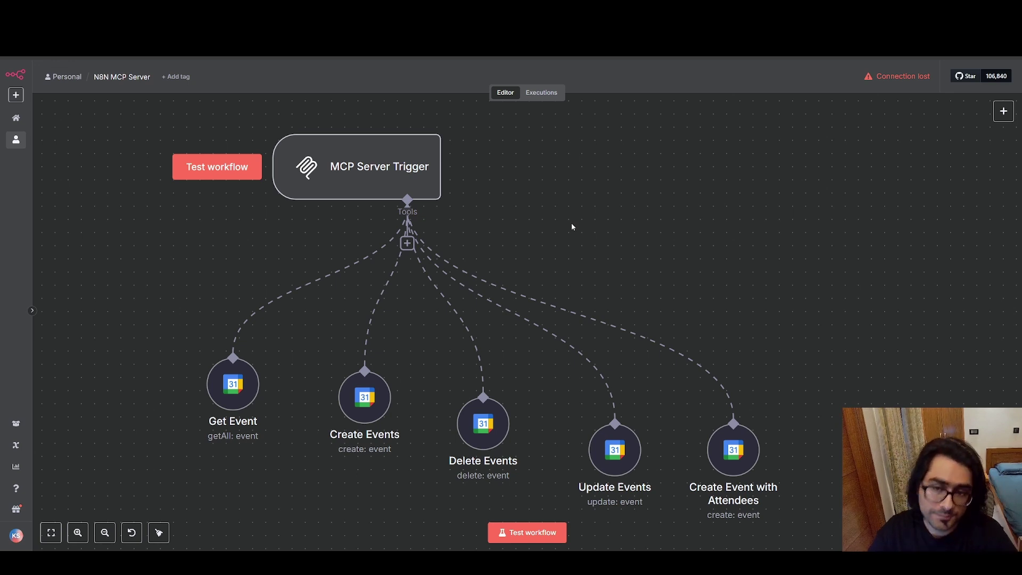
Box-select all six MCP server nodes to review them, then clear the selection.
left_click_drag(123, 119, 859, 498)
left_click(840, 363)
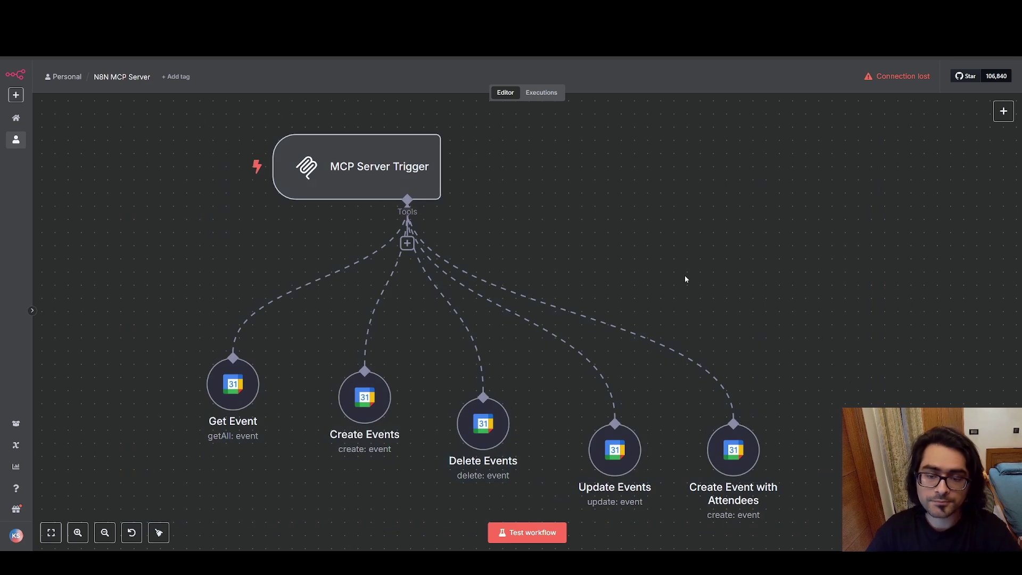
left_click_drag(130, 112, 844, 538)
left_click(781, 182)
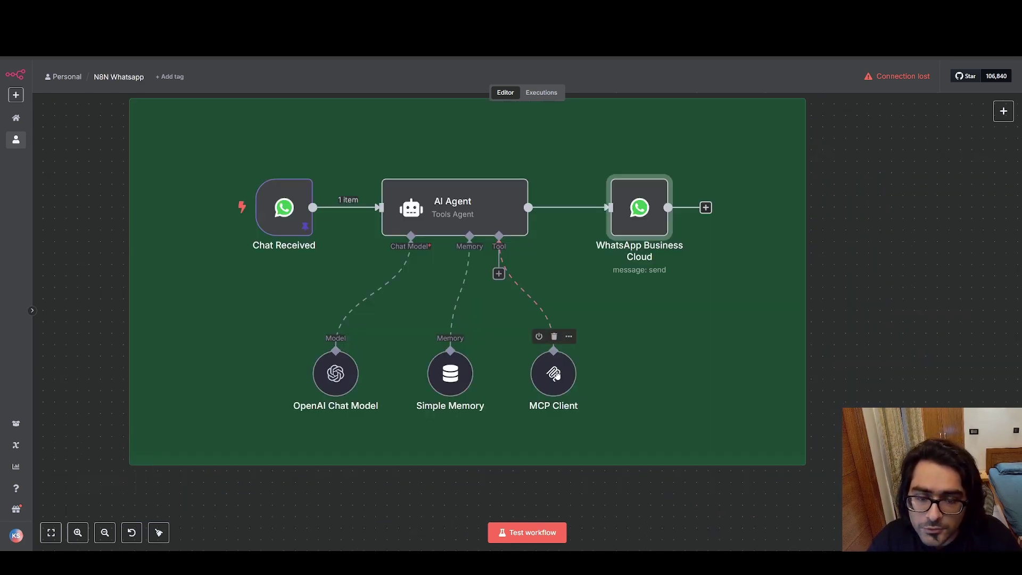
Drag the MCP Client node down level with the OpenAI Chat Model and Simple Memory nodes.
left_click(556, 369)
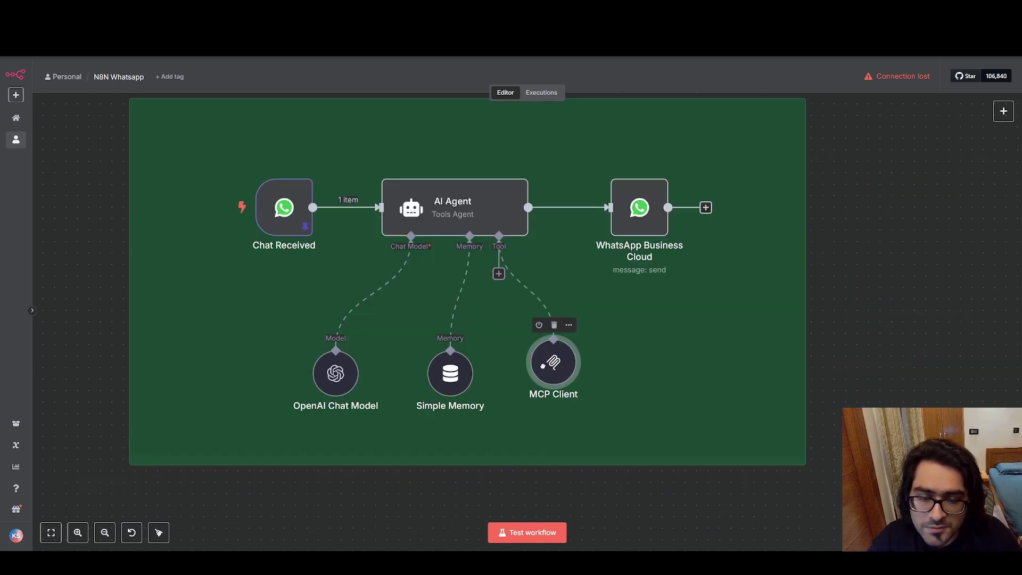
left_click_drag(557, 371, 558, 378)
left_click(893, 199)
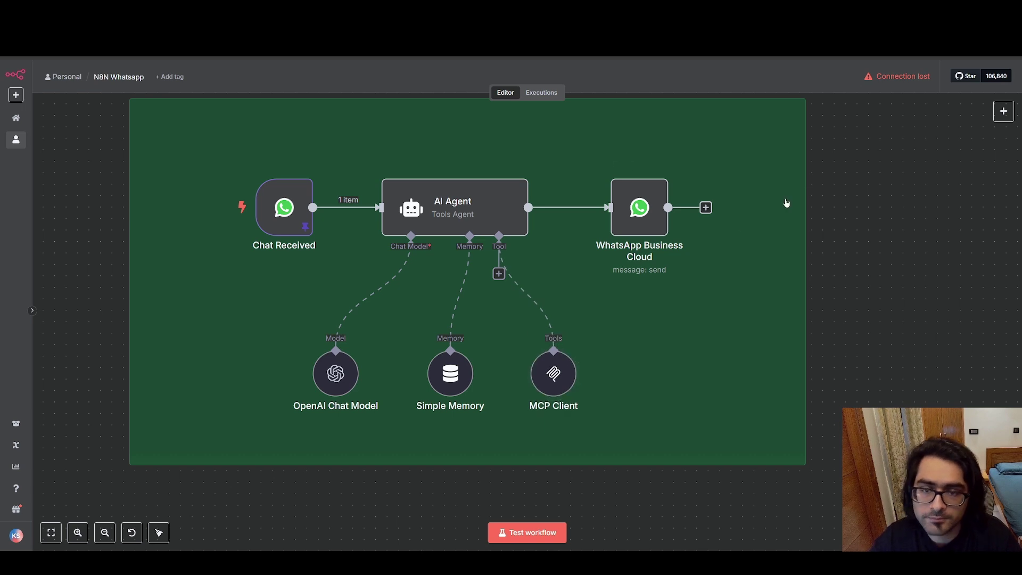
scroll(865, 187, "down", 3)
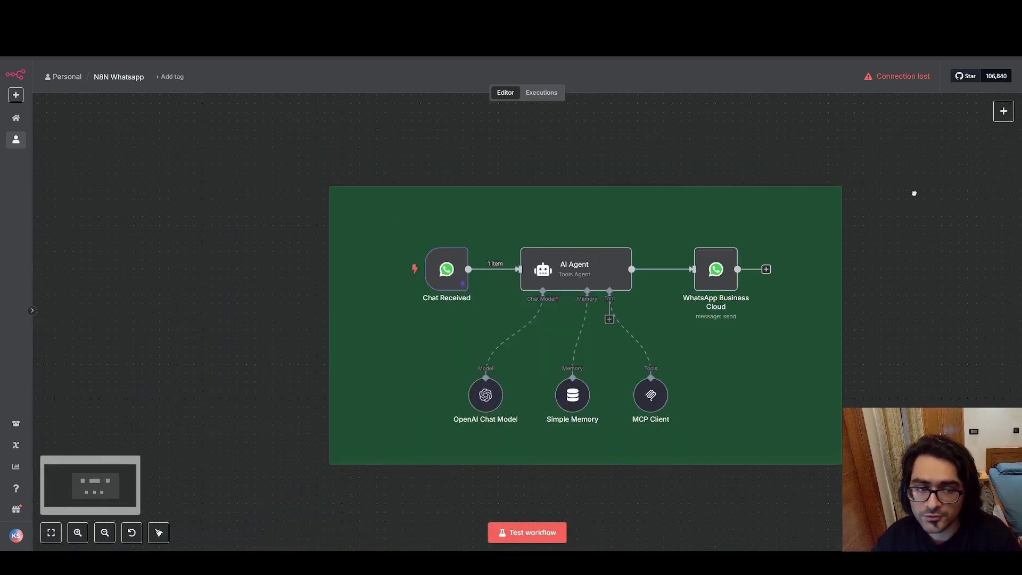
left_click_drag(915, 193, 819, 151)
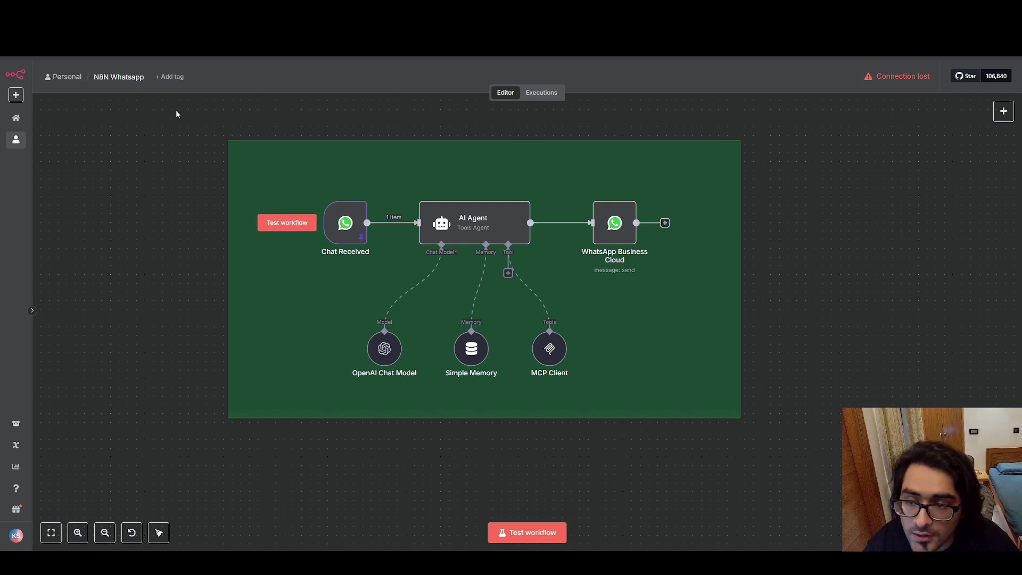
Box-select the nodes inside the green note to review the layout, then clear the selection.
left_click_drag(177, 111, 826, 426)
left_click(797, 214)
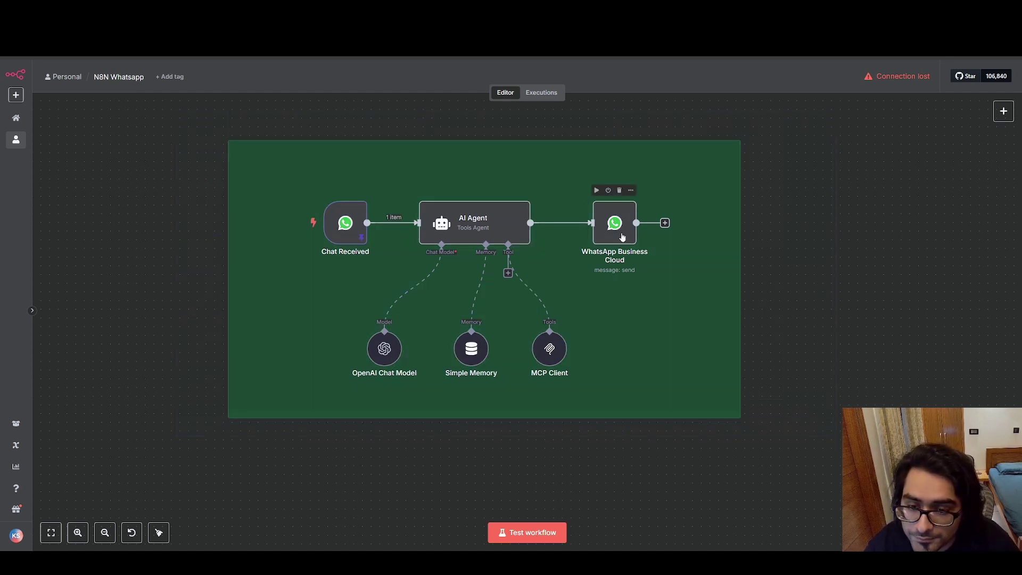
left_click_drag(163, 119, 802, 428)
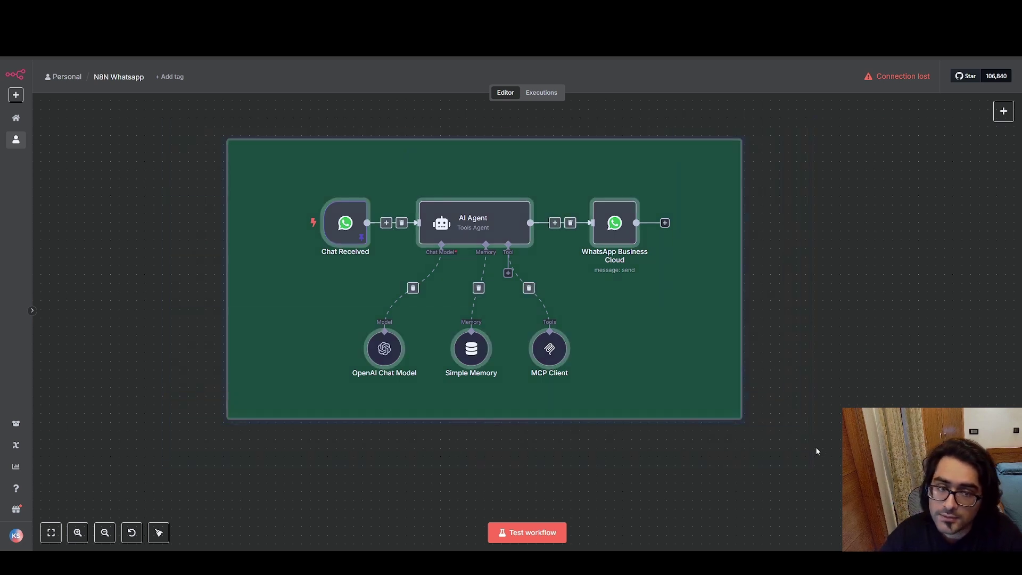
left_click(825, 176)
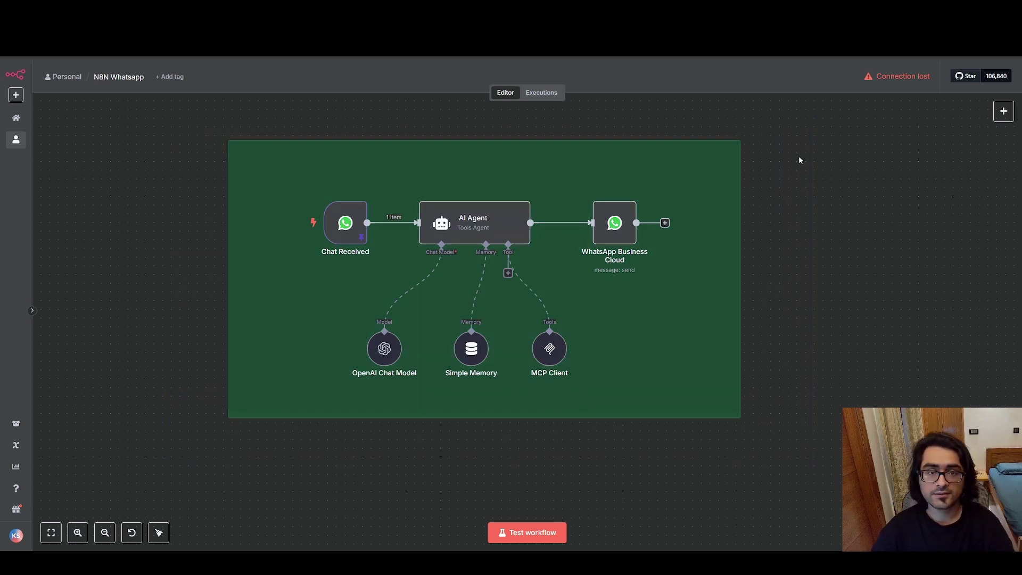